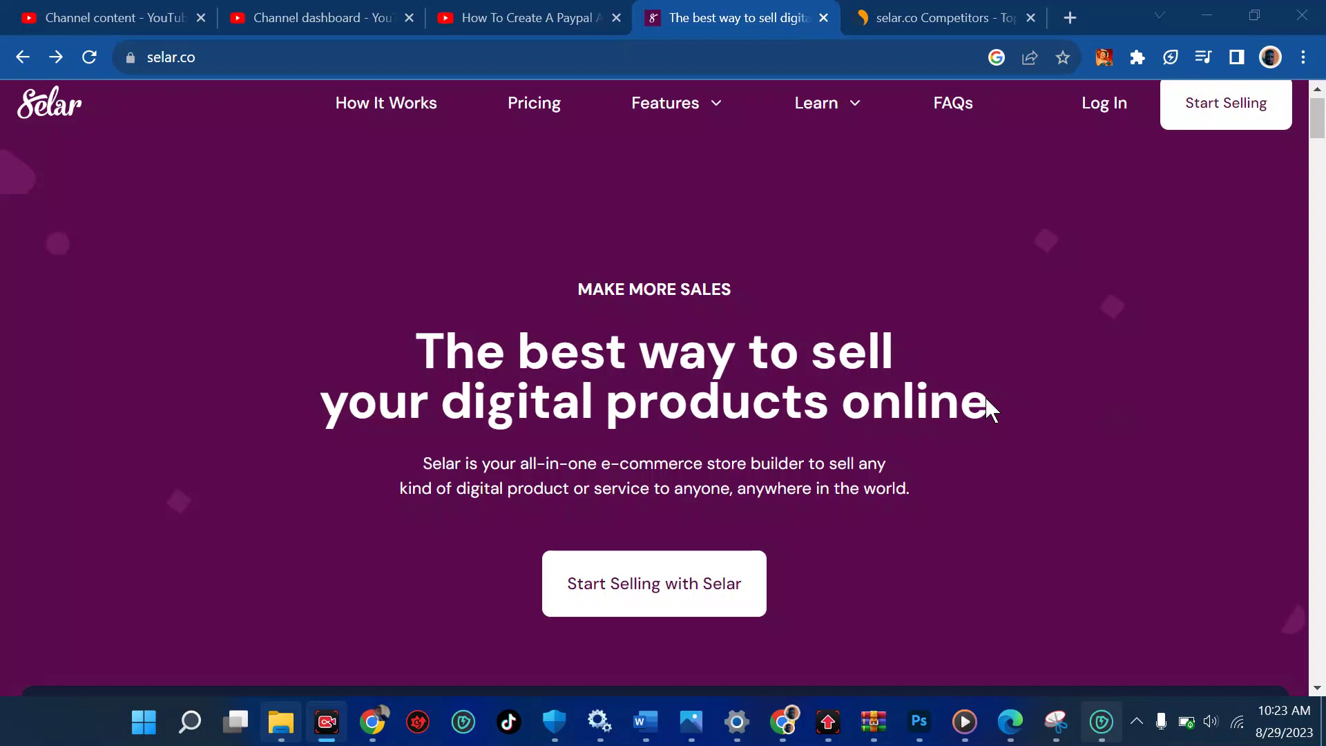
Browse the product categories on the Selar homepage, then switch to the selar.co competitors page
scroll(987, 399, down, 15)
scroll(992, 407, down, 6)
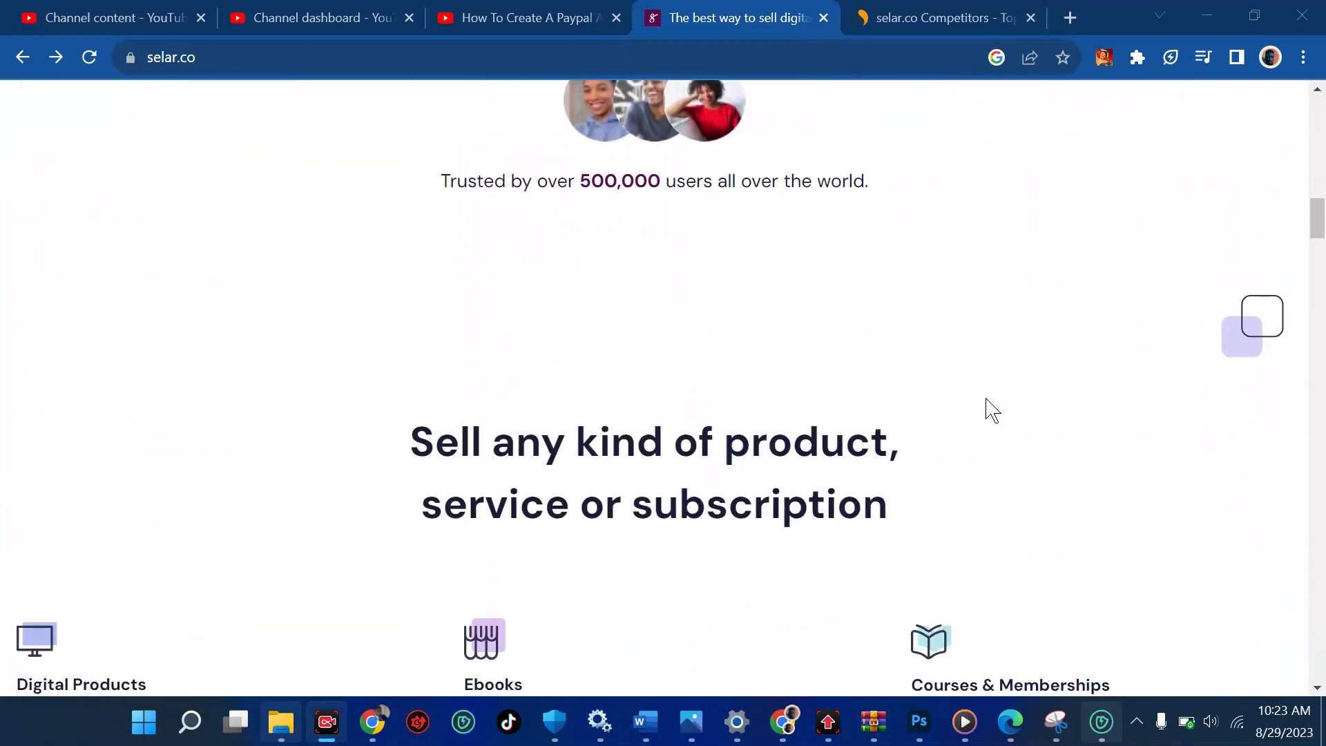
scroll(992, 410, down, 2)
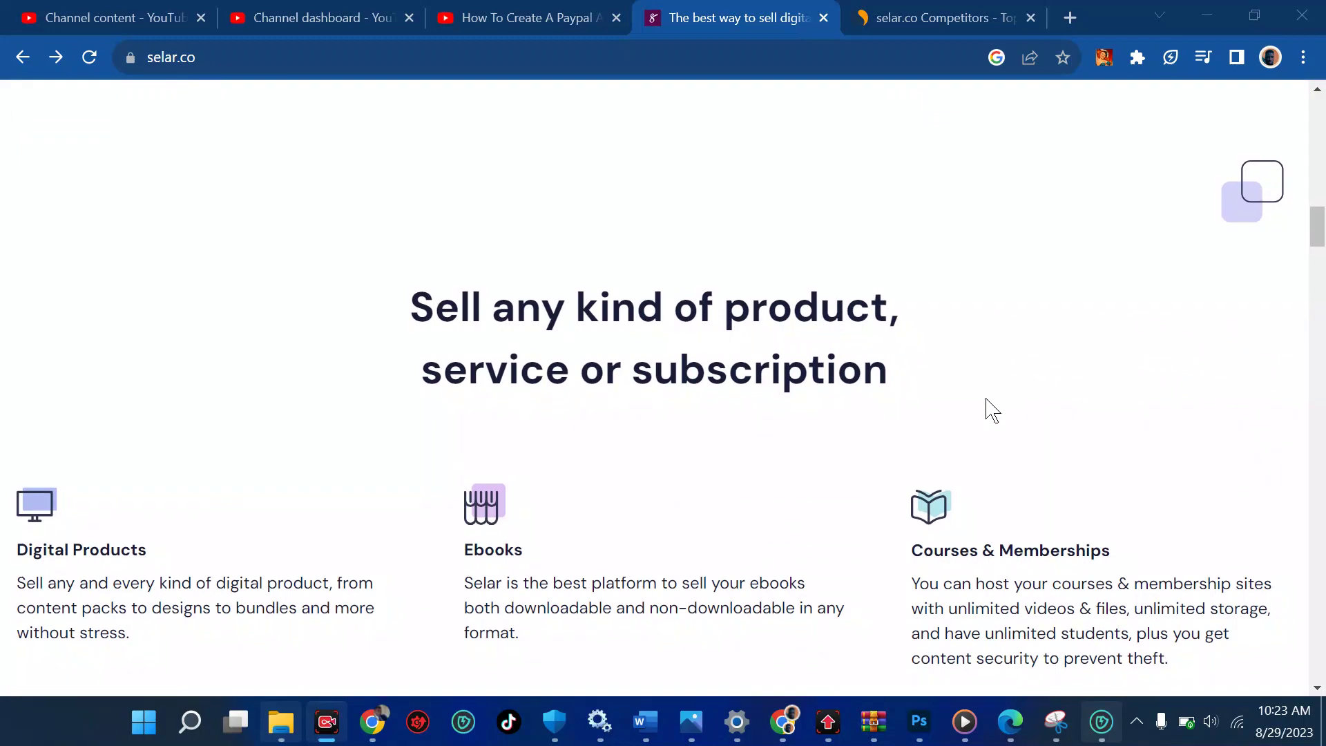
scroll(992, 411, down, 3)
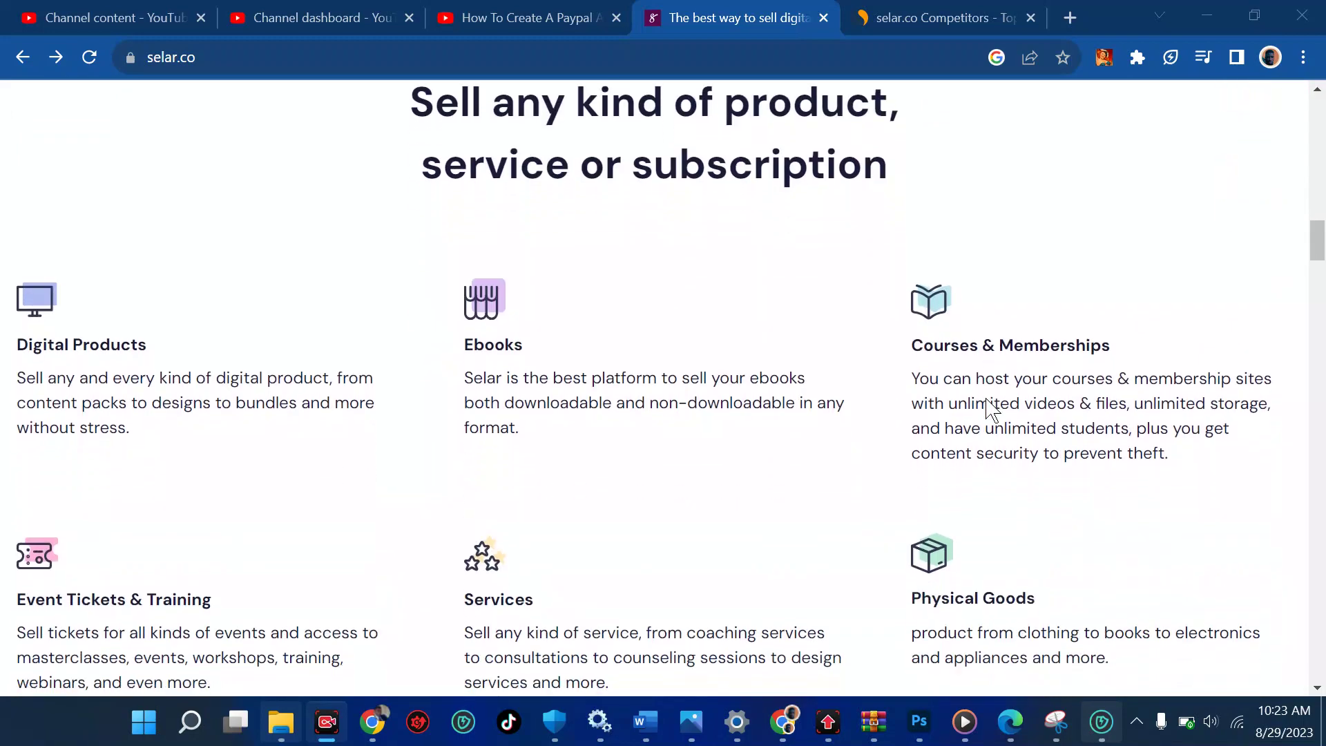
scroll(992, 410, down, 3)
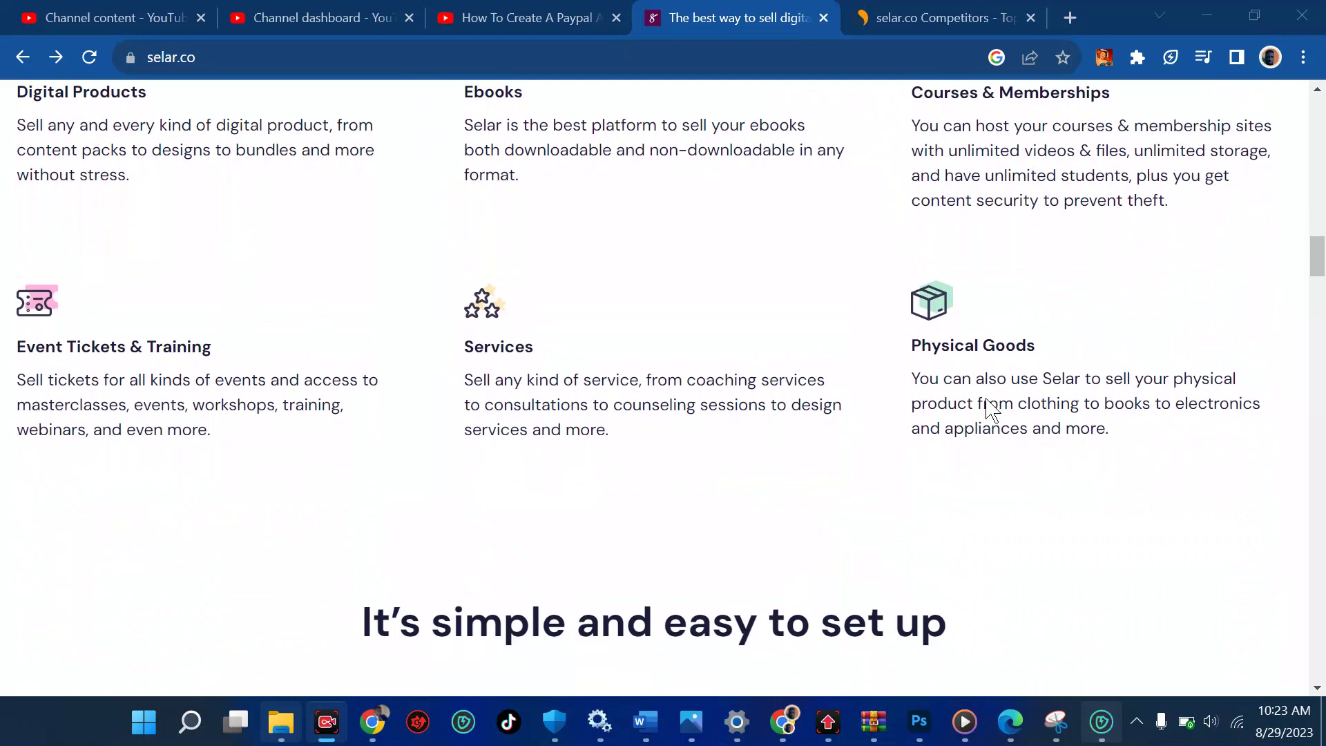
scroll(992, 410, up, 3)
click(936, 16)
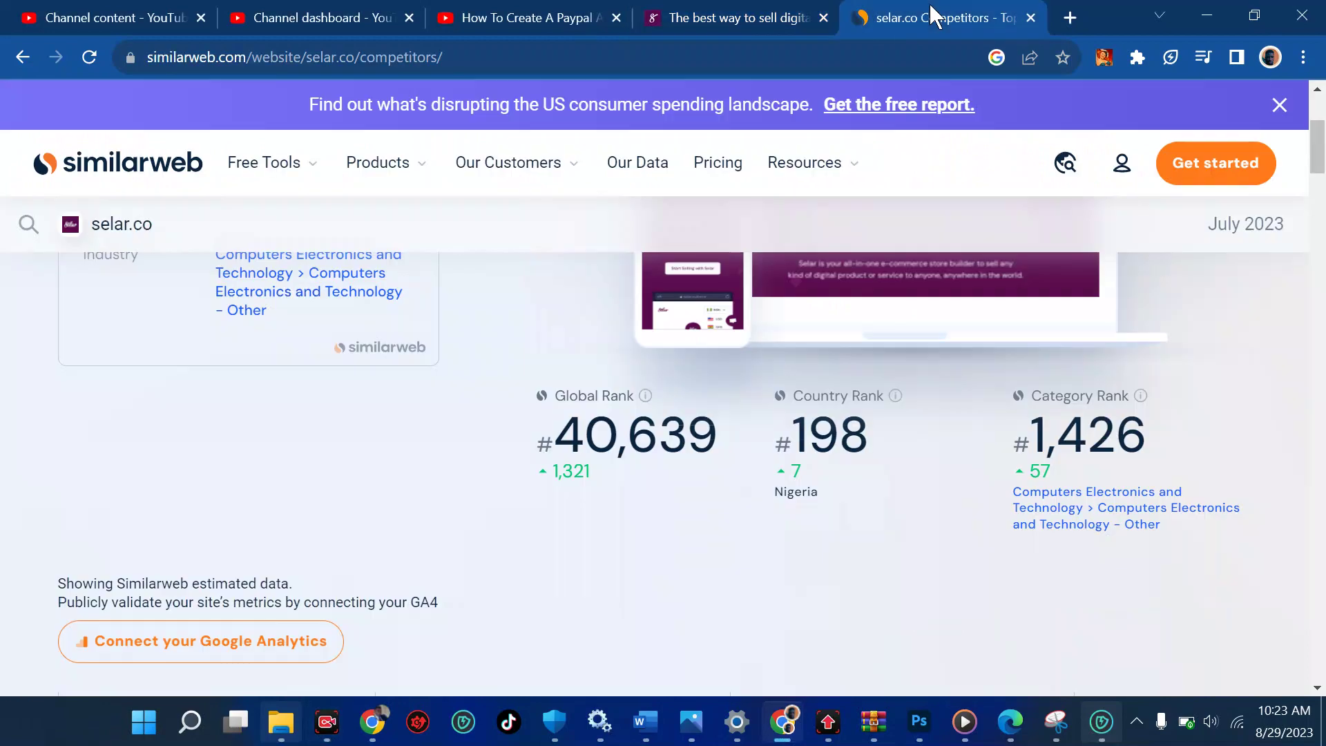
Highlight selar.co's global rank 40,639 and its #198 rank in Nigeria, then return to Selar
scroll(844, 469, up, 3)
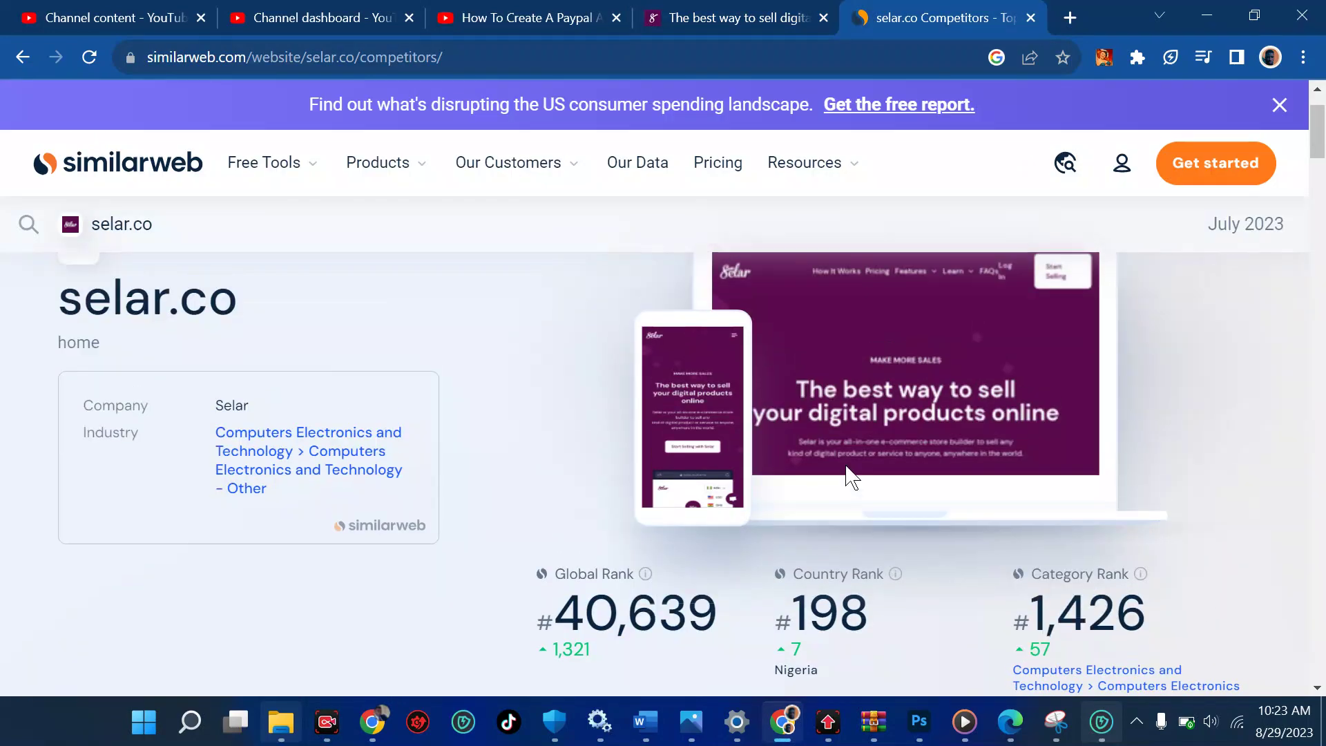
scroll(851, 477, down, 1)
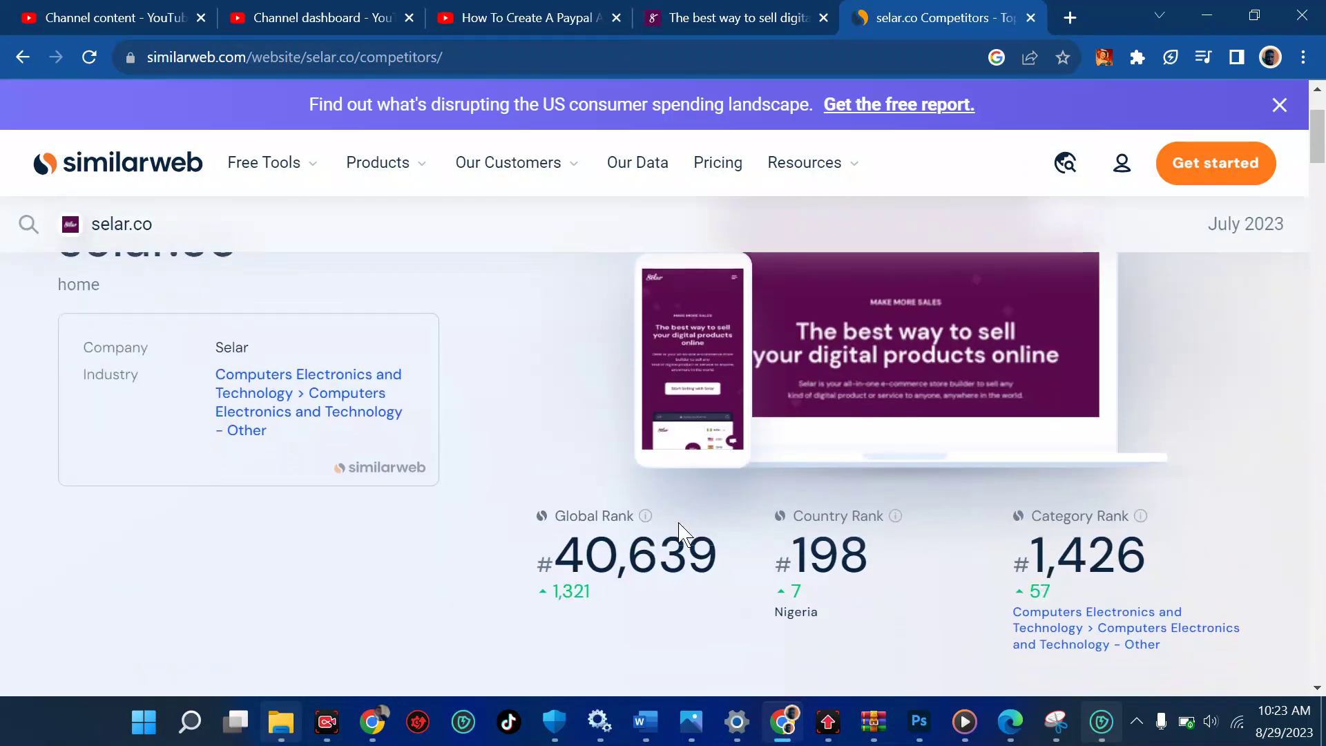
scroll(679, 523, down, 2)
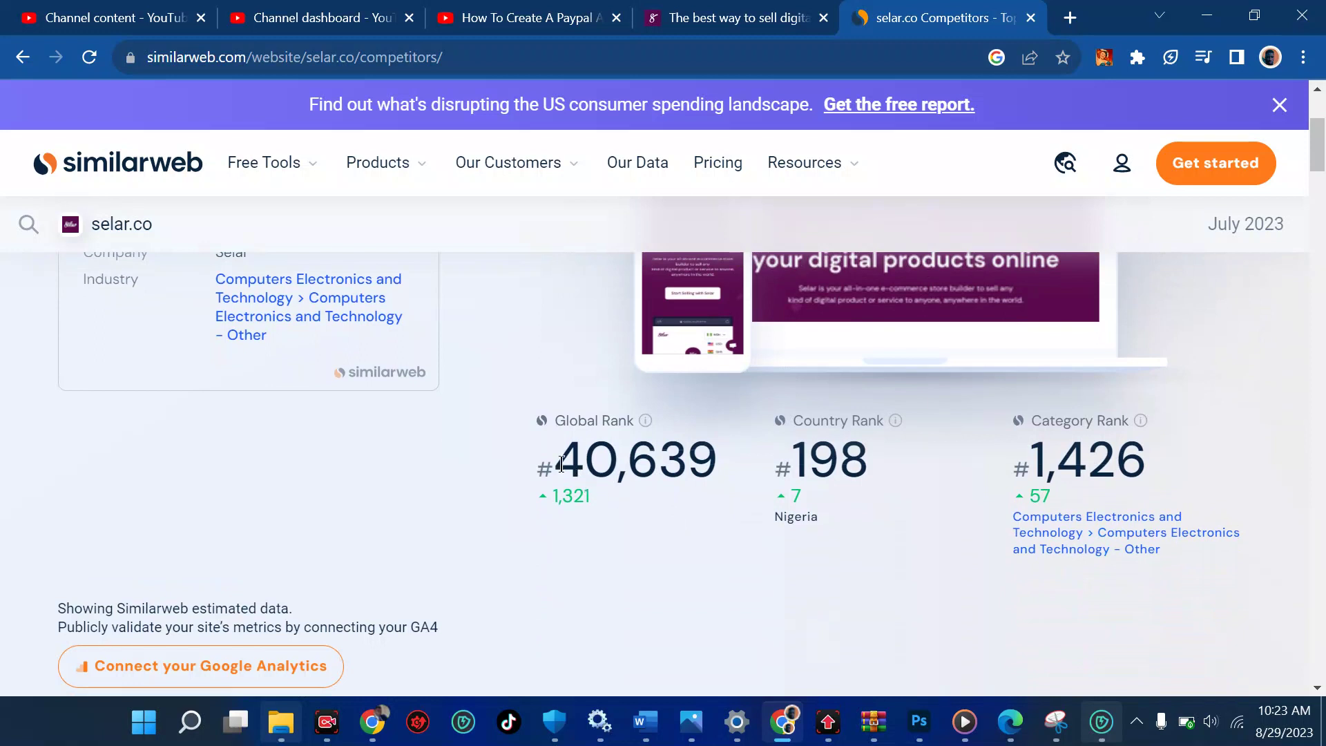
drag(610, 467, 685, 467)
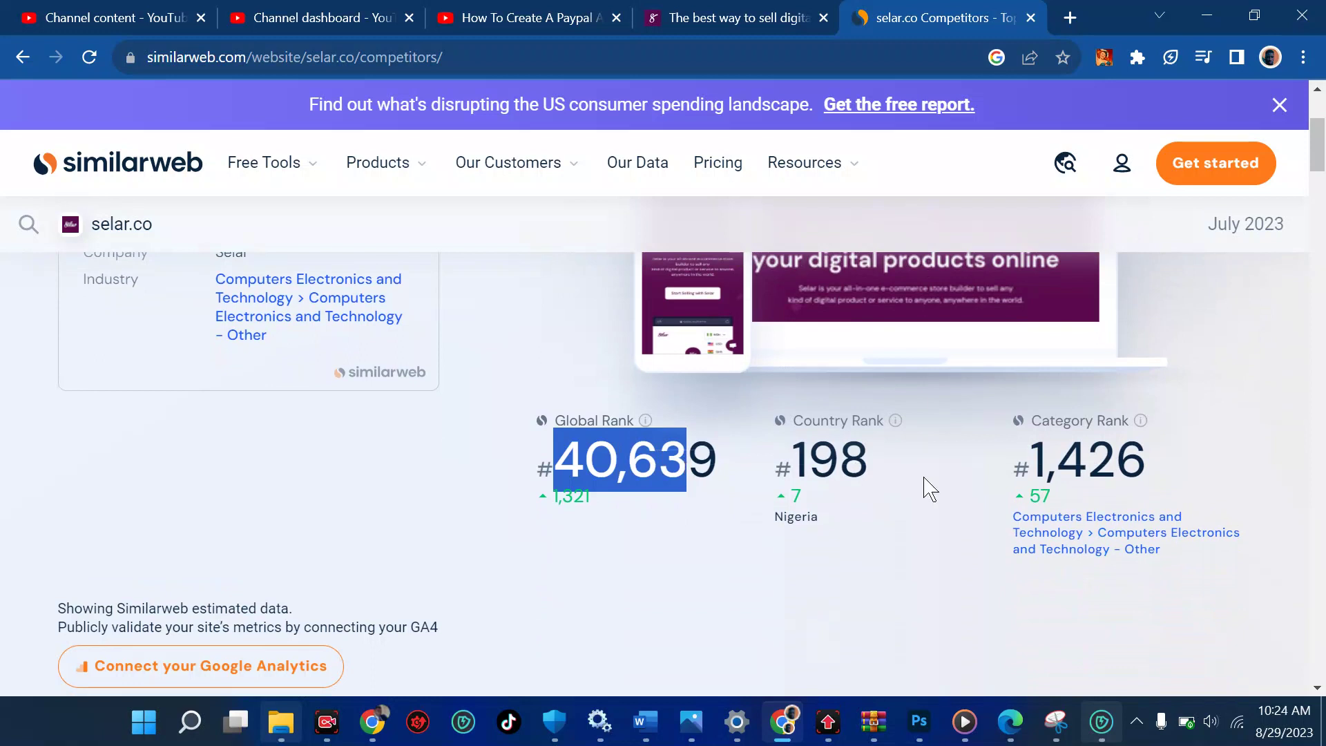
click(884, 469)
drag(888, 472, 791, 463)
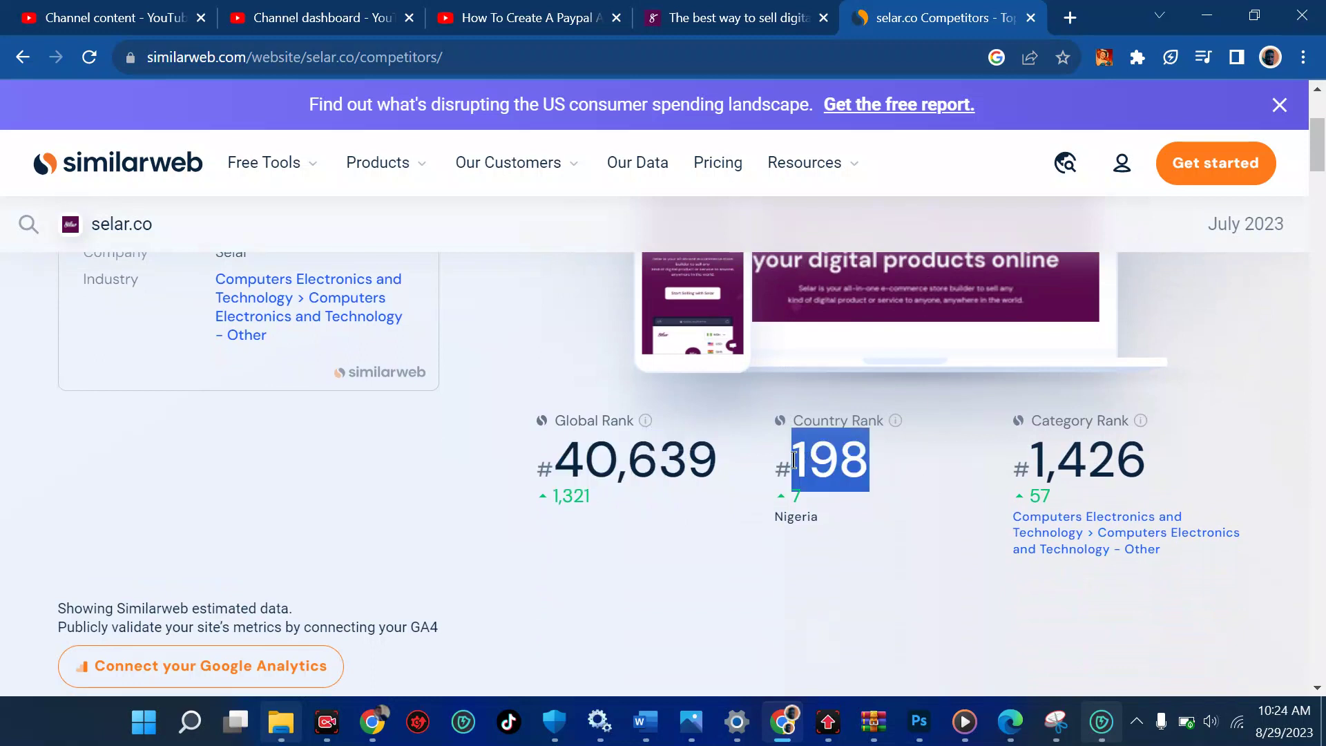
double_click(799, 517)
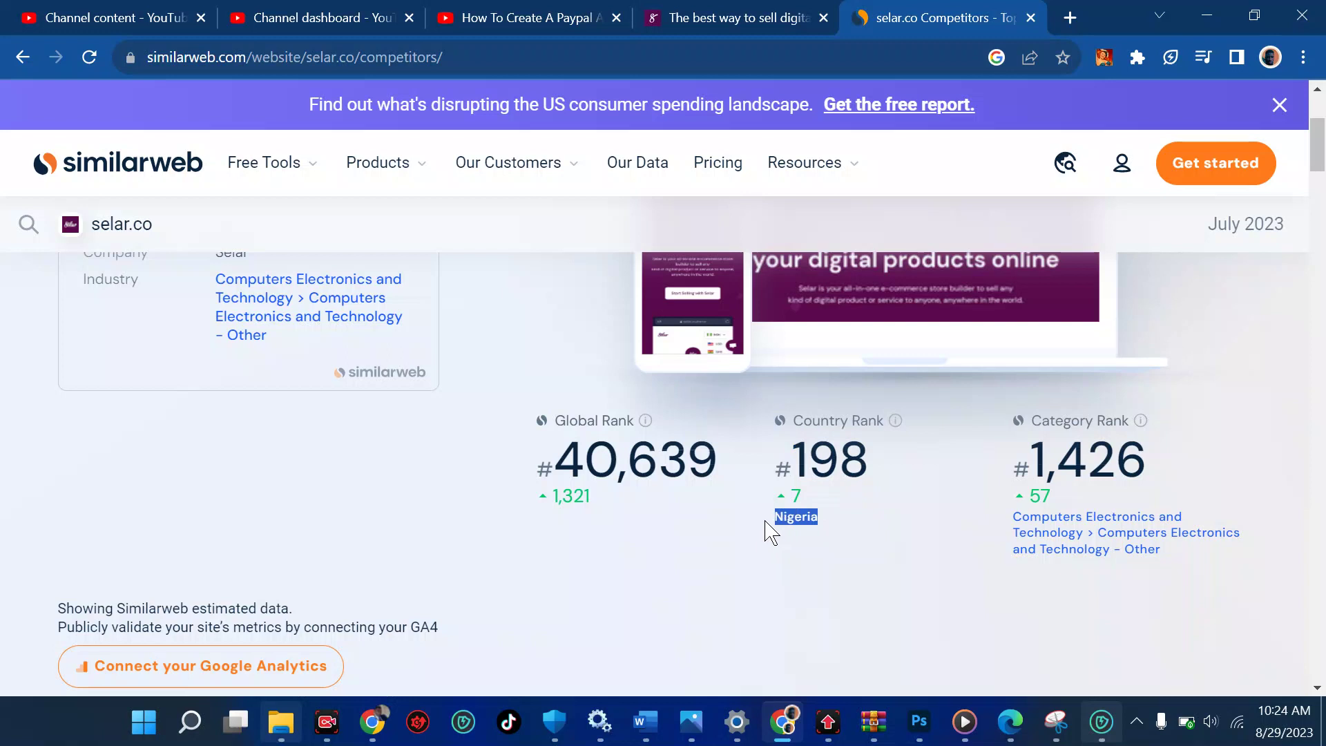
drag(777, 520, 1155, 528)
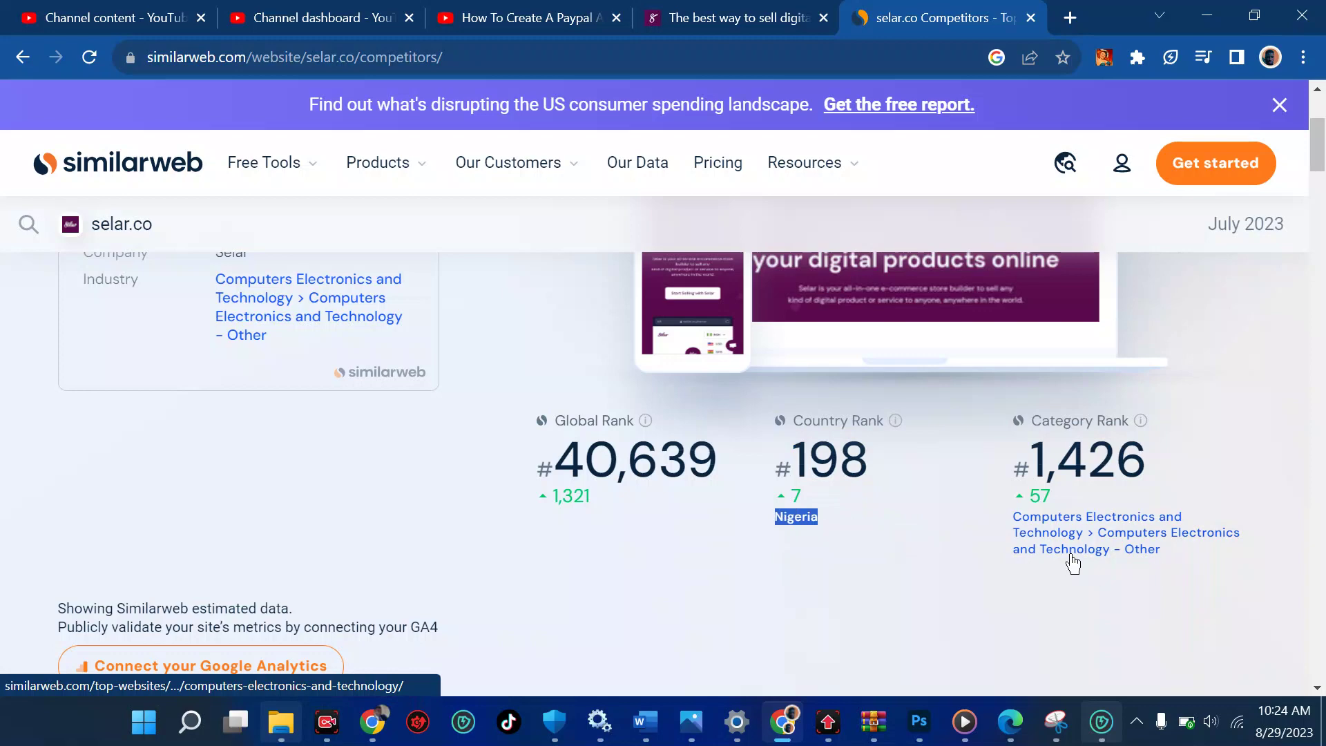
click(751, 14)
click(261, 54)
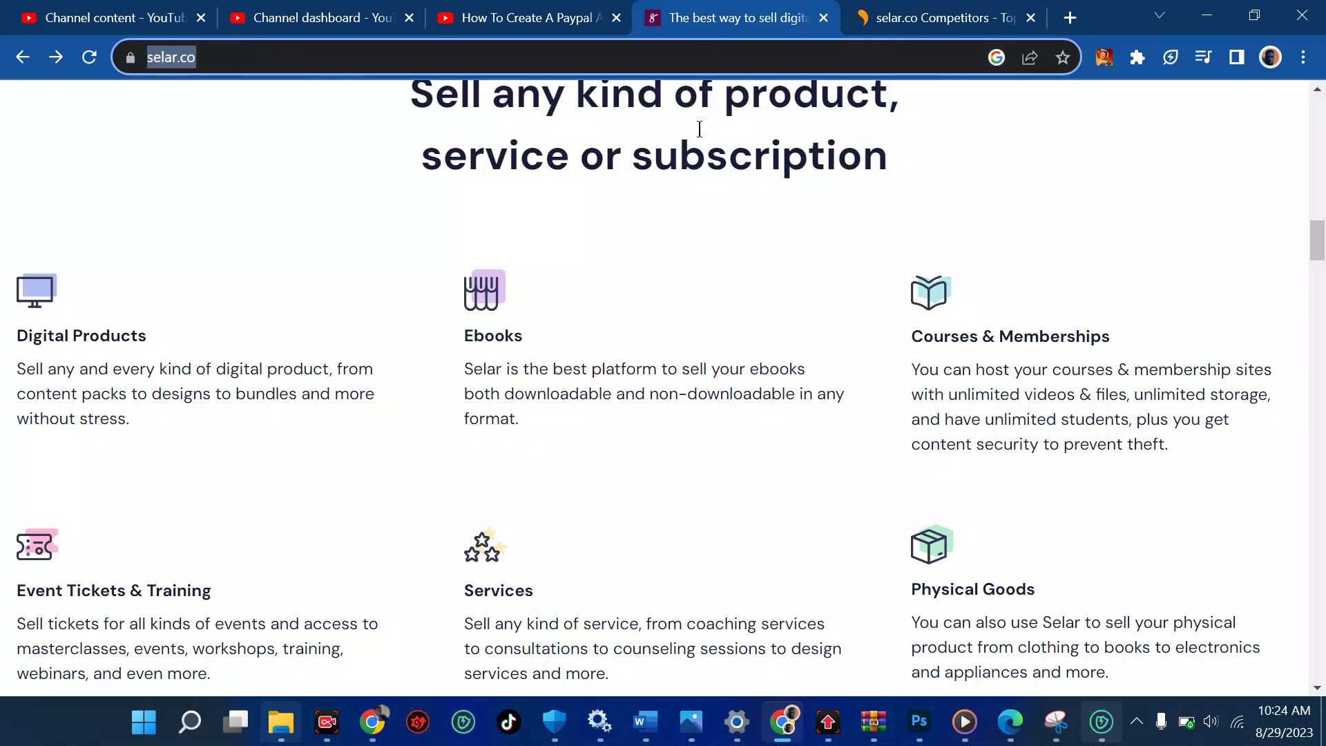
scroll(624, 278, up, 6)
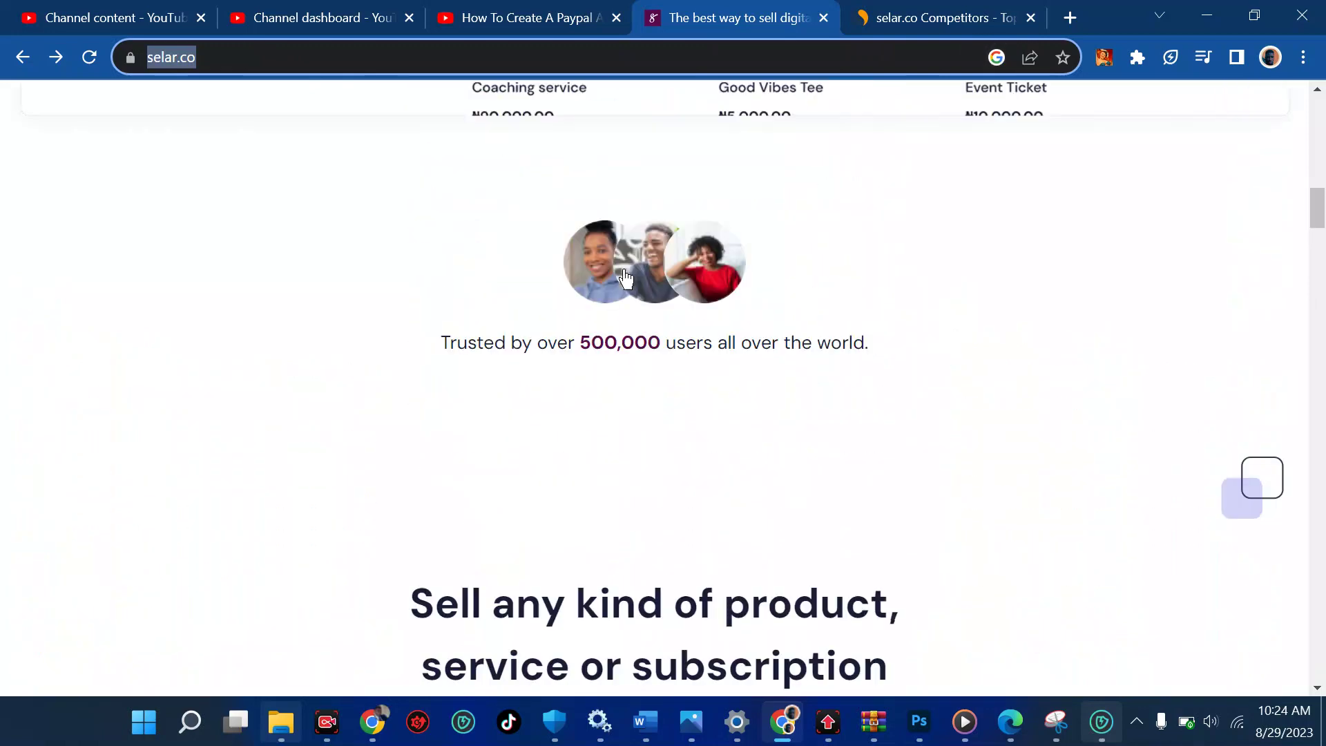
scroll(624, 278, up, 10)
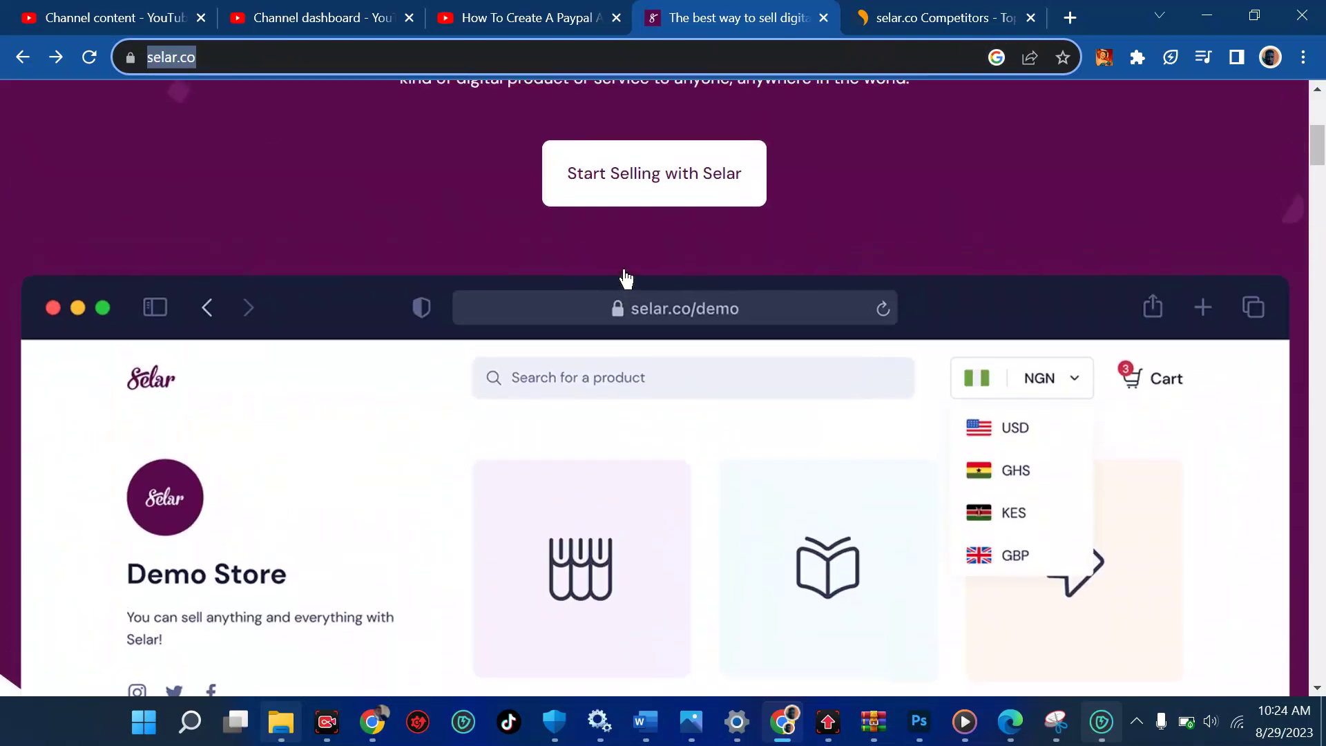
scroll(626, 278, up, 5)
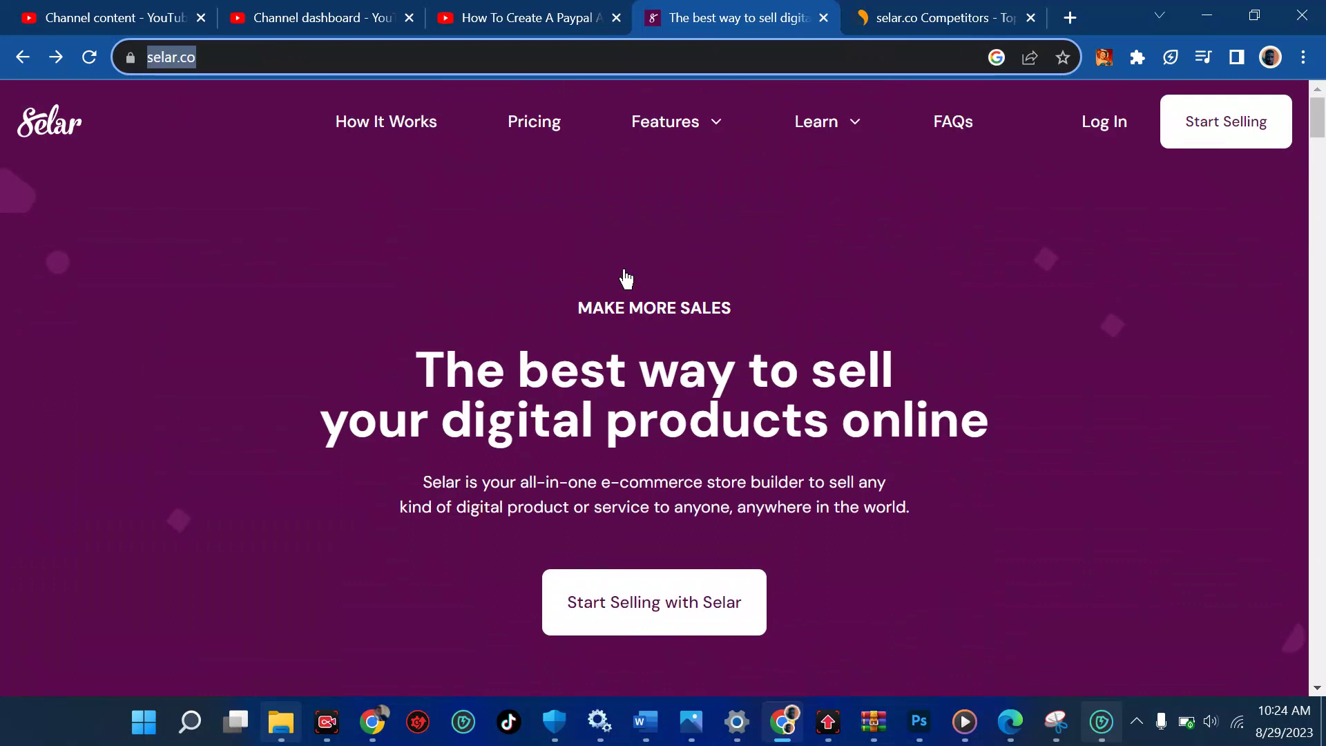
Open How It Works and highlight the 'products and services for free' headline
click(383, 133)
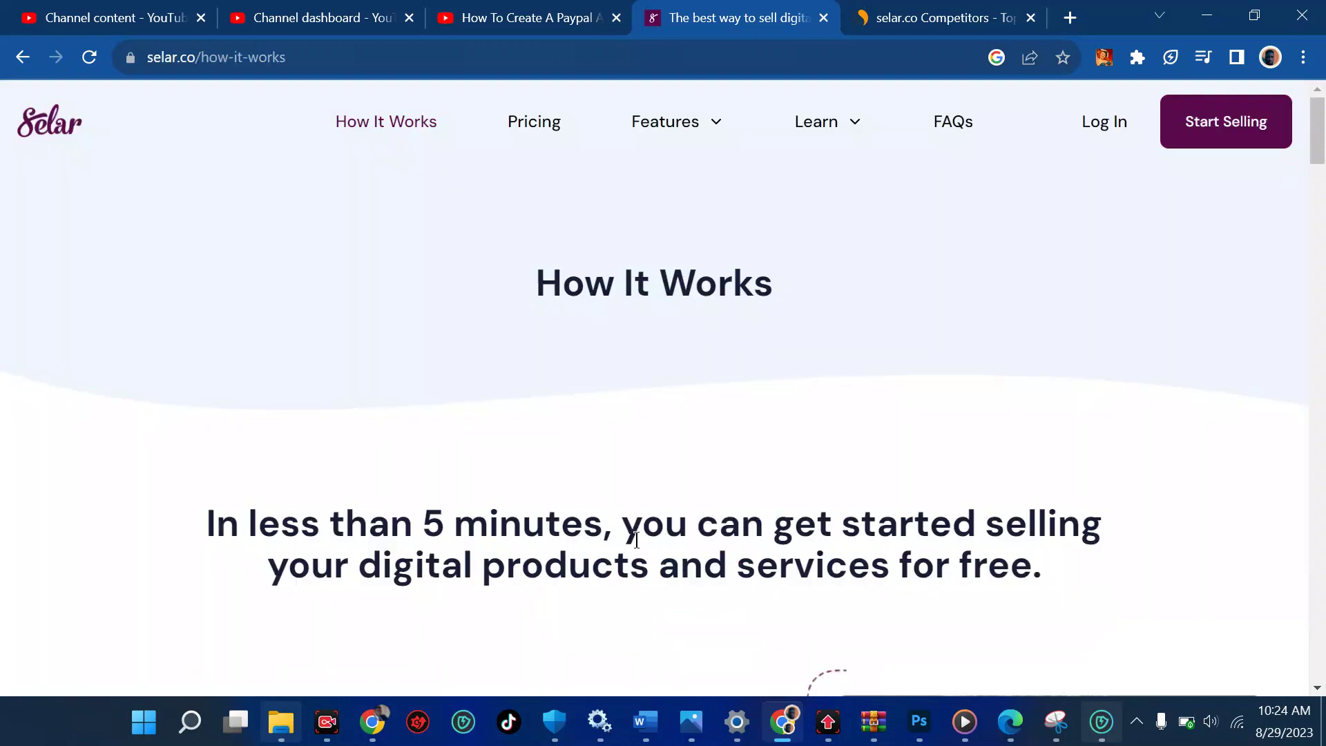
scroll(1010, 453, down, 2)
drag(1059, 435, 483, 446)
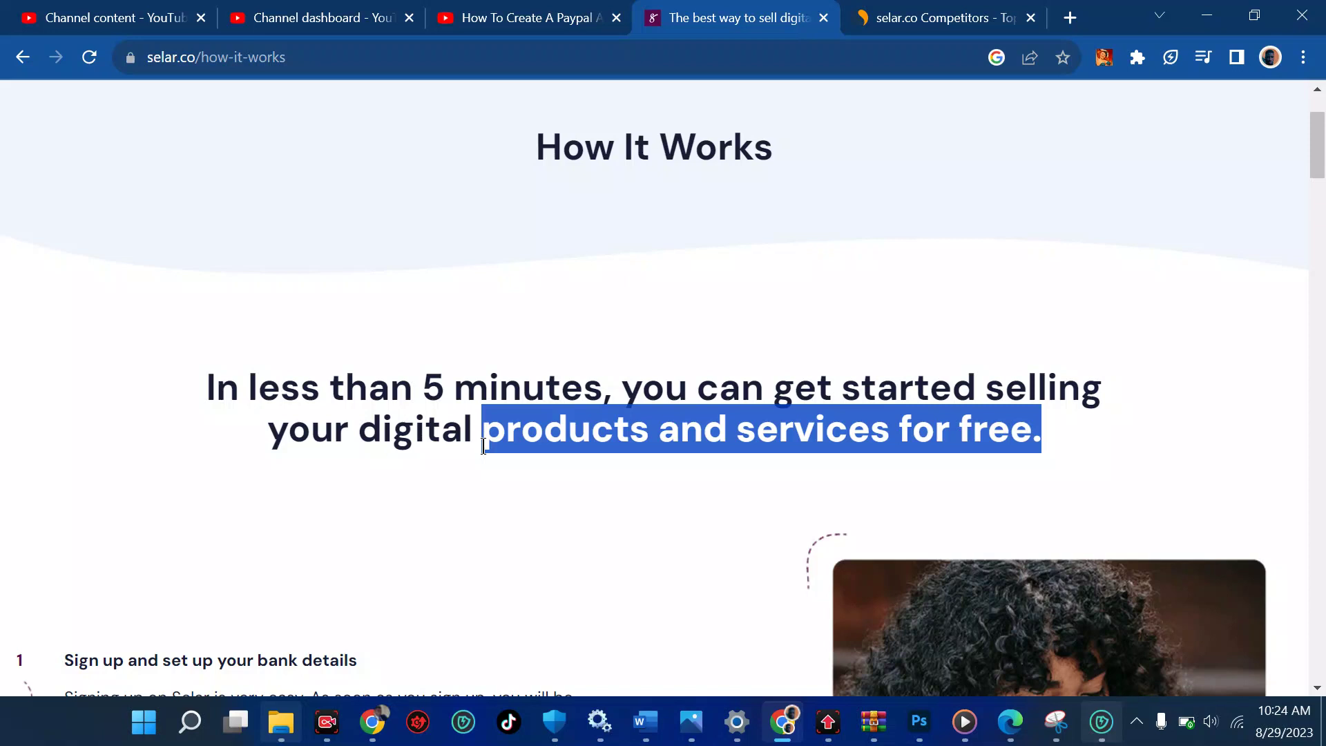
drag(1054, 438, 969, 433)
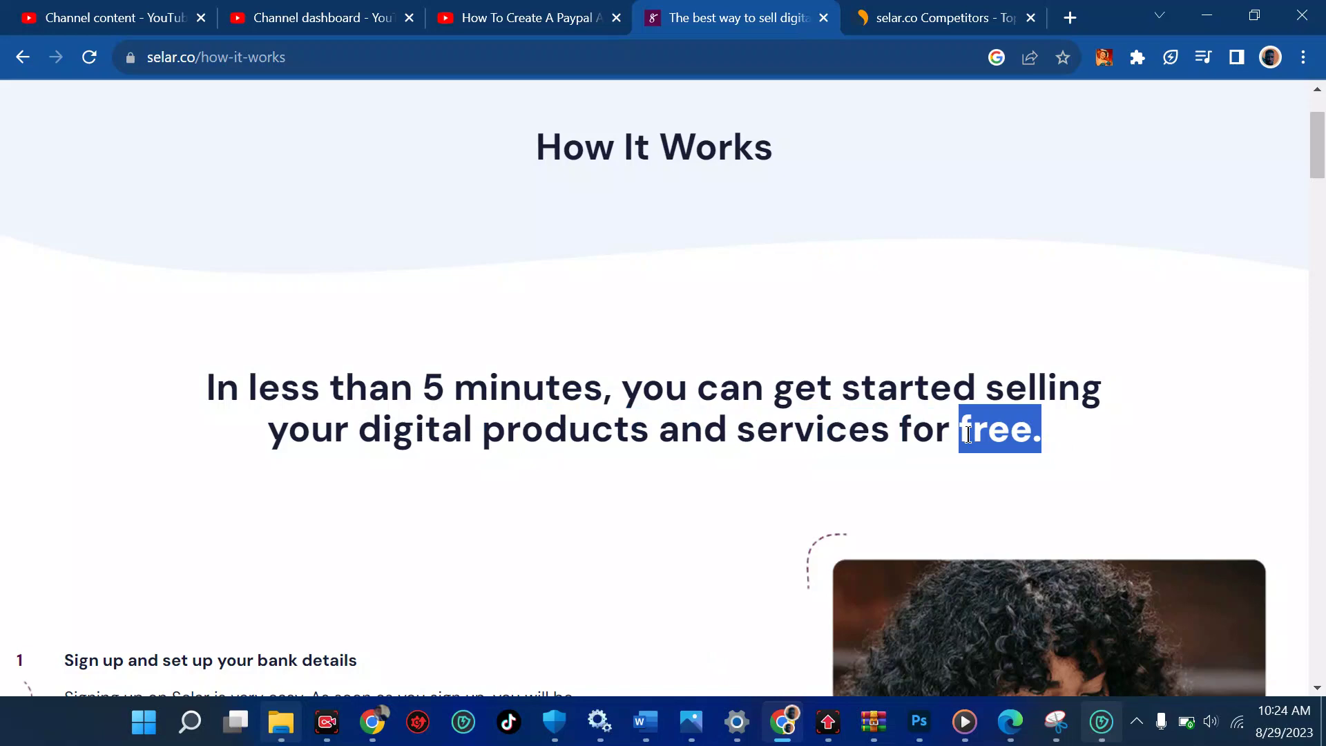
Read through the three steps: sign up, upload a product, share the link
scroll(968, 434, down, 3)
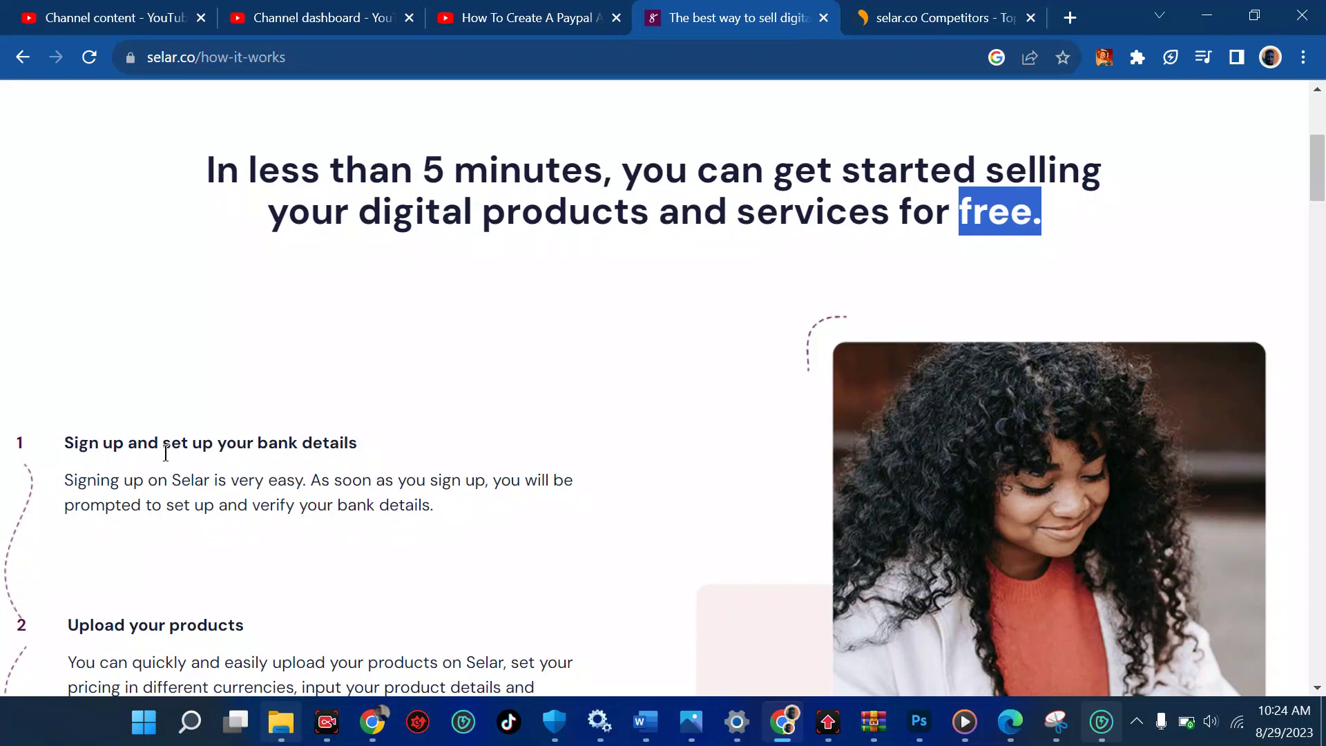
scroll(166, 453, down, 5)
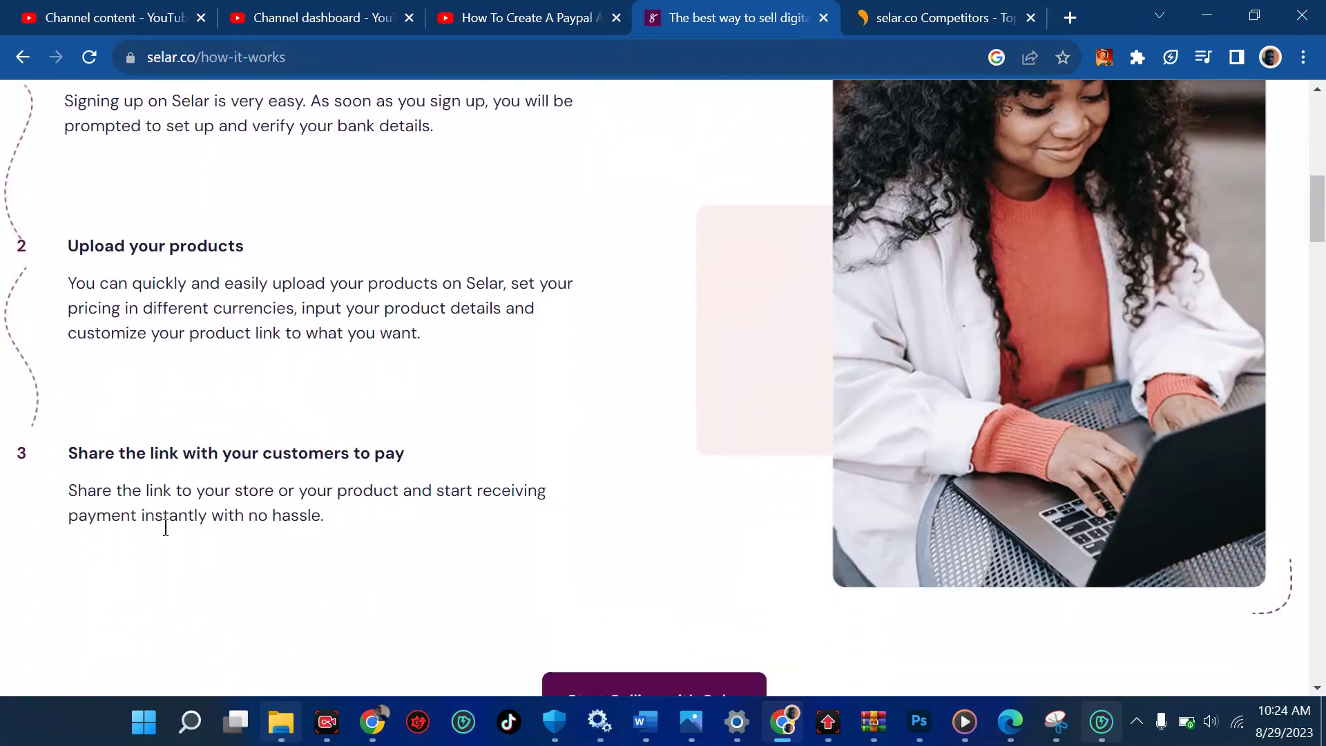
scroll(171, 539, down, 2)
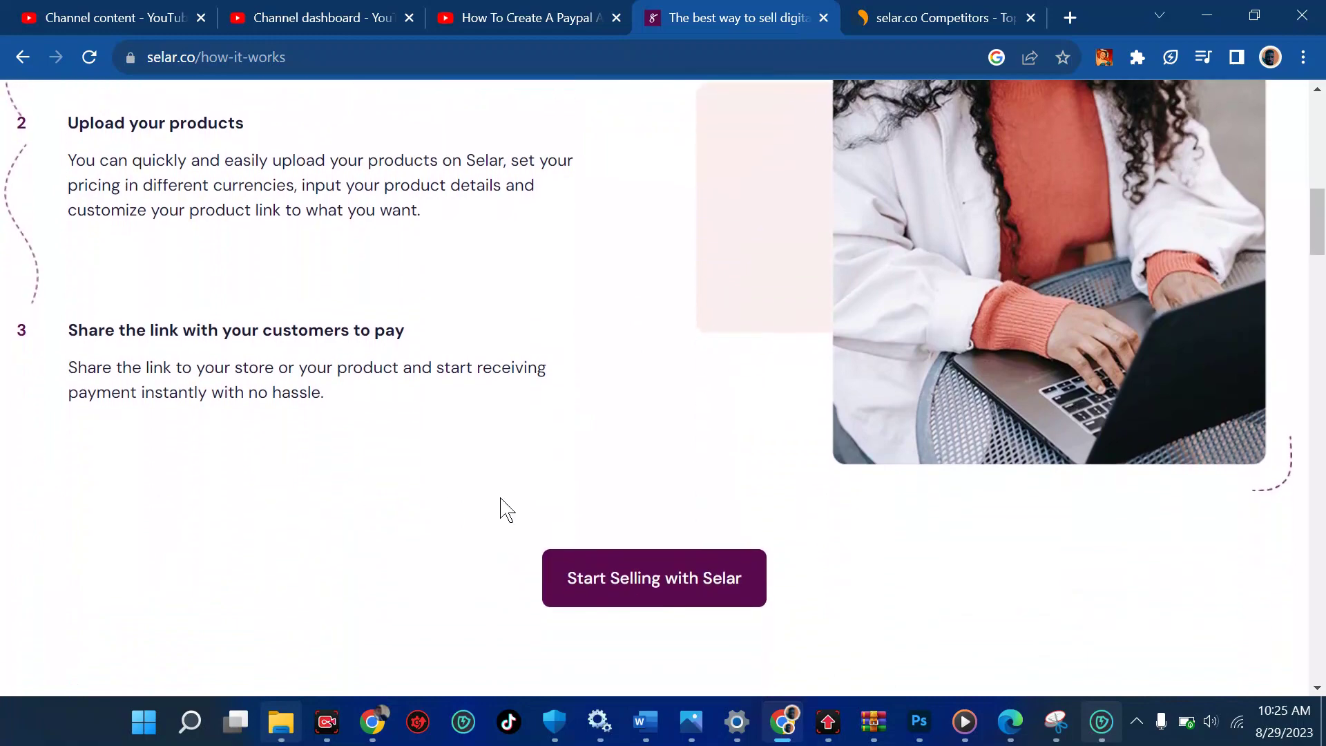
scroll(500, 509, up, 10)
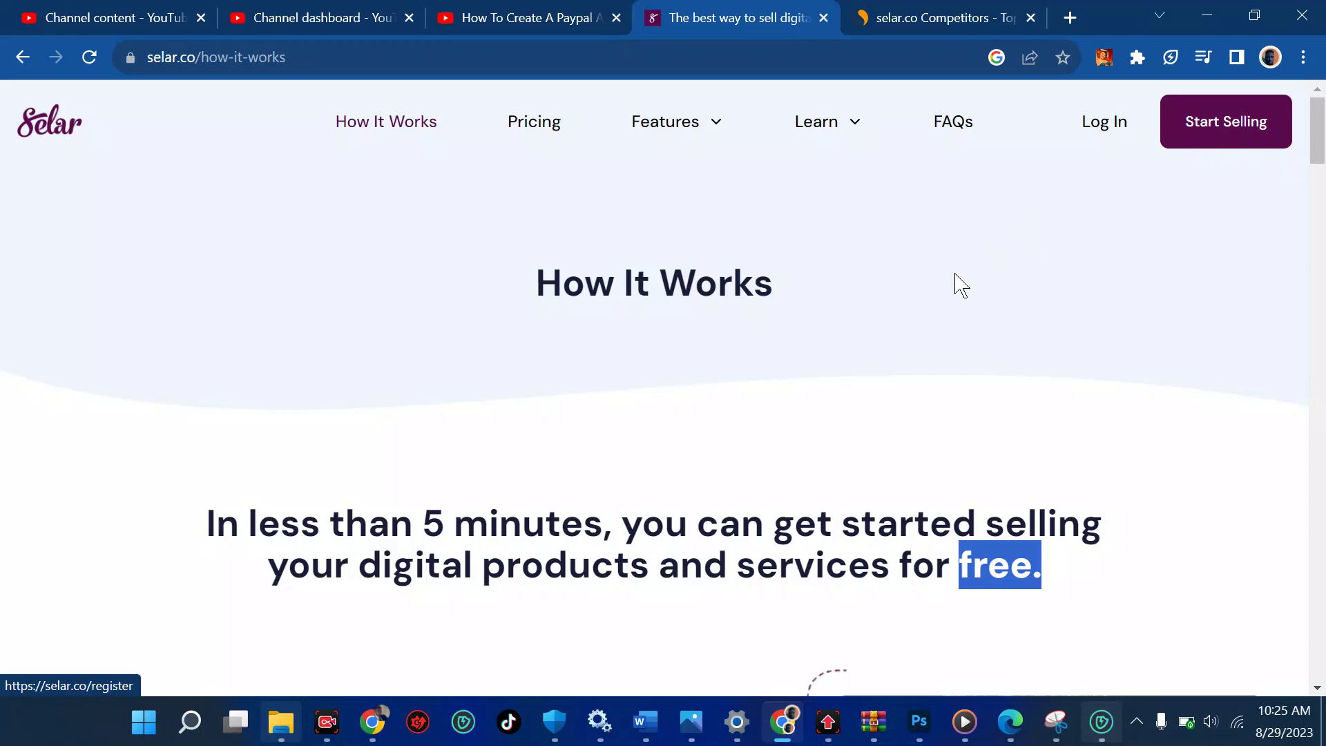
scroll(955, 280, down, 10)
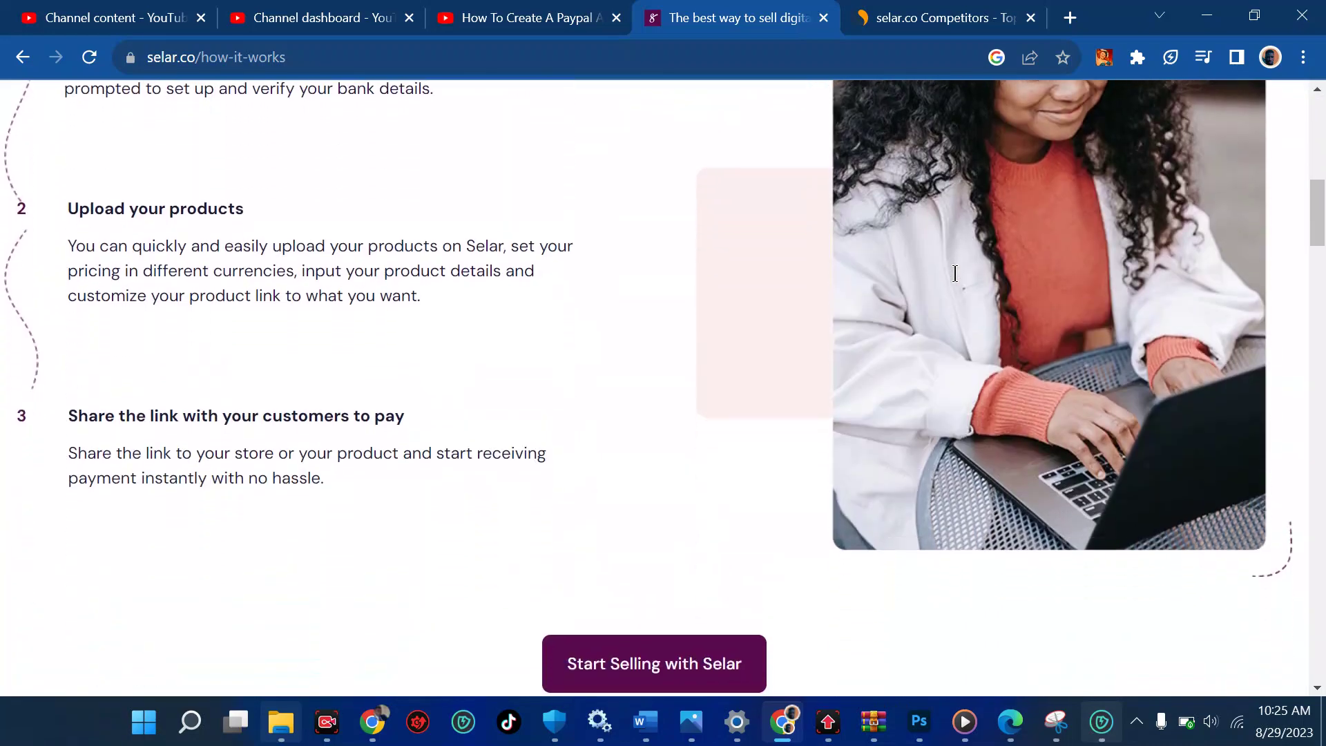
scroll(956, 279, up, 10)
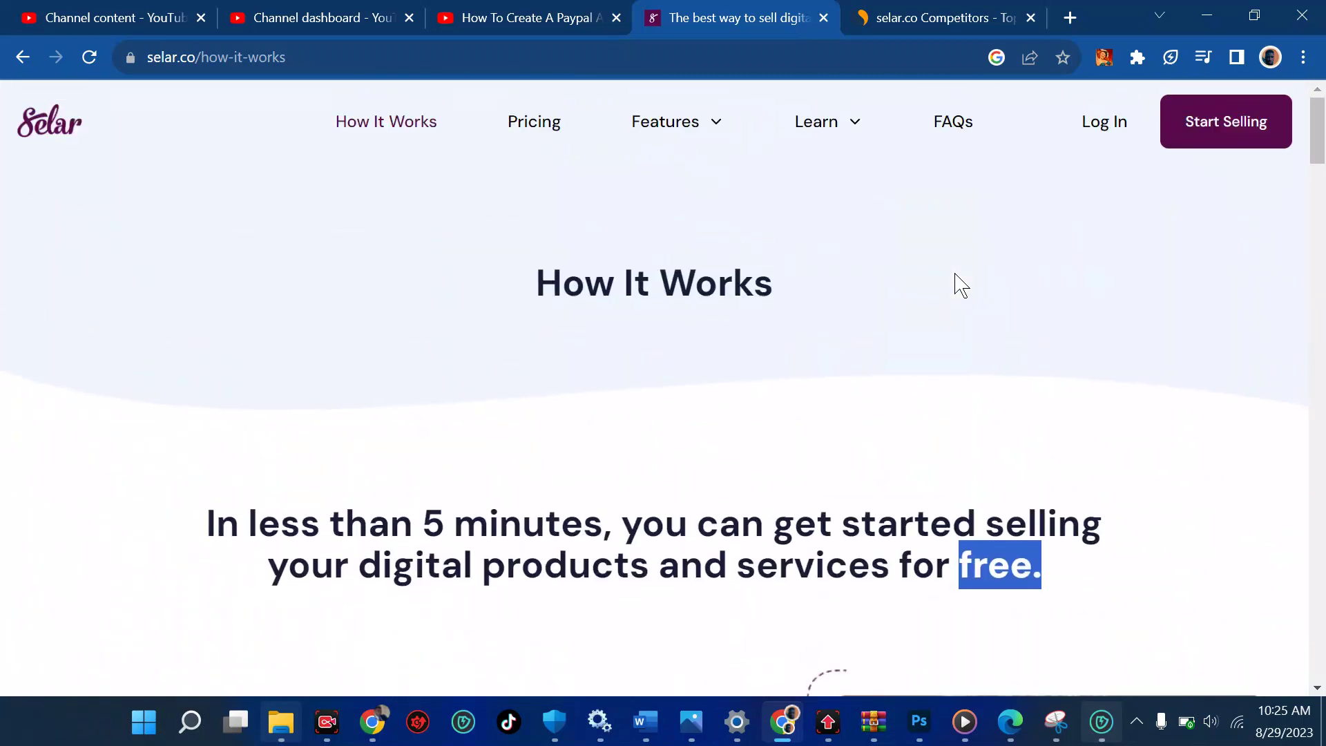
scroll(956, 279, down, 10)
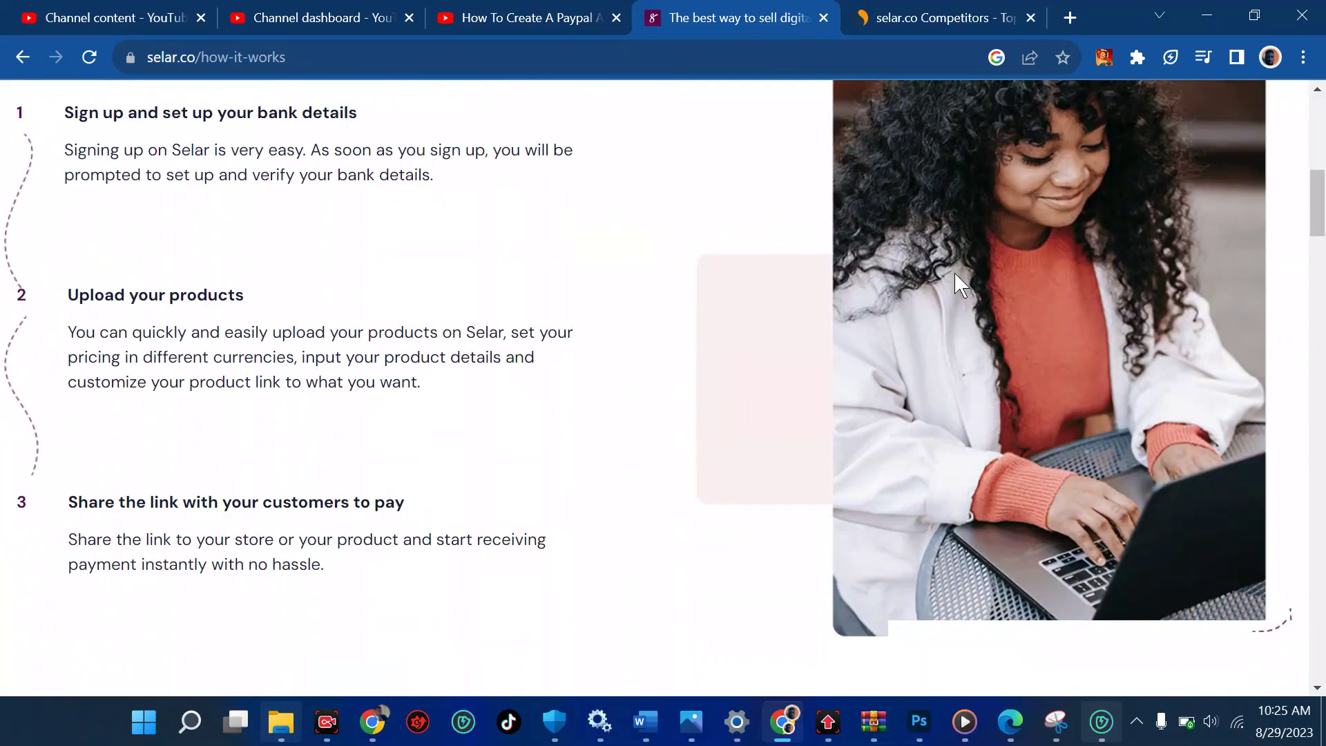
scroll(955, 280, up, 4)
scroll(956, 277, up, 9)
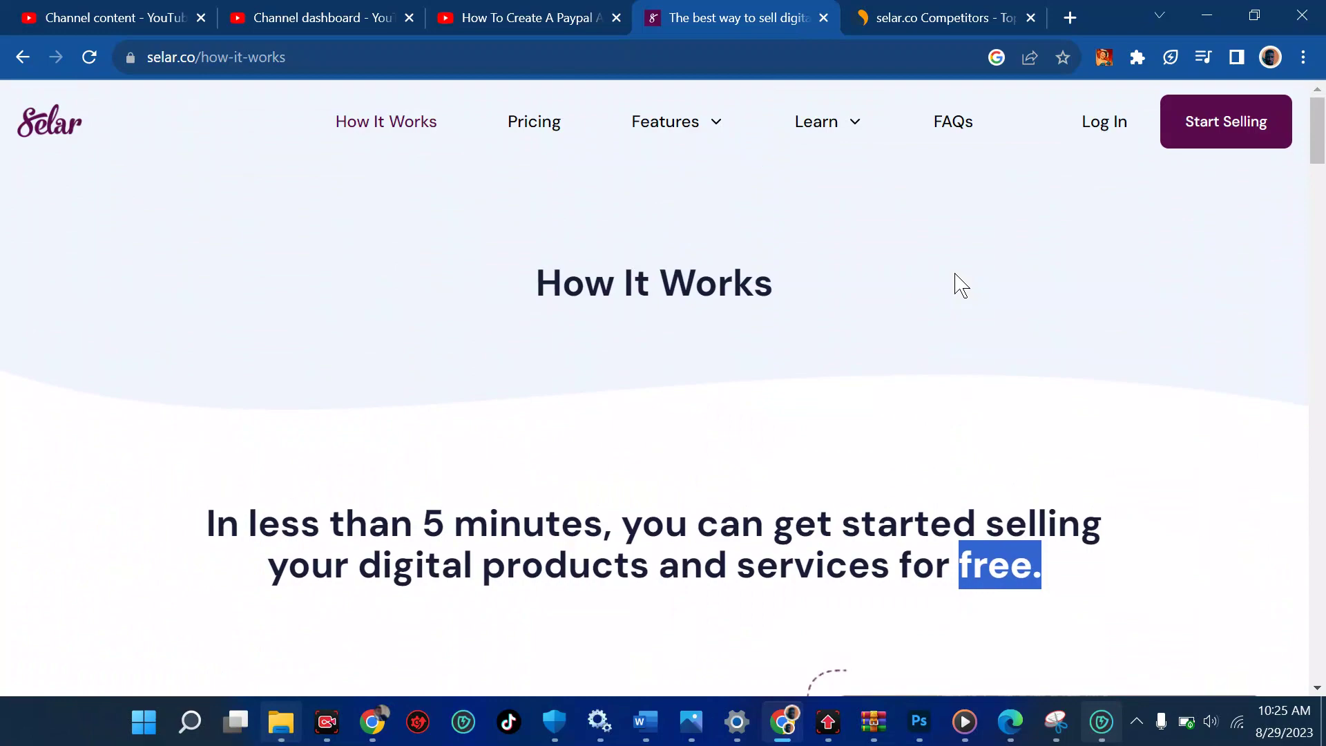
scroll(961, 283, down, 8)
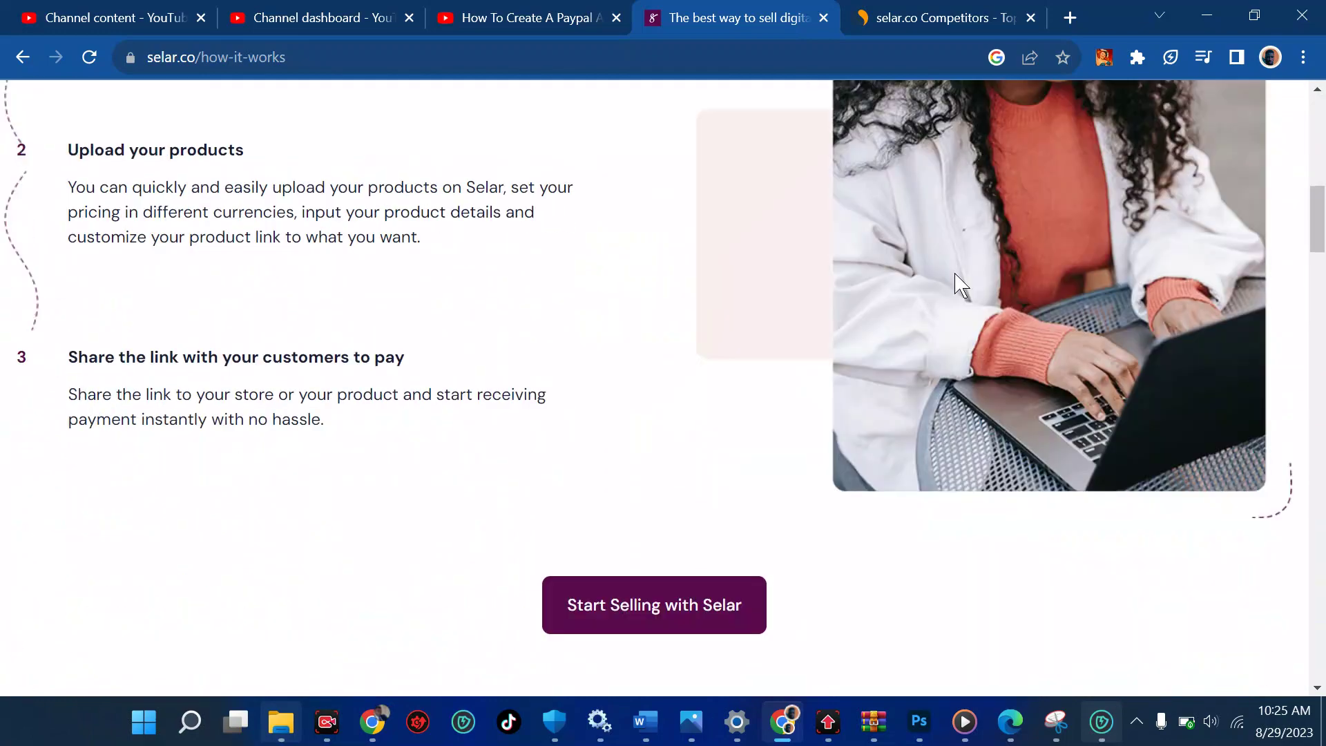
scroll(962, 283, up, 6)
scroll(962, 284, up, 4)
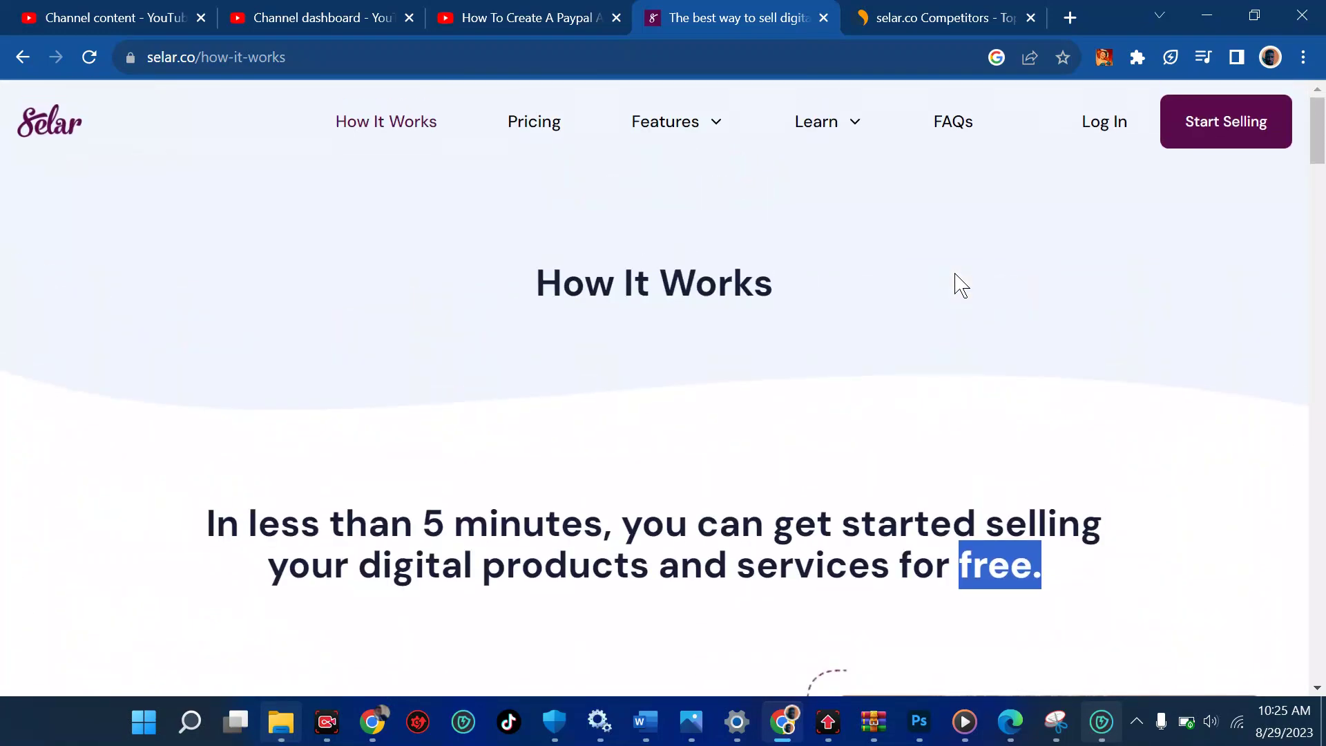
Go to the Log in to Selar page and follow the 'Create one for free' link
click(1100, 139)
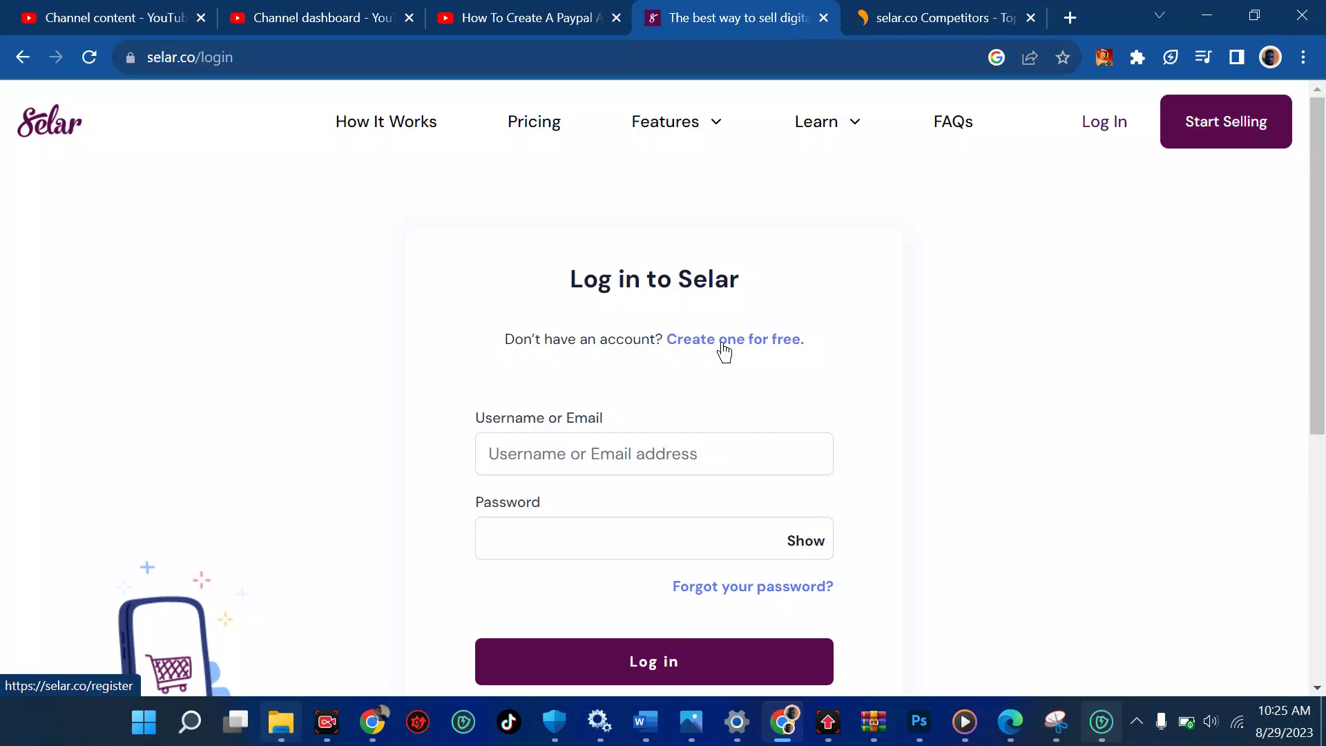
right_click(723, 352)
click(589, 458)
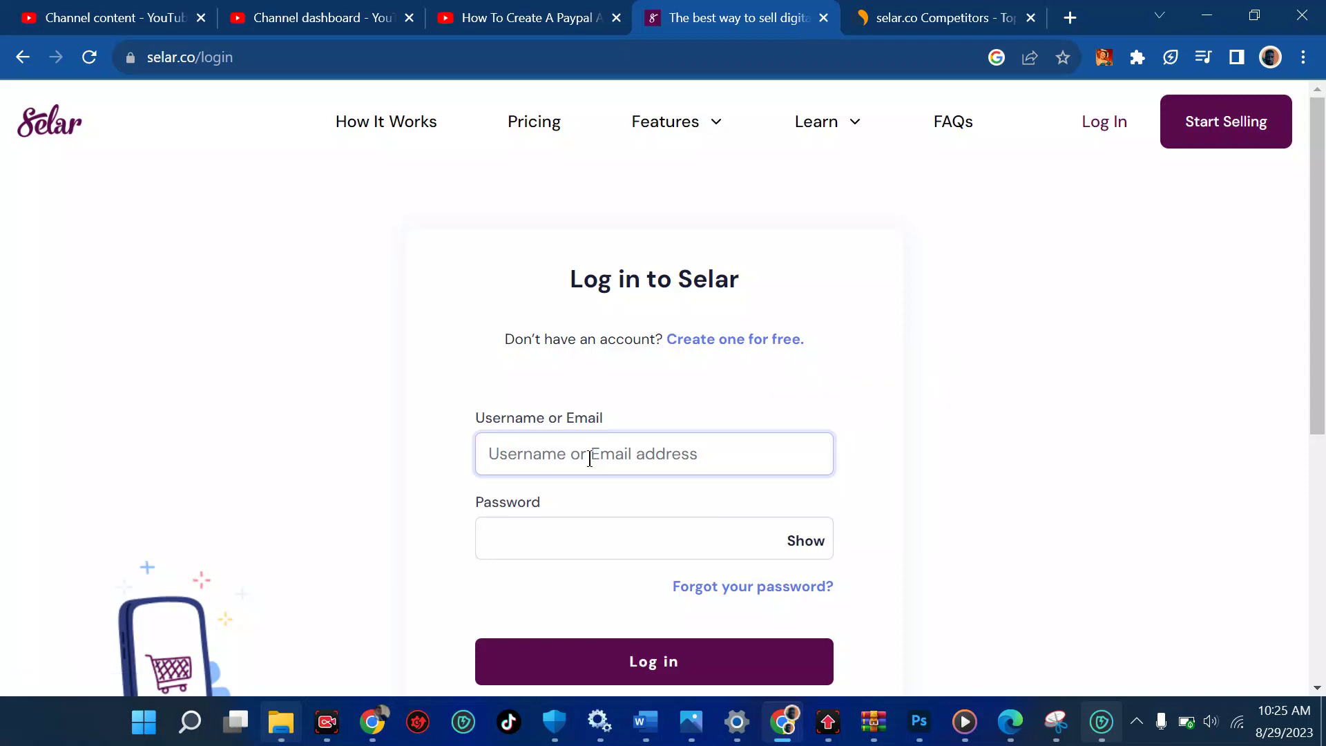
text(v)
key(BackSpace)
click(705, 354)
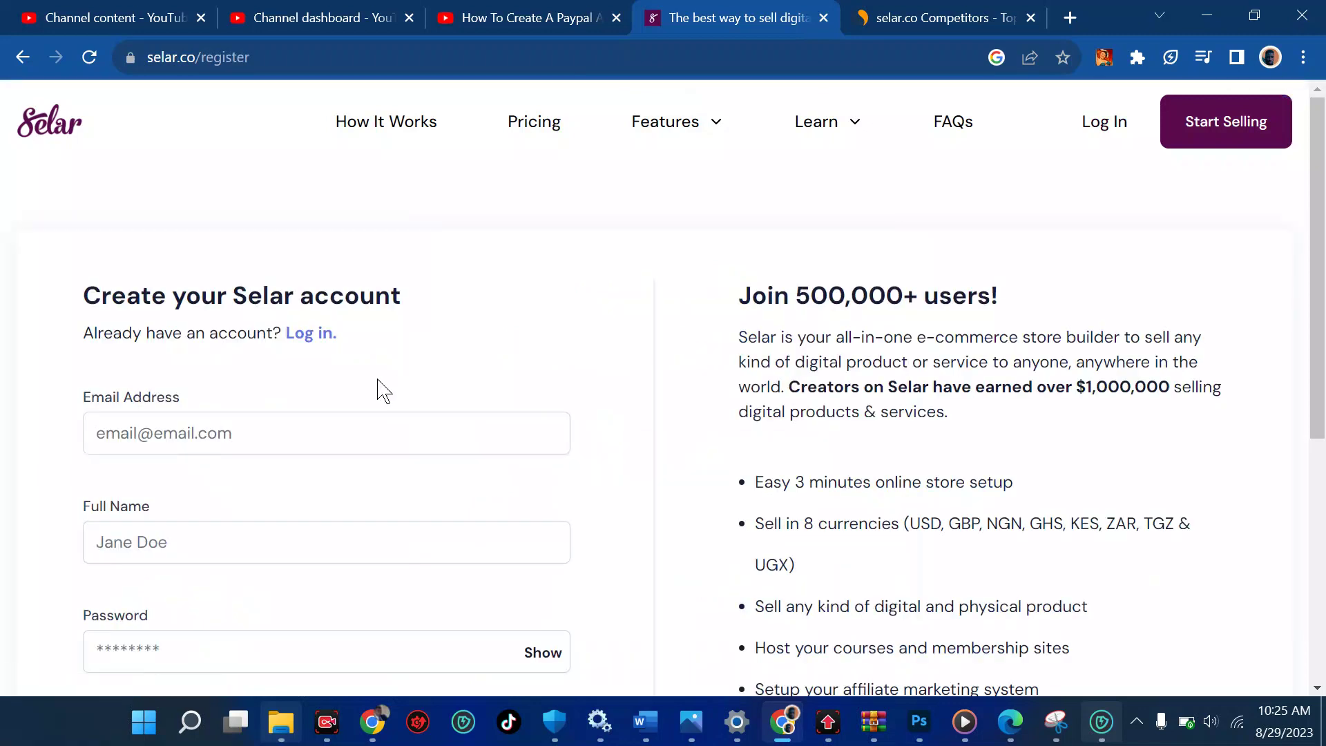
Fill in the email address from autofill and type the account holder's full name
click(266, 424)
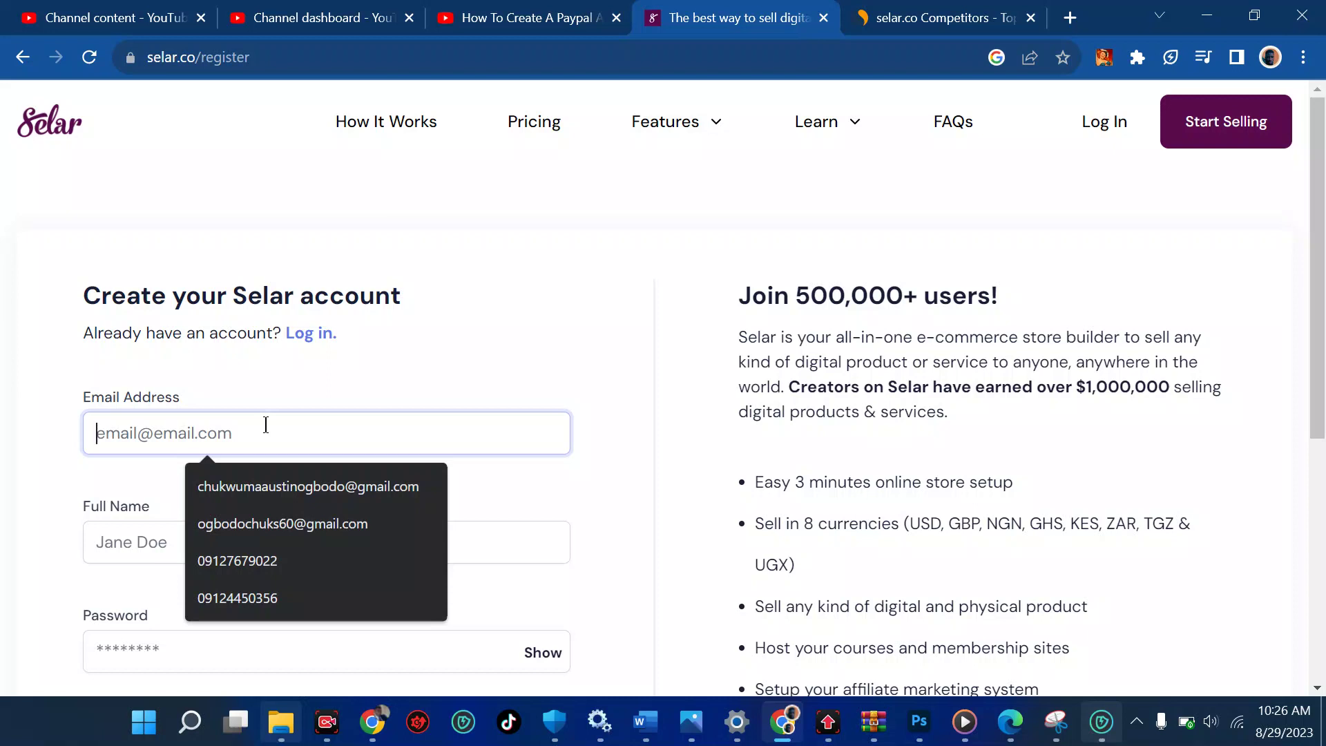
click(294, 523)
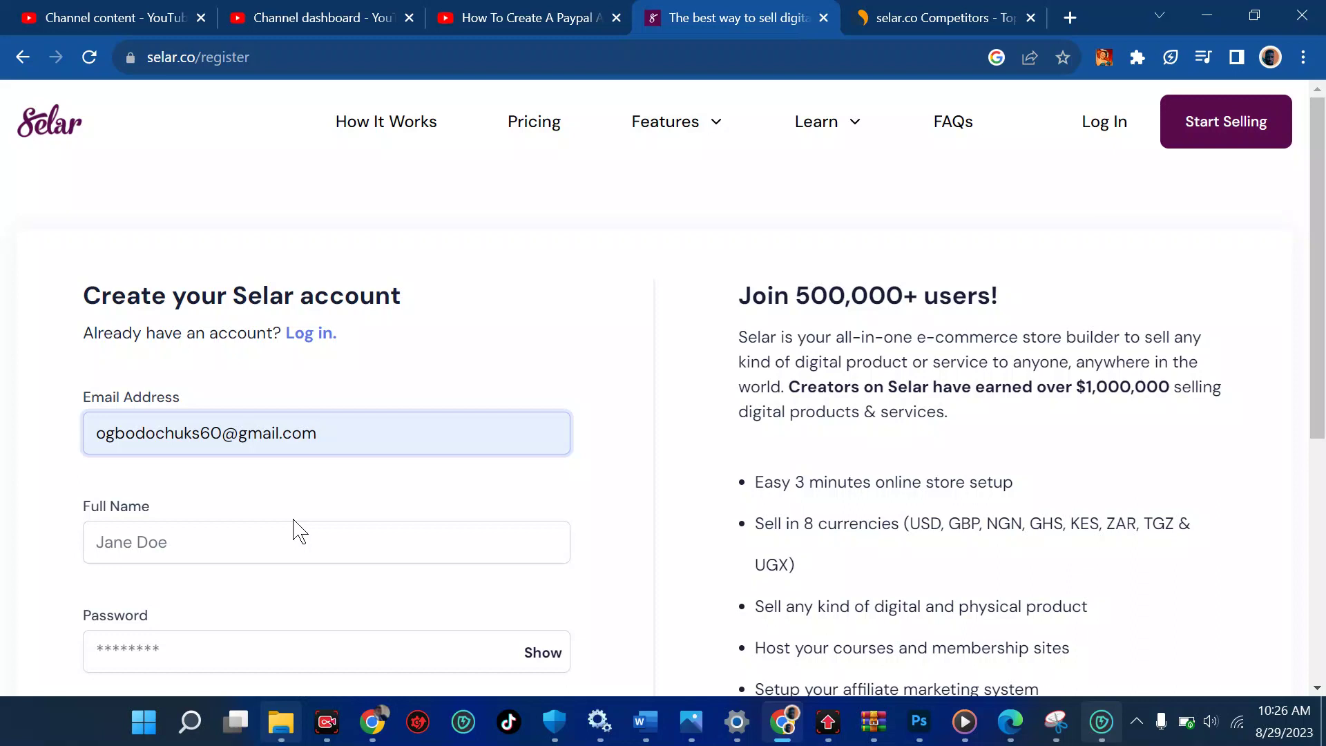
scroll(293, 522, down, 1)
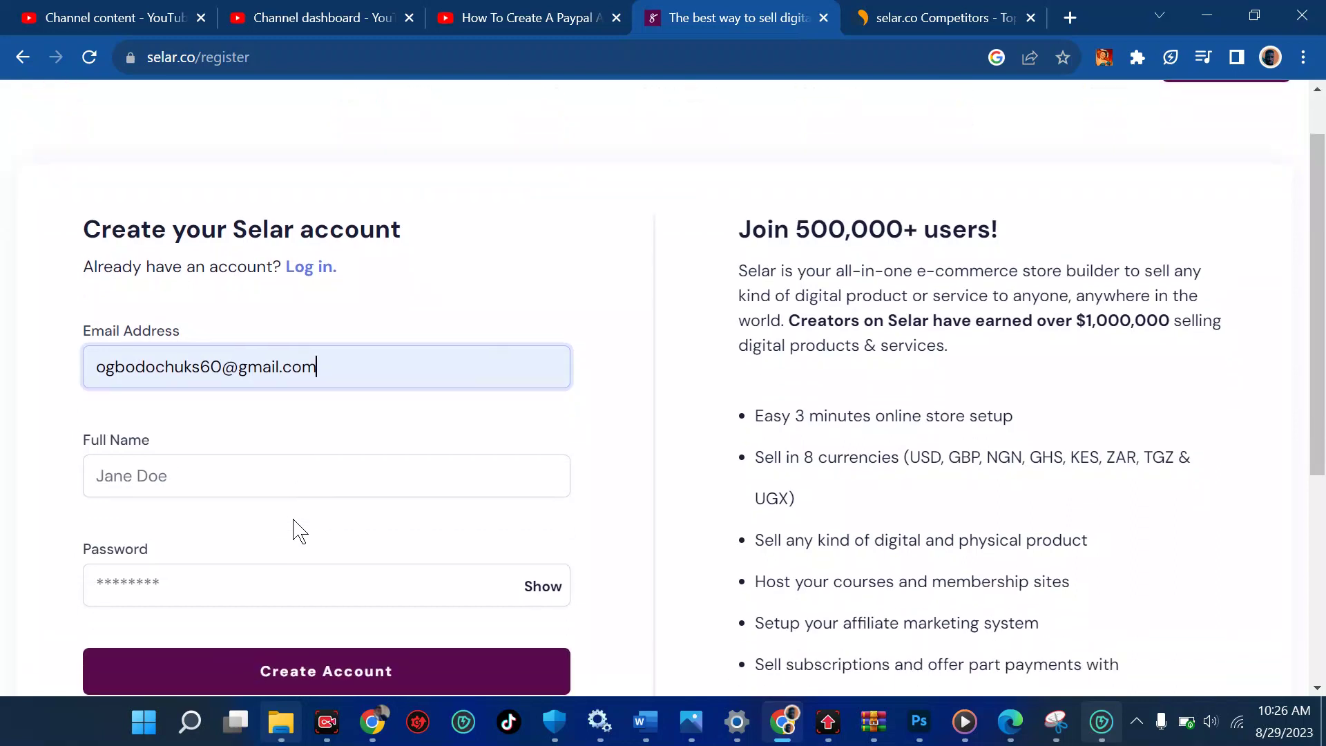
click(172, 477)
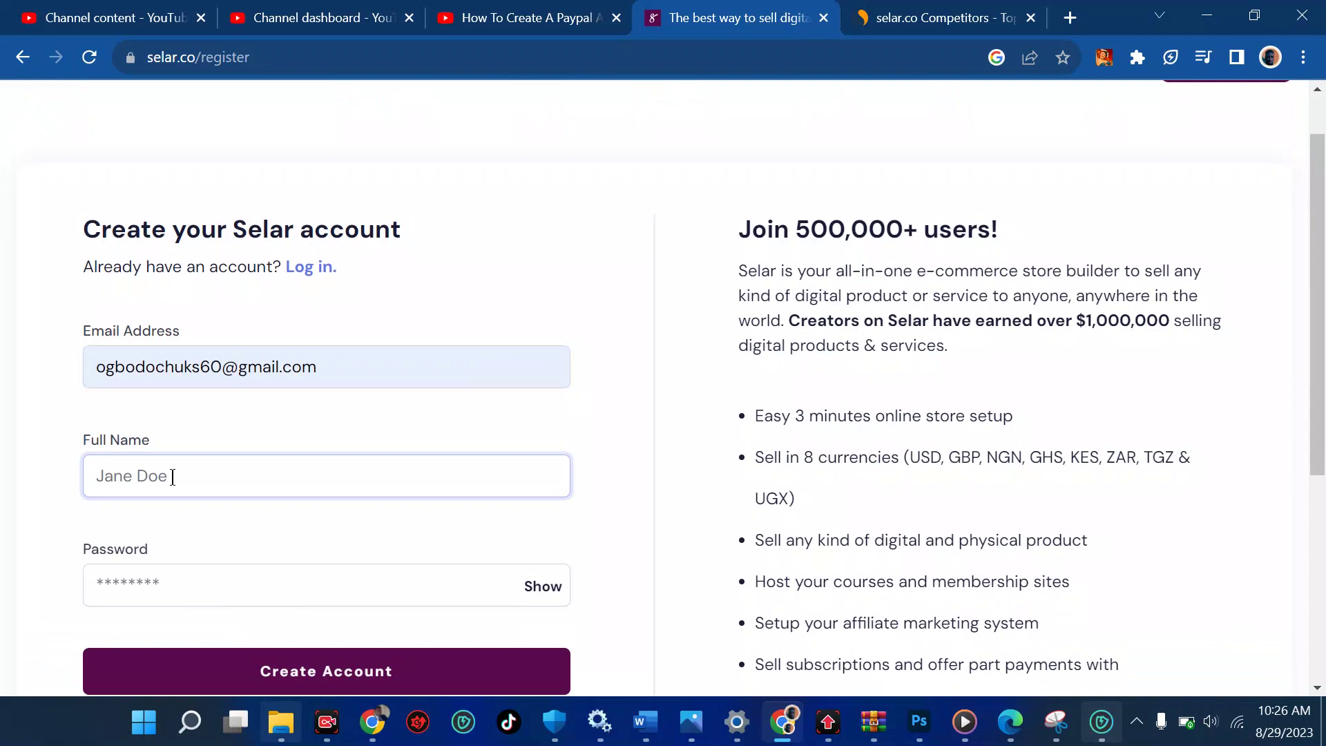
Enter the account password and review the completed registration form
scroll(170, 483, down, 1)
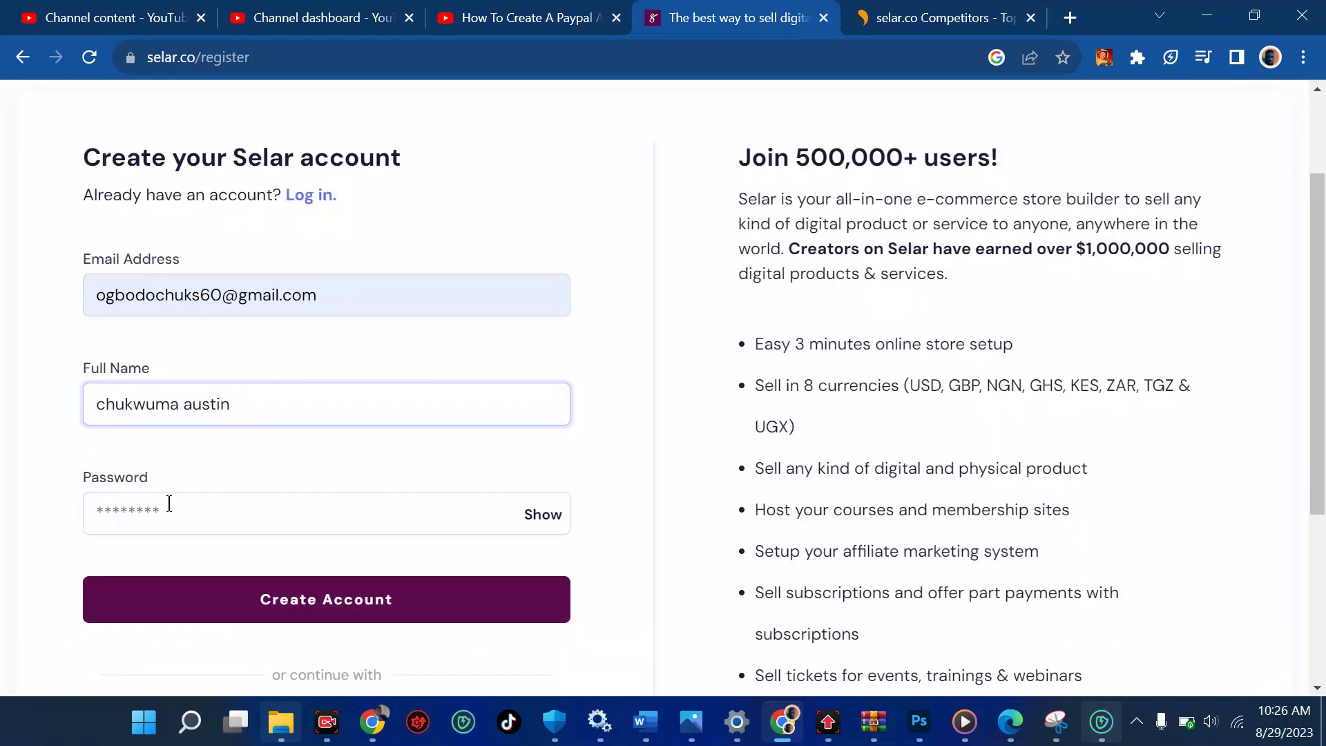
click(168, 505)
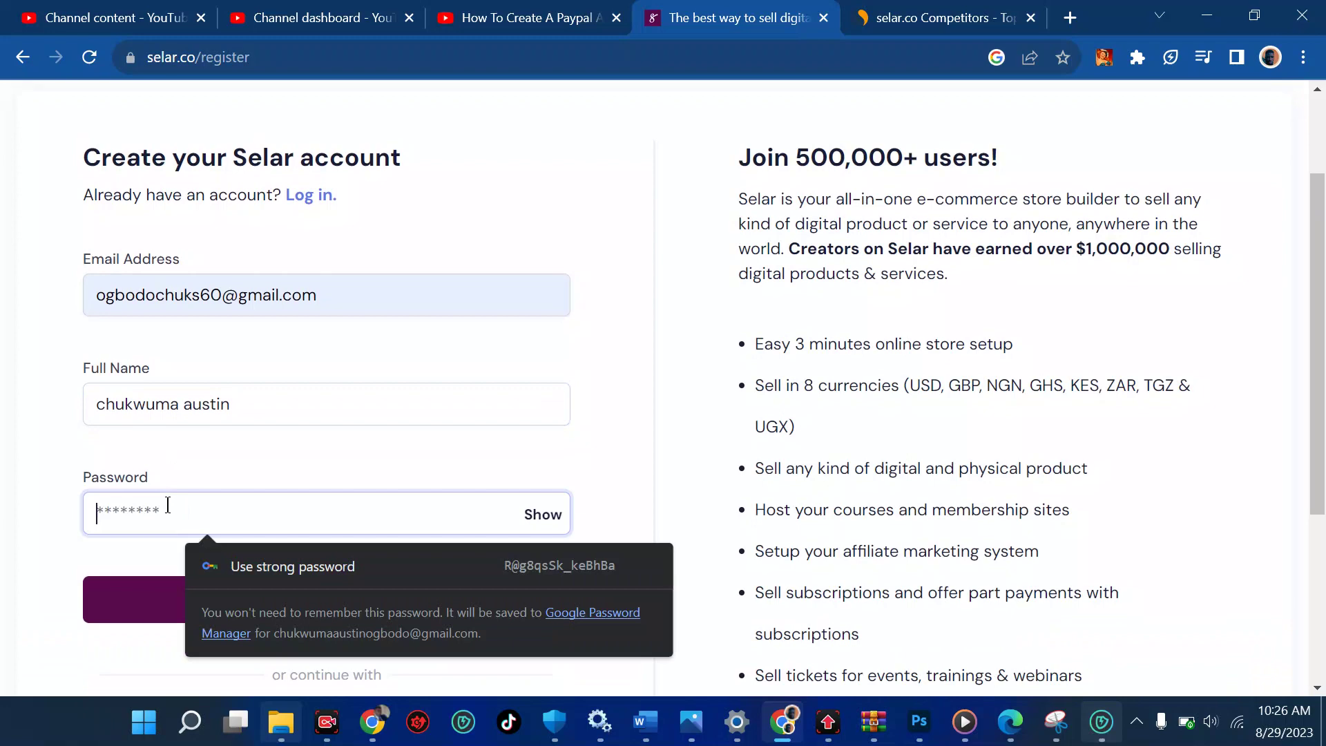
text(********)
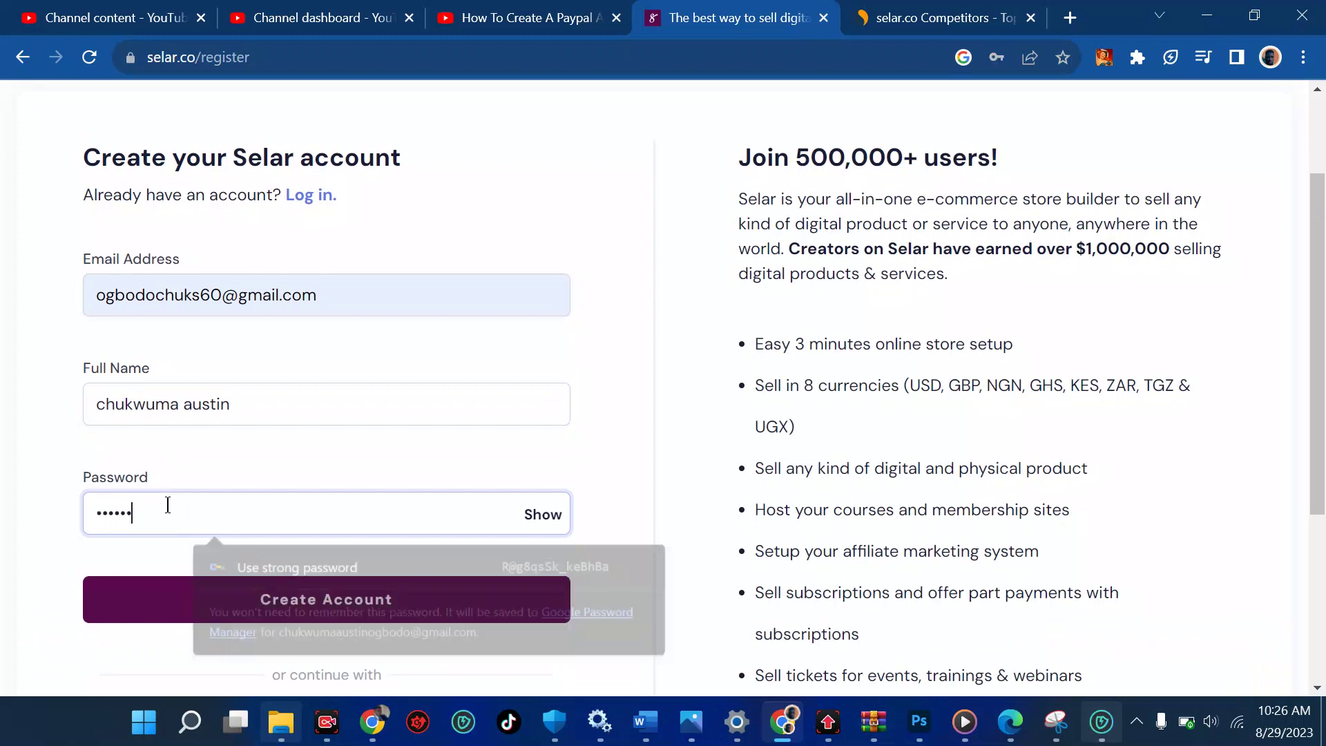
text(*)
scroll(168, 506, down, 2)
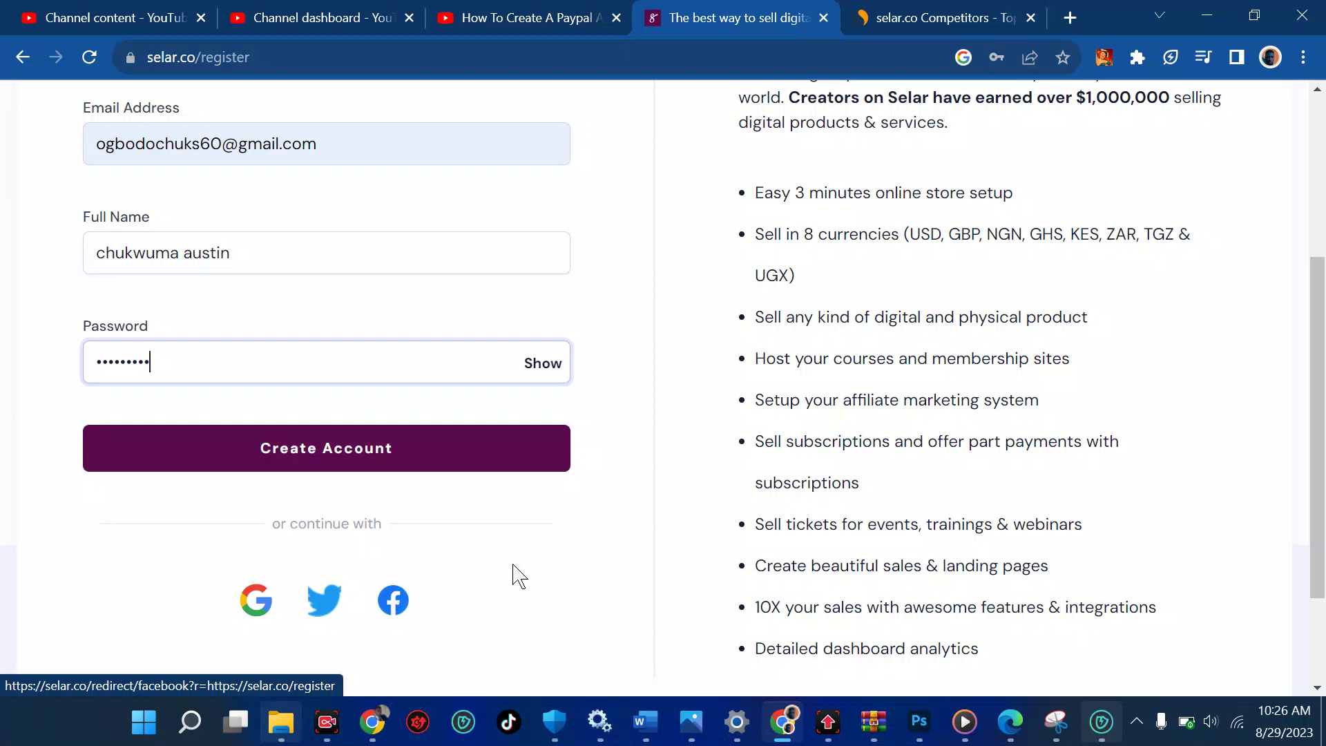
scroll(1141, 366, up, 3)
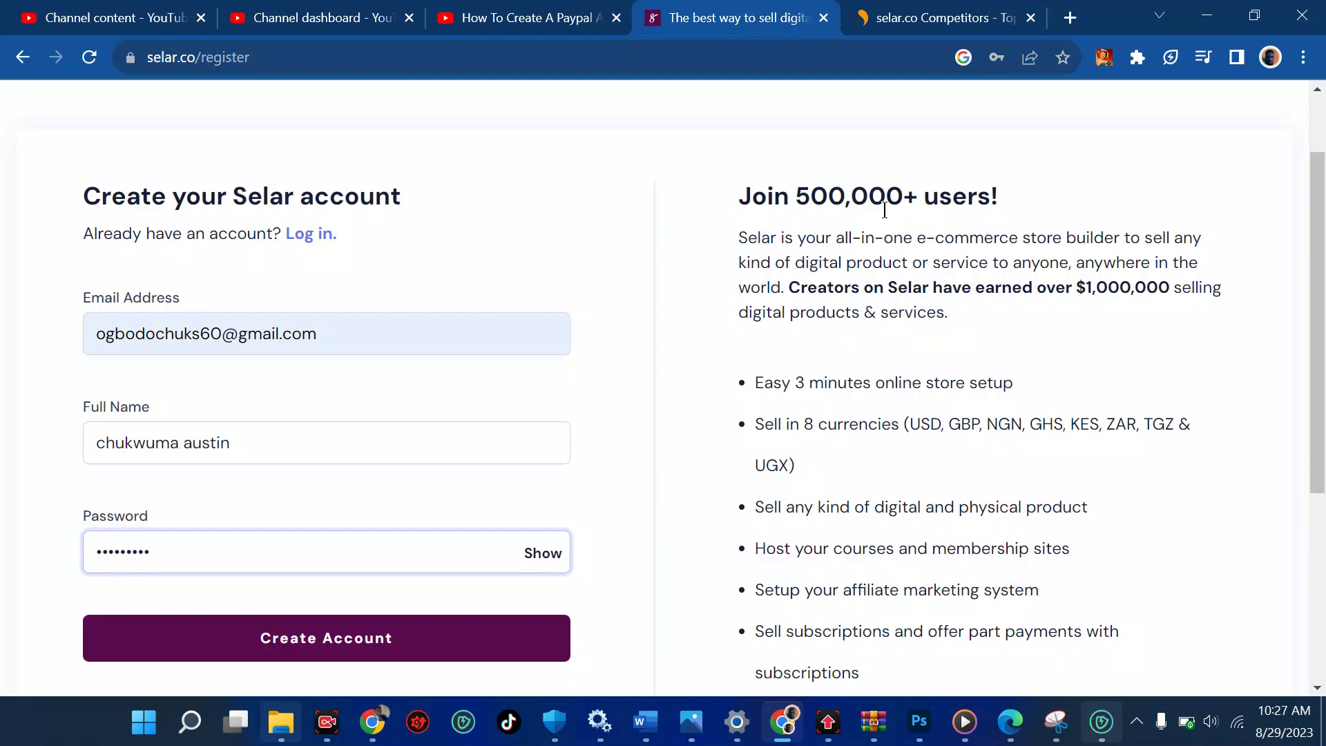
scroll(884, 210, down, 1)
scroll(884, 216, down, 1)
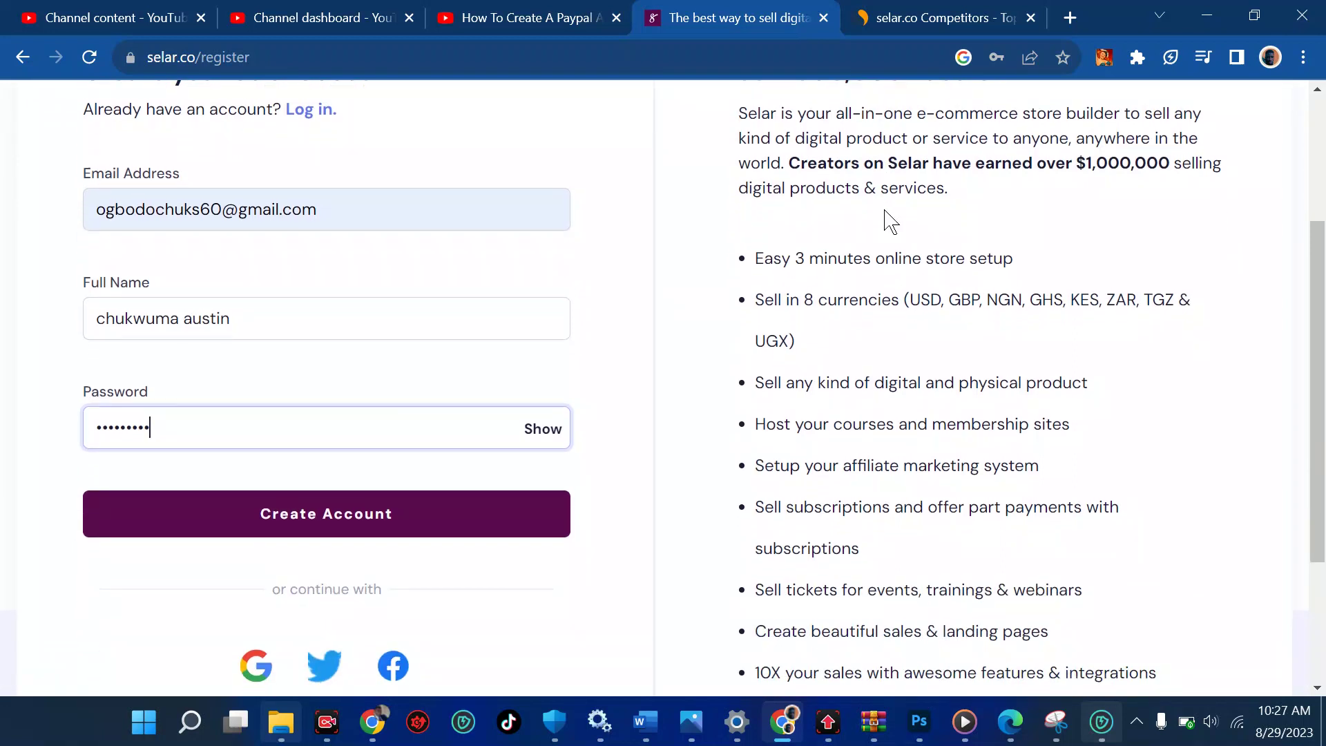
scroll(885, 221, up, 3)
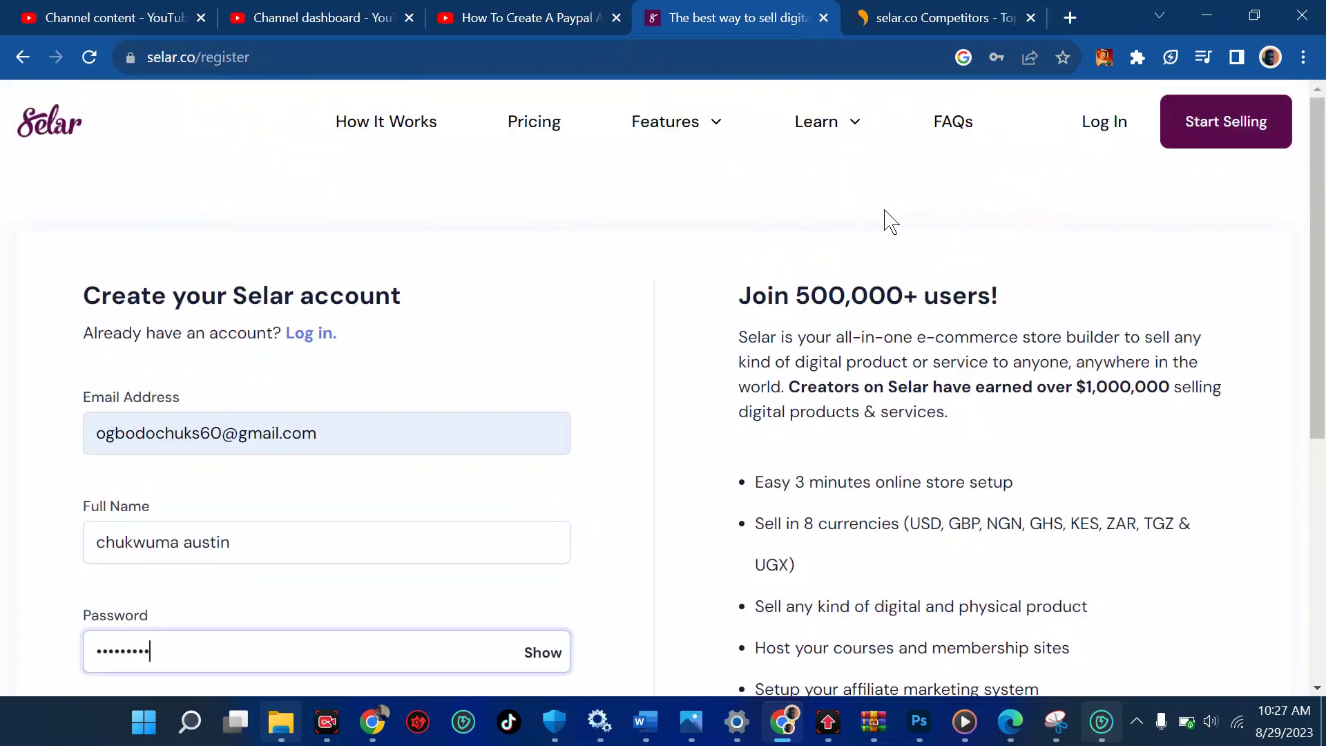
scroll(888, 215, down, 2)
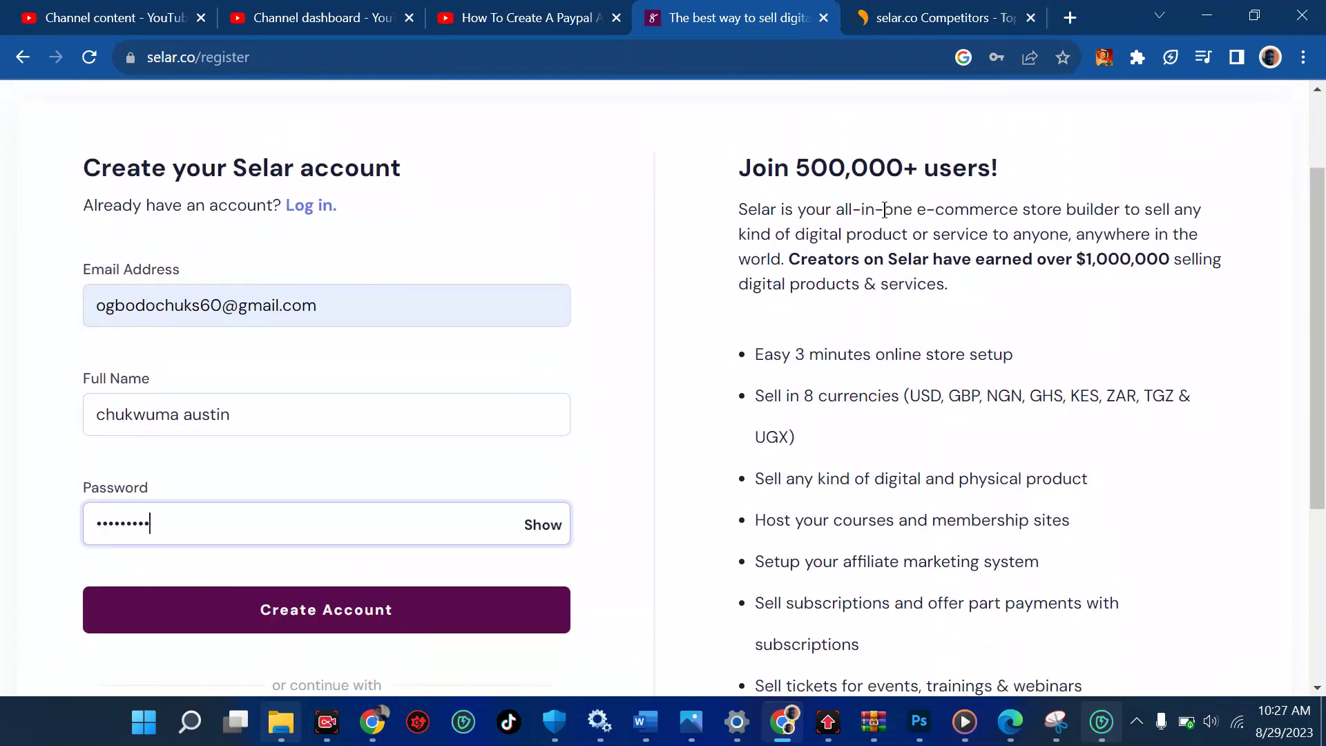
scroll(884, 210, down, 1)
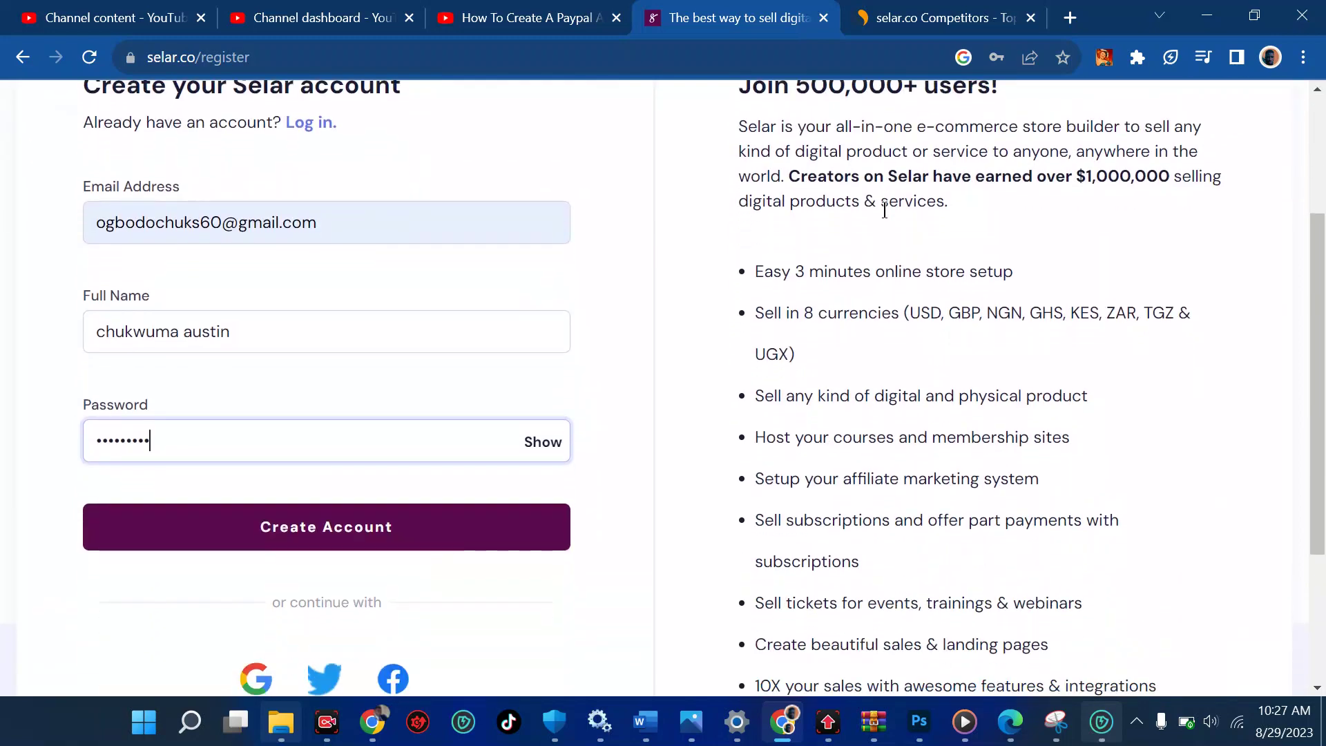
scroll(885, 210, down, 1)
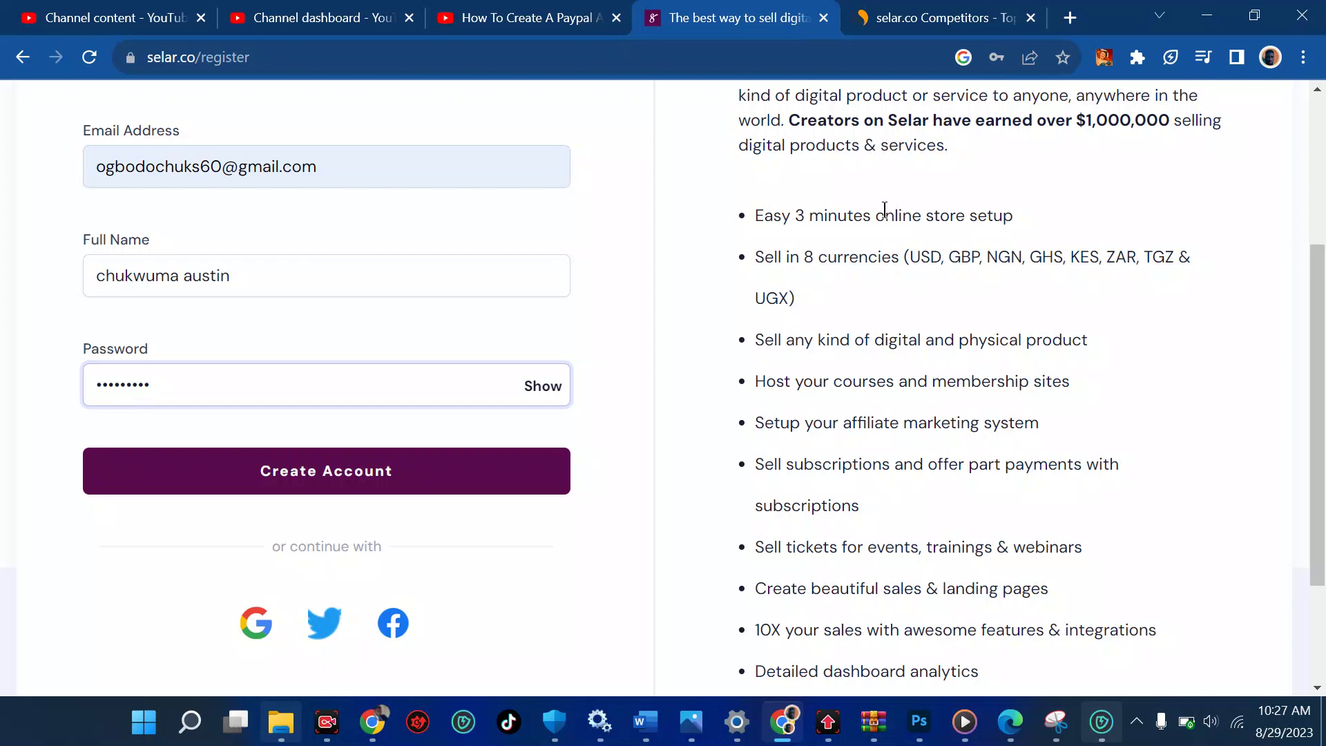
scroll(885, 210, down, 1)
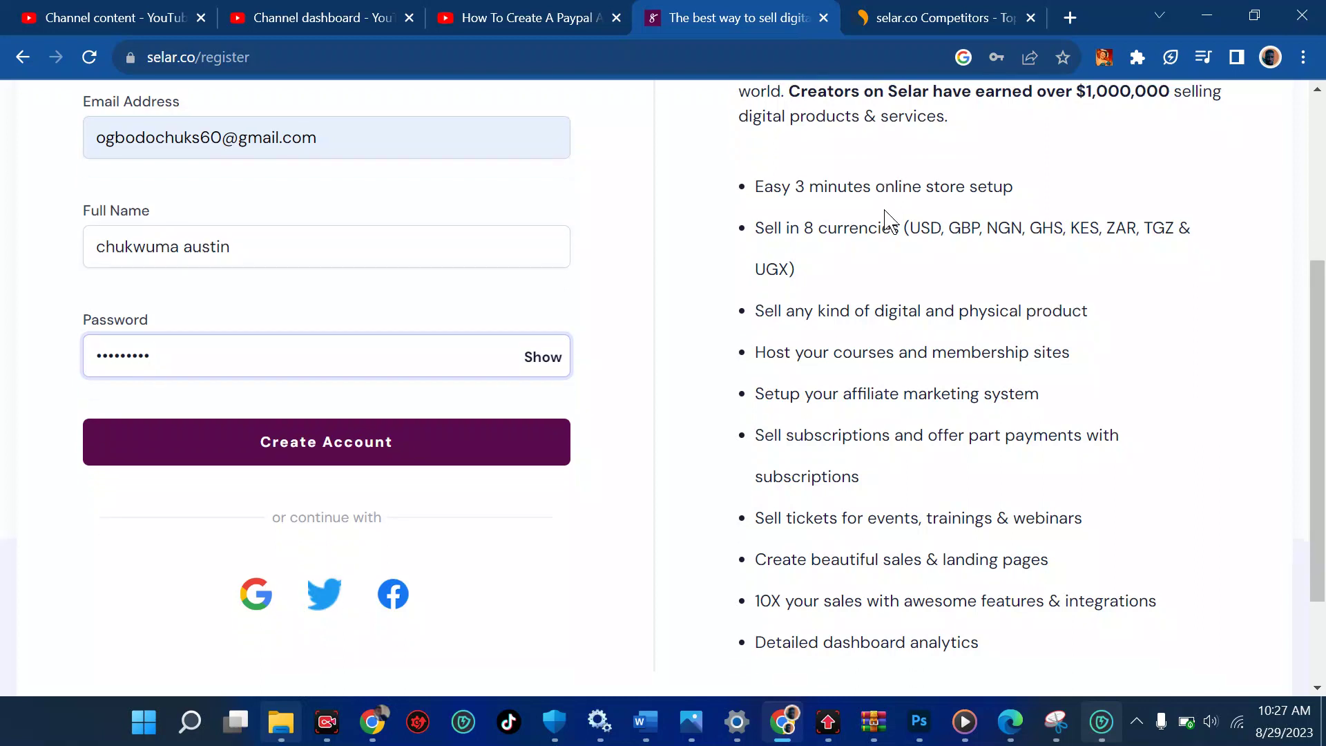
drag(941, 228, 921, 228)
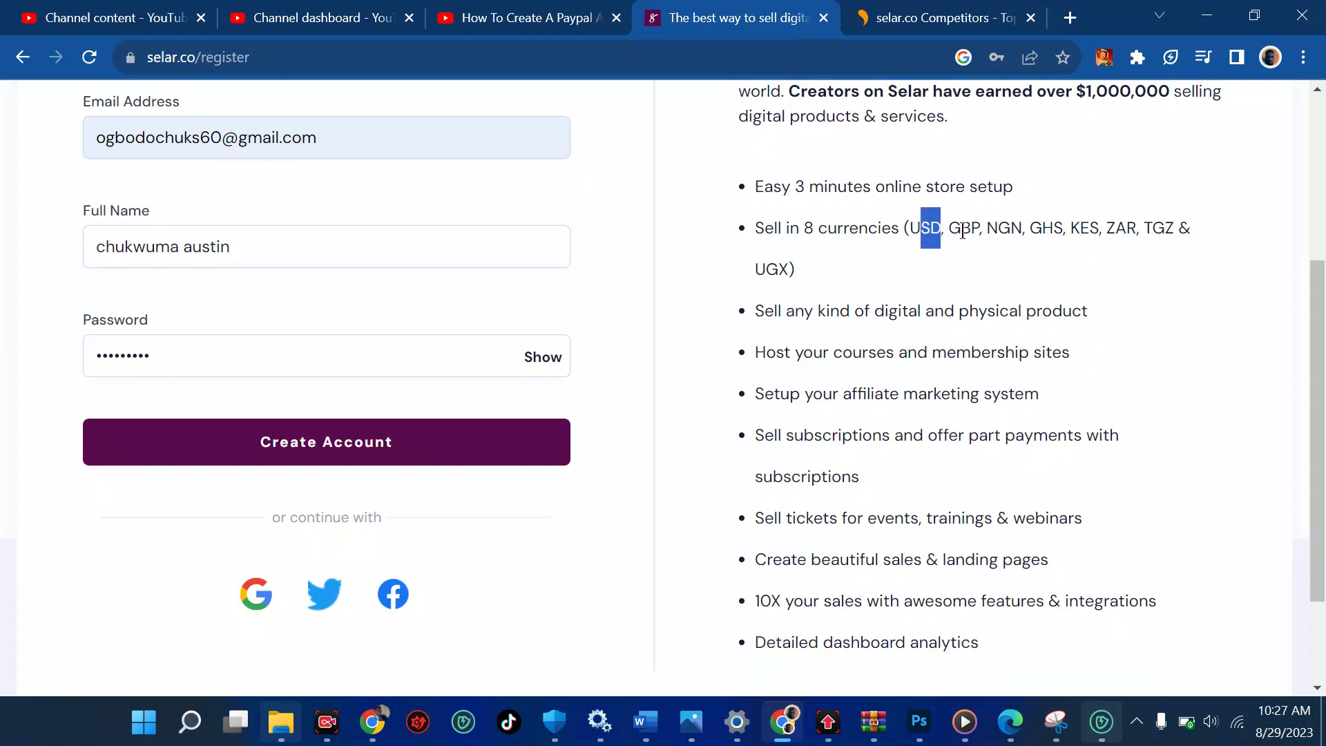
click(997, 233)
scroll(1167, 229, down, 1)
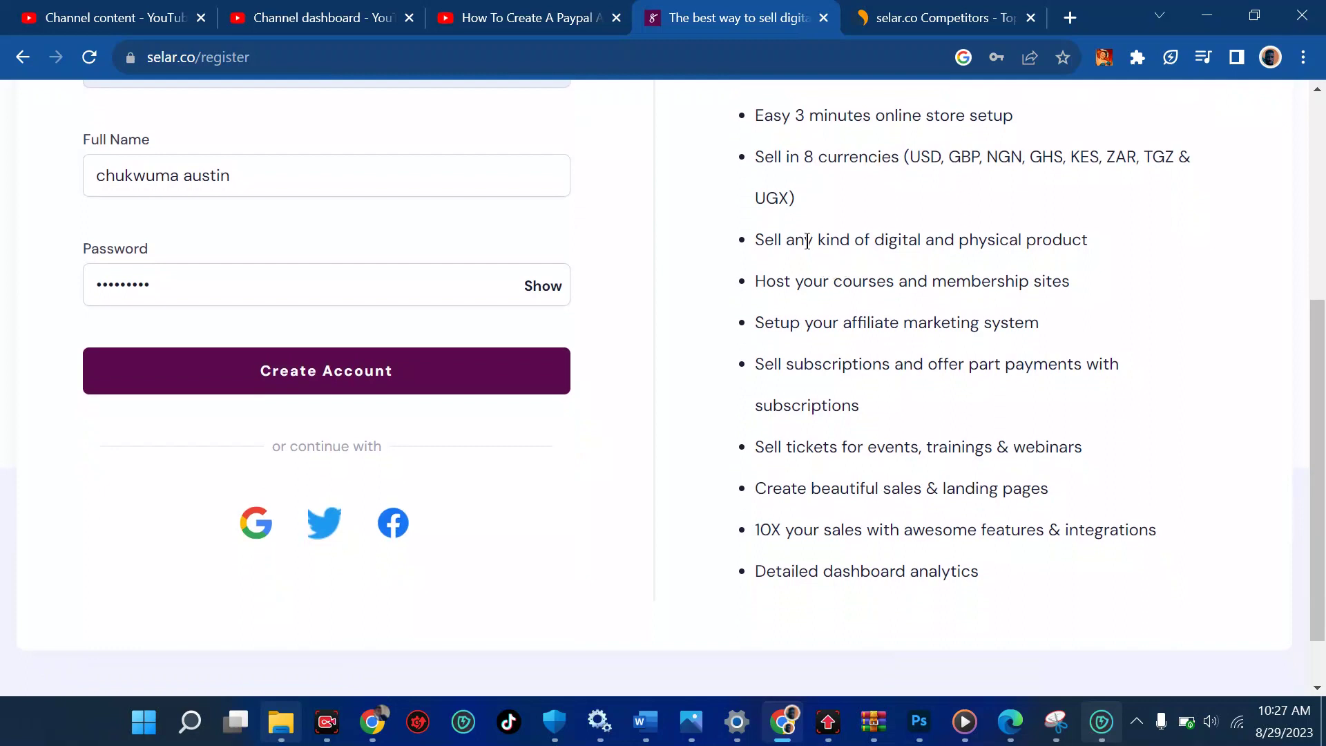
drag(807, 240, 1095, 263)
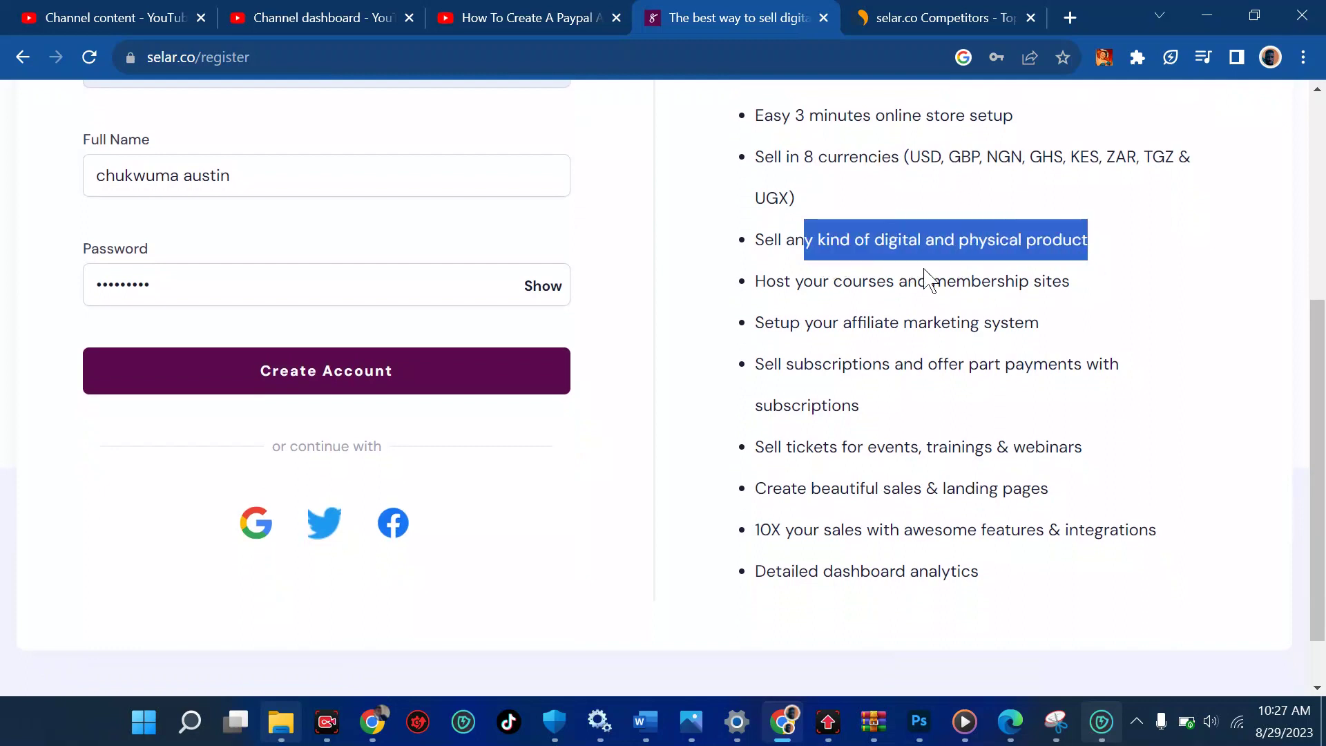
drag(898, 279, 1053, 290)
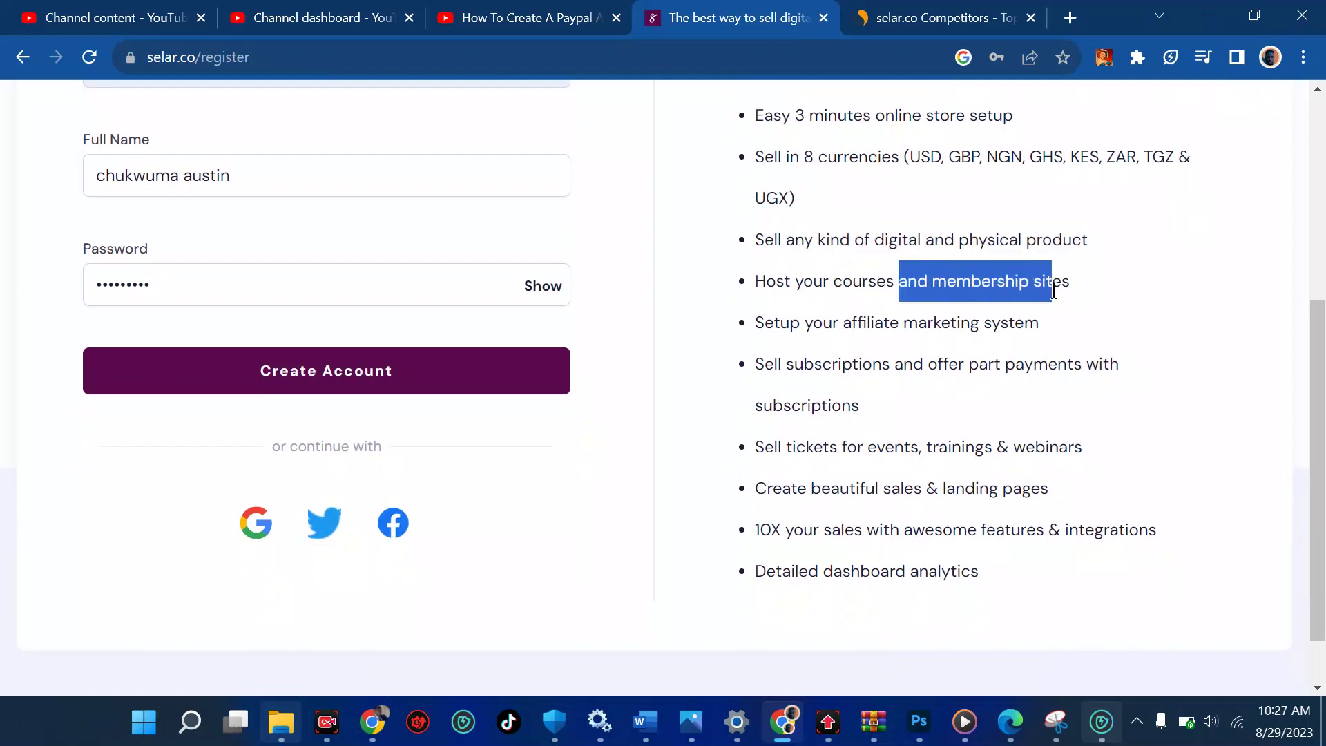
drag(992, 324, 893, 325)
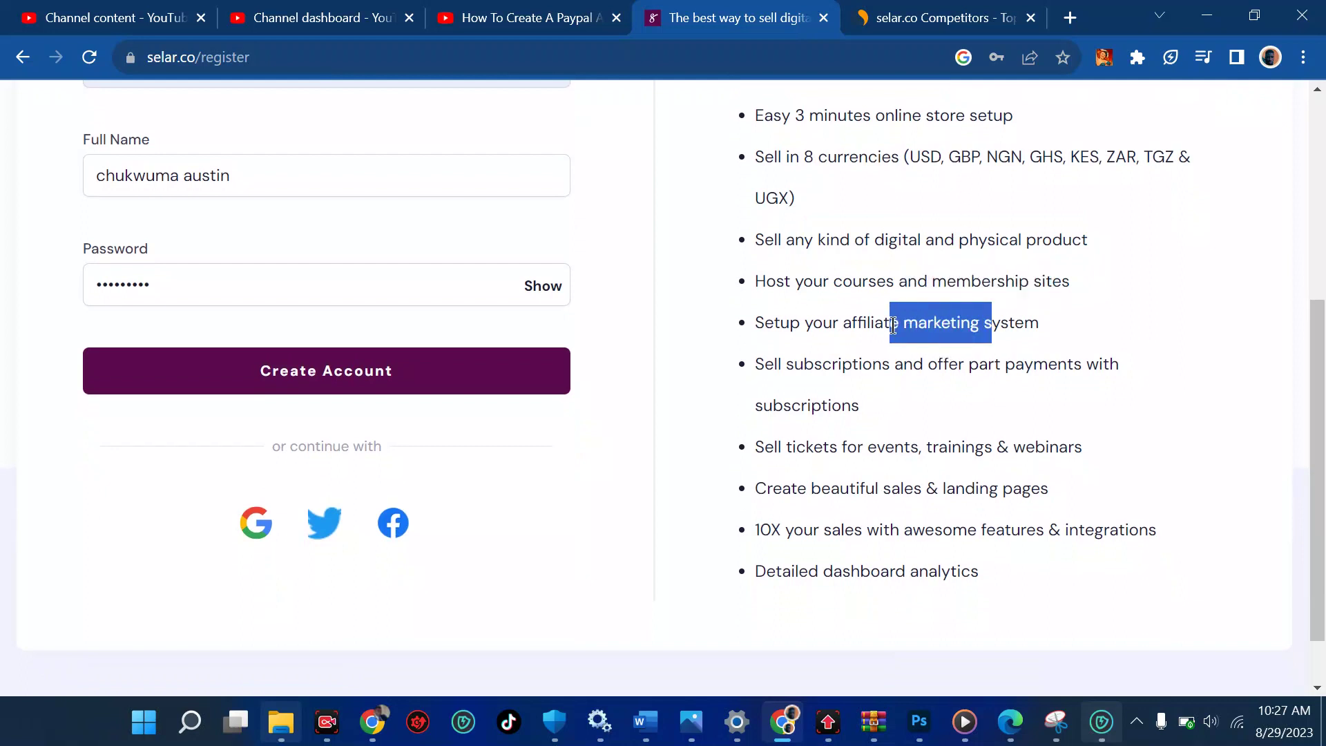
drag(852, 324, 917, 325)
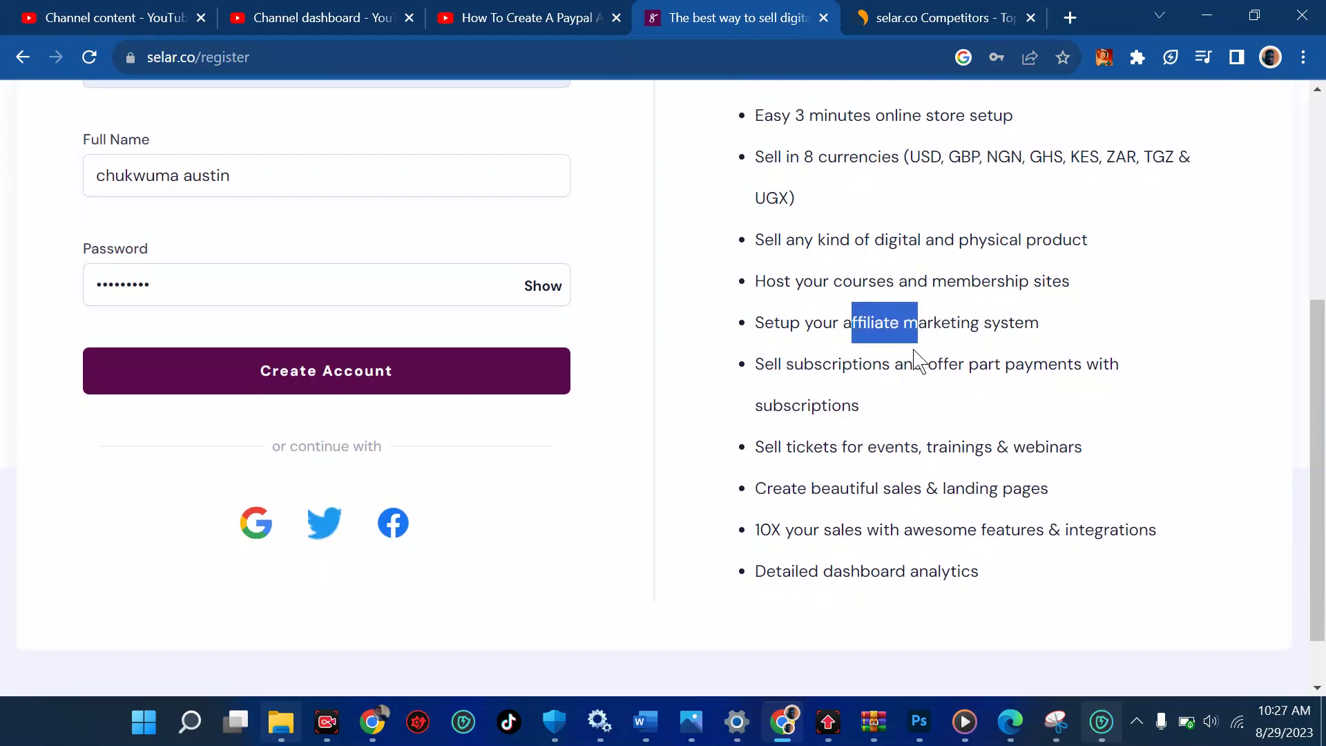
click(908, 399)
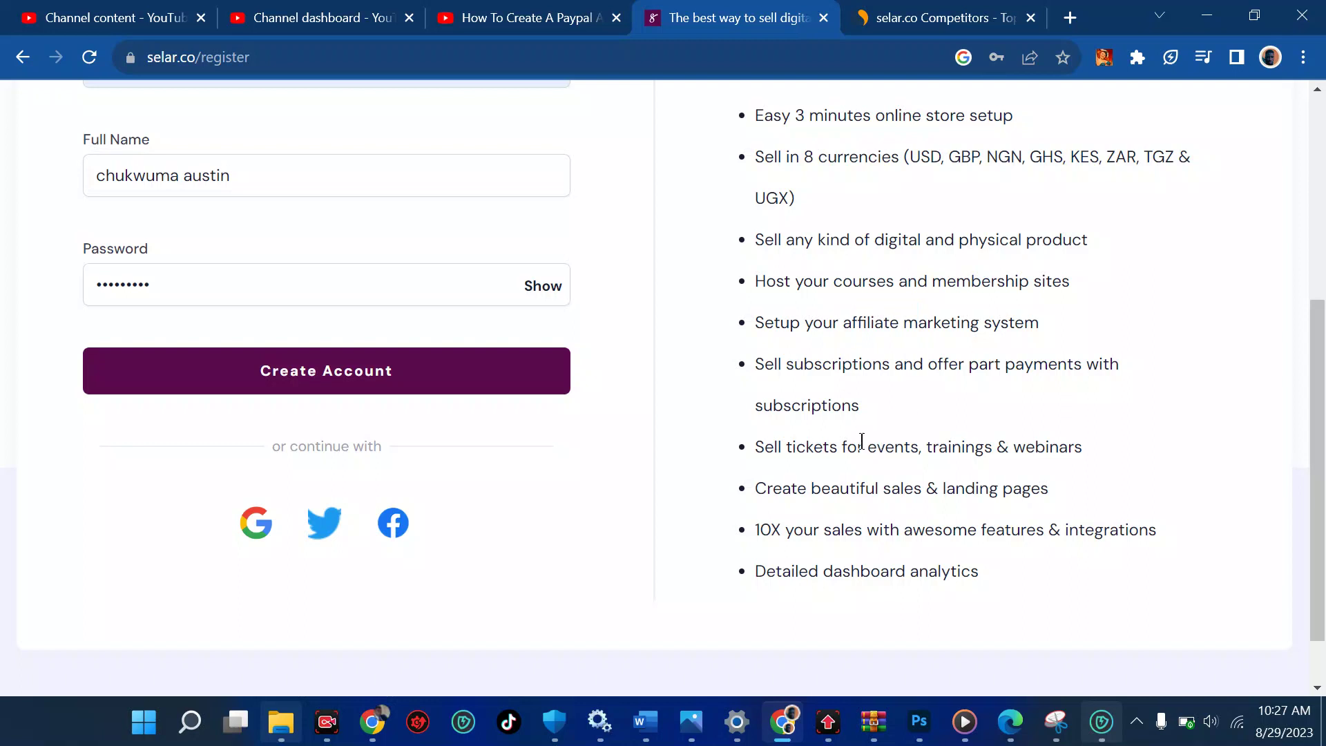
scroll(862, 441, down, 1)
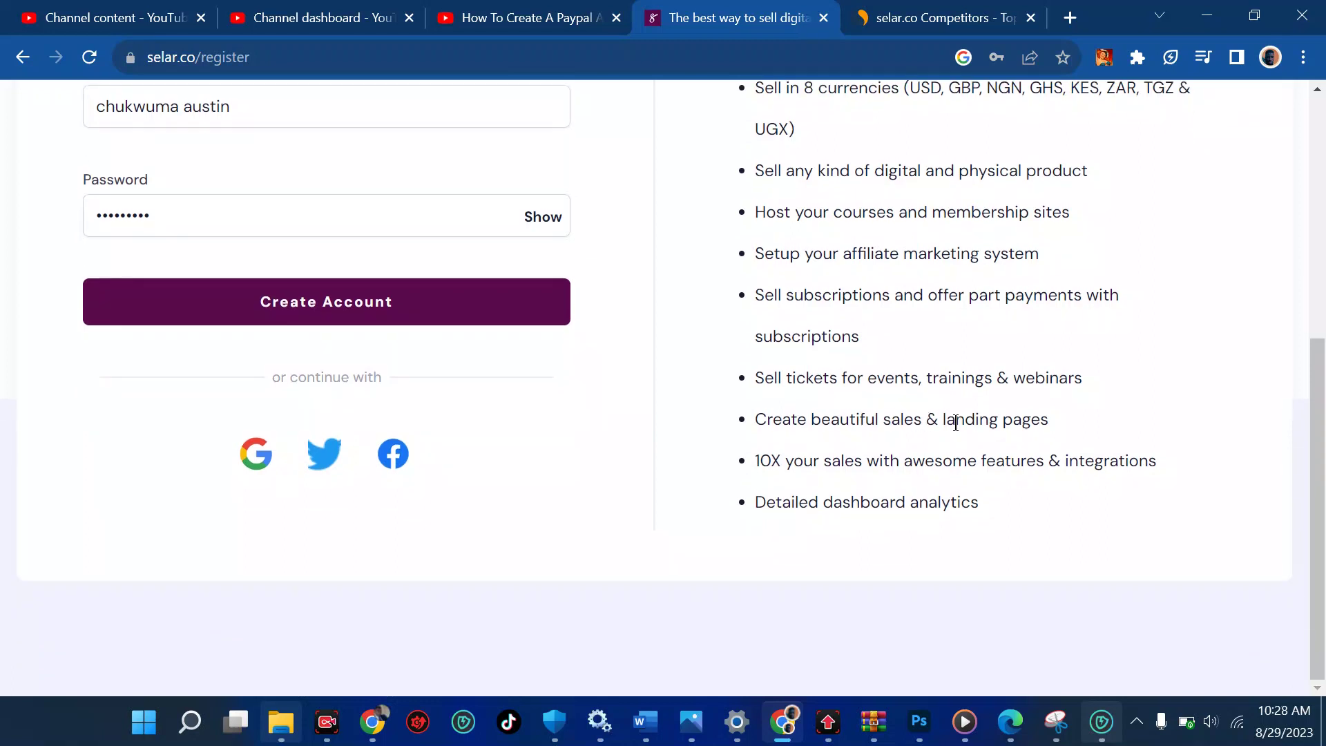
drag(956, 422, 1058, 434)
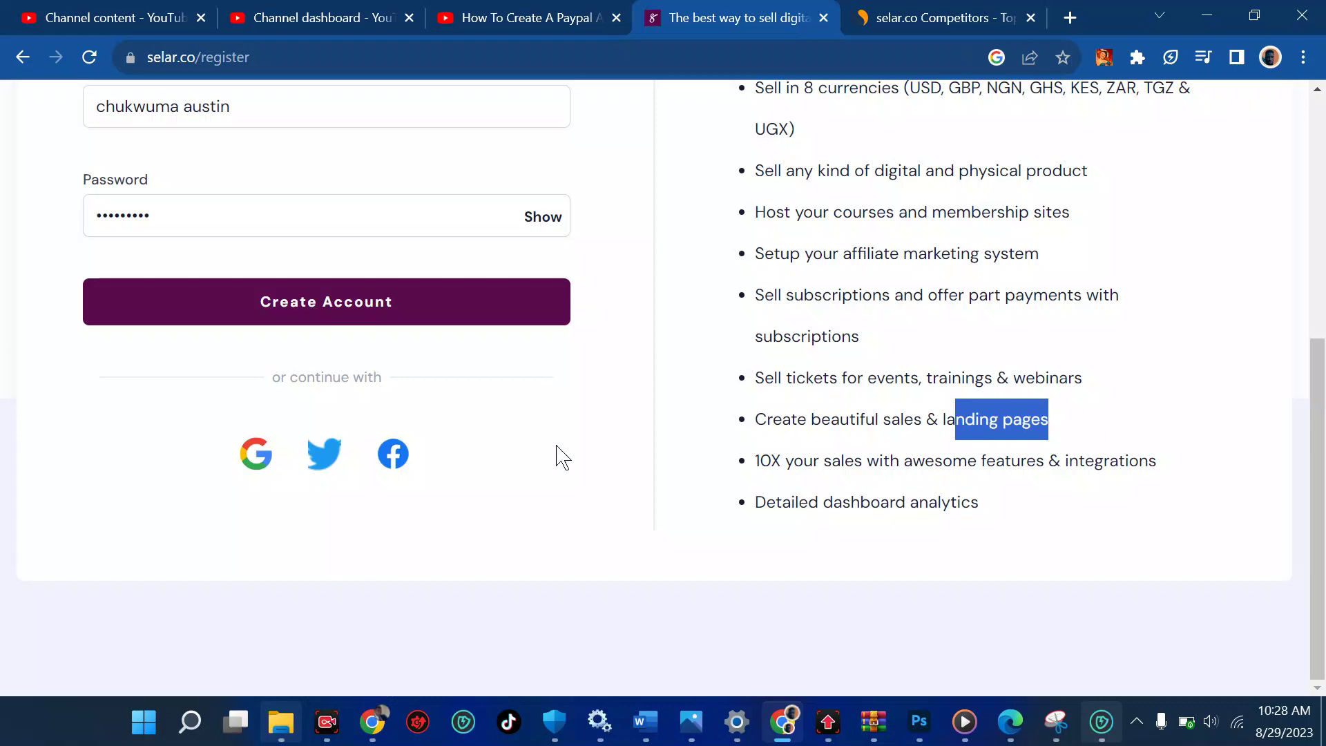
After the 'email already taken' error, change one email digit to 5 and resubmit
click(388, 317)
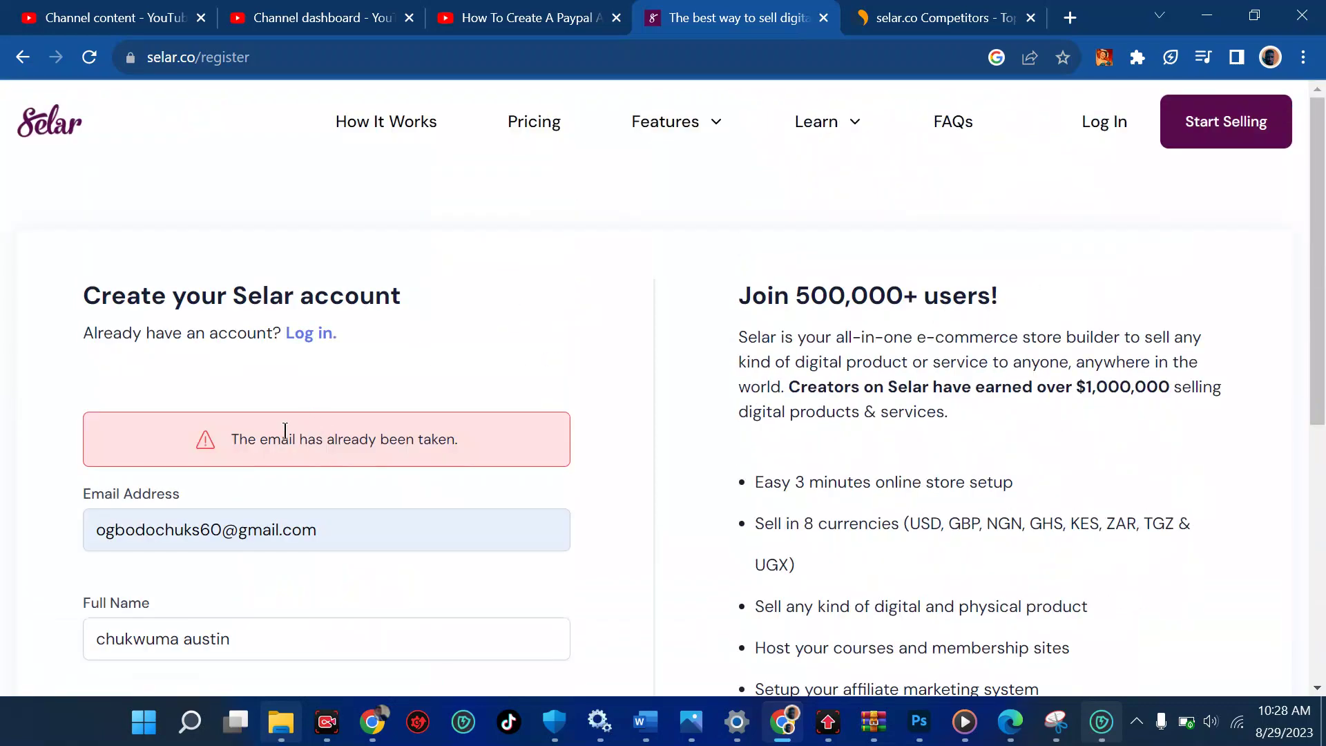
scroll(284, 433, down, 4)
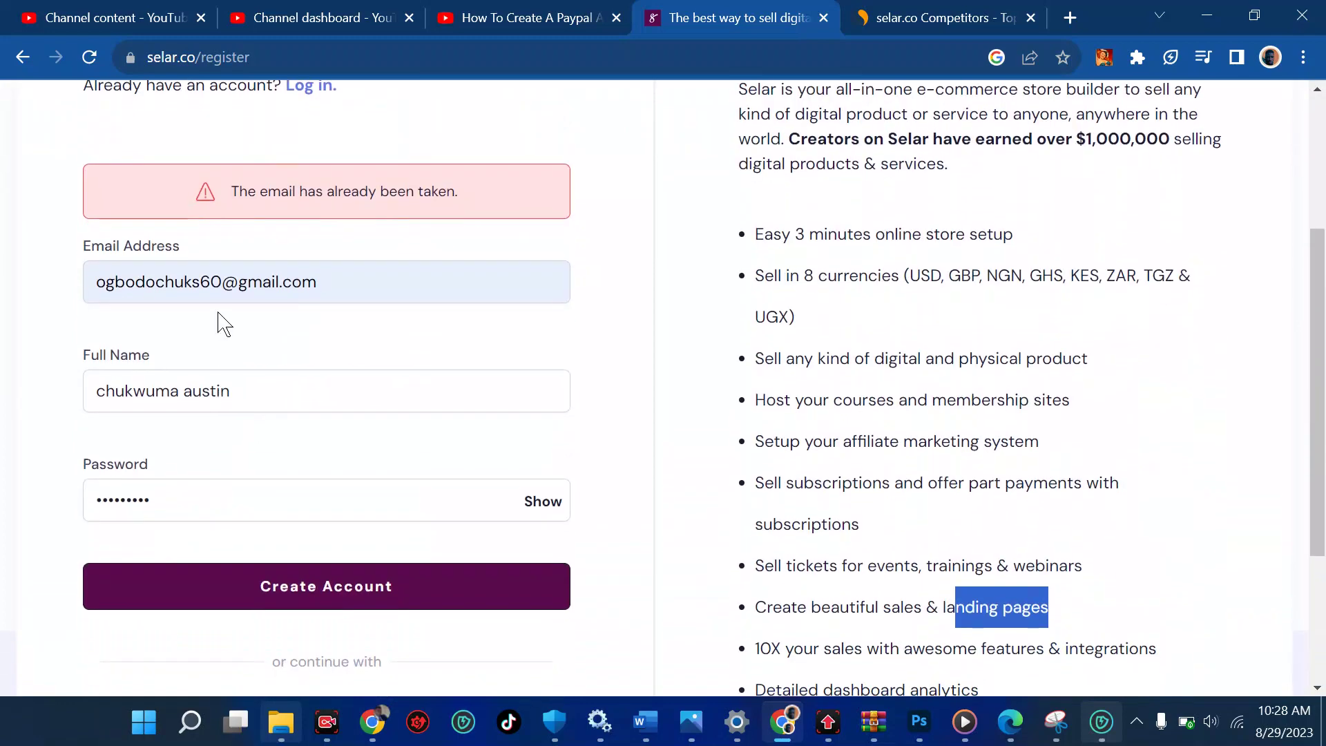
click(212, 276)
key(BackSpace)
text(5)
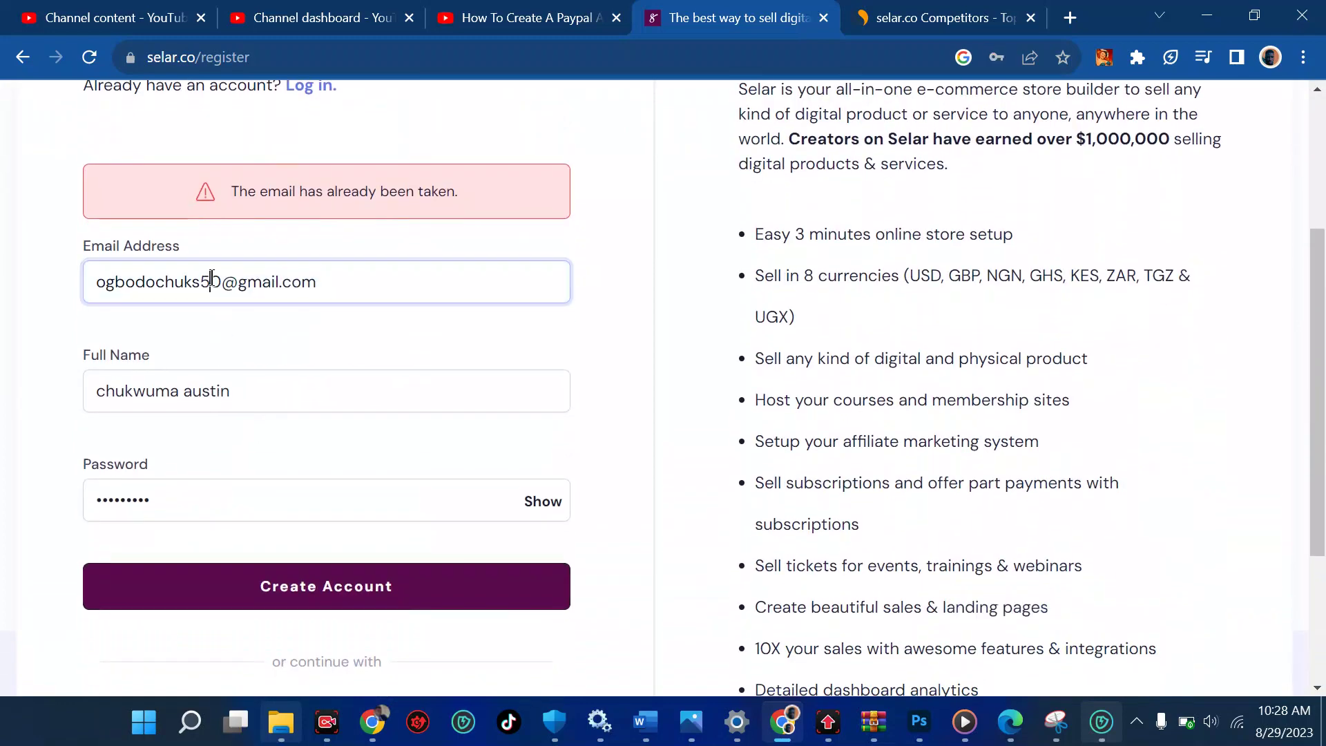
click(237, 602)
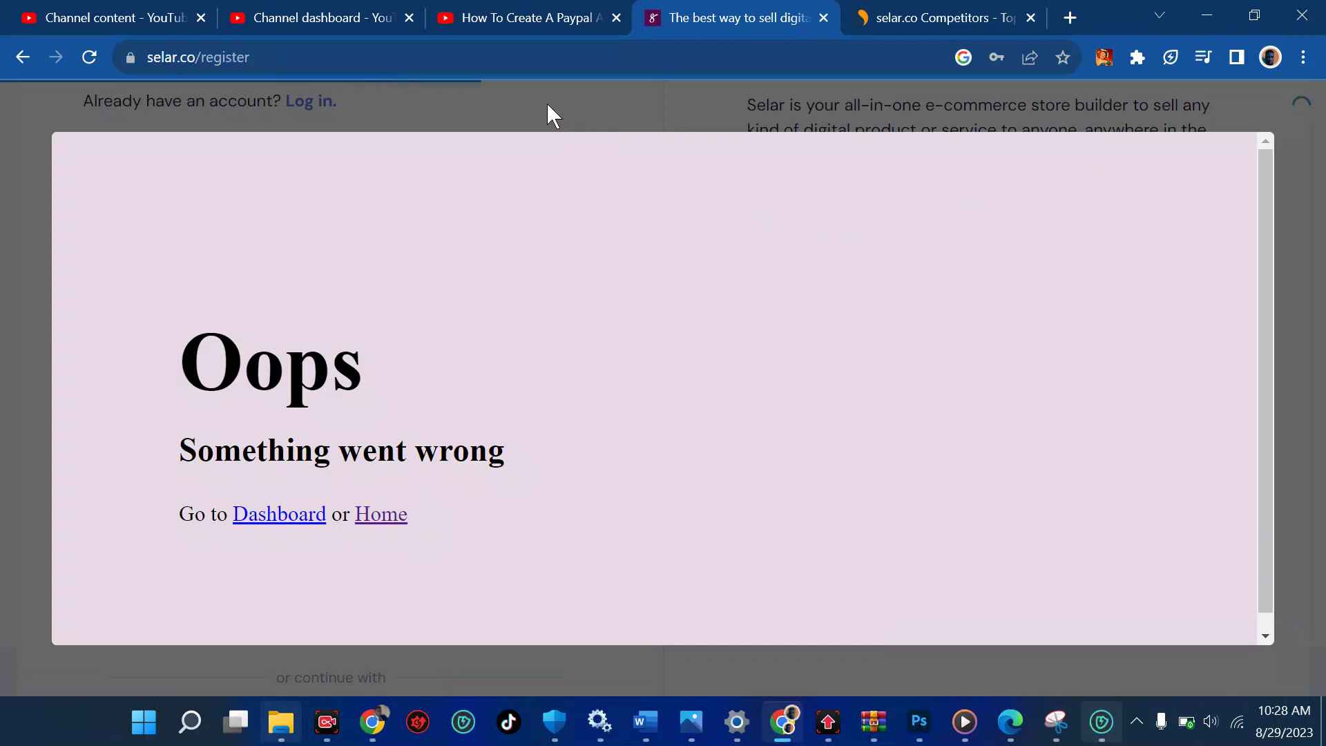
scroll(967, 499, down, 1)
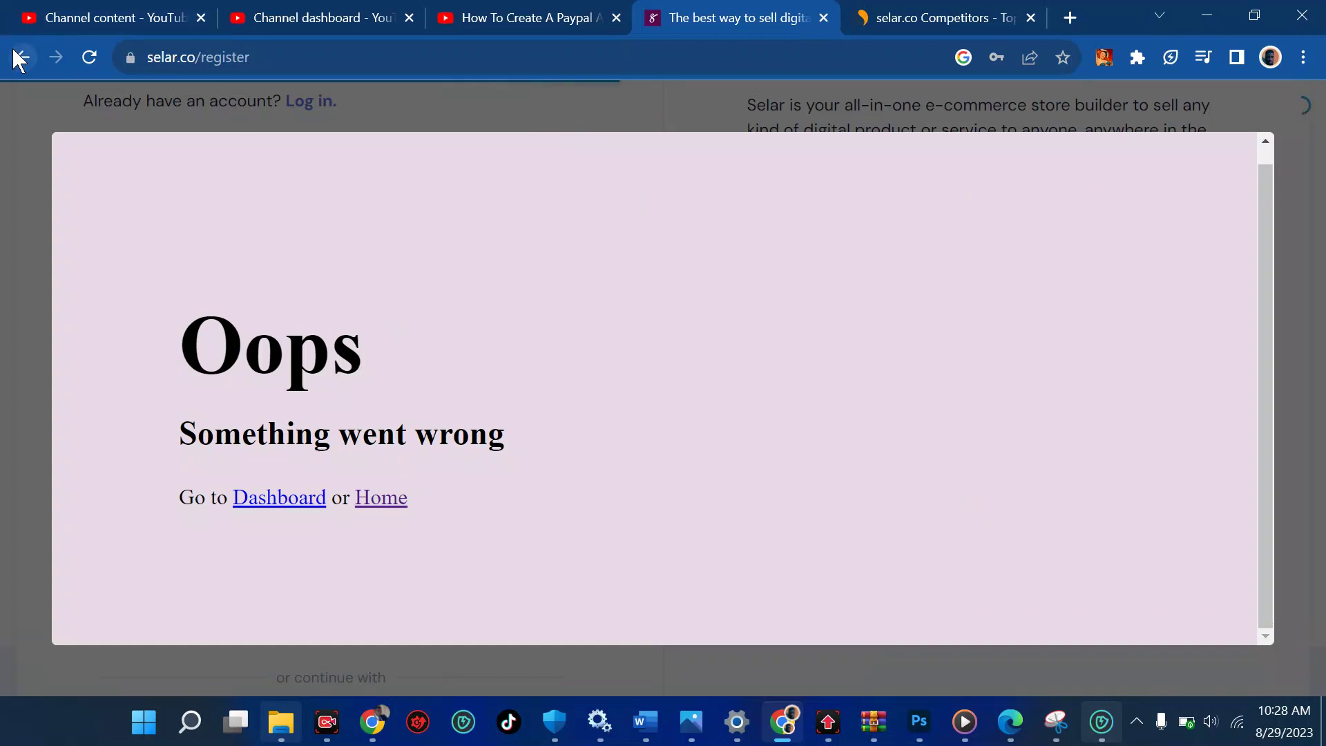
Leave the error page for the register form and sign up with a Google account
click(309, 510)
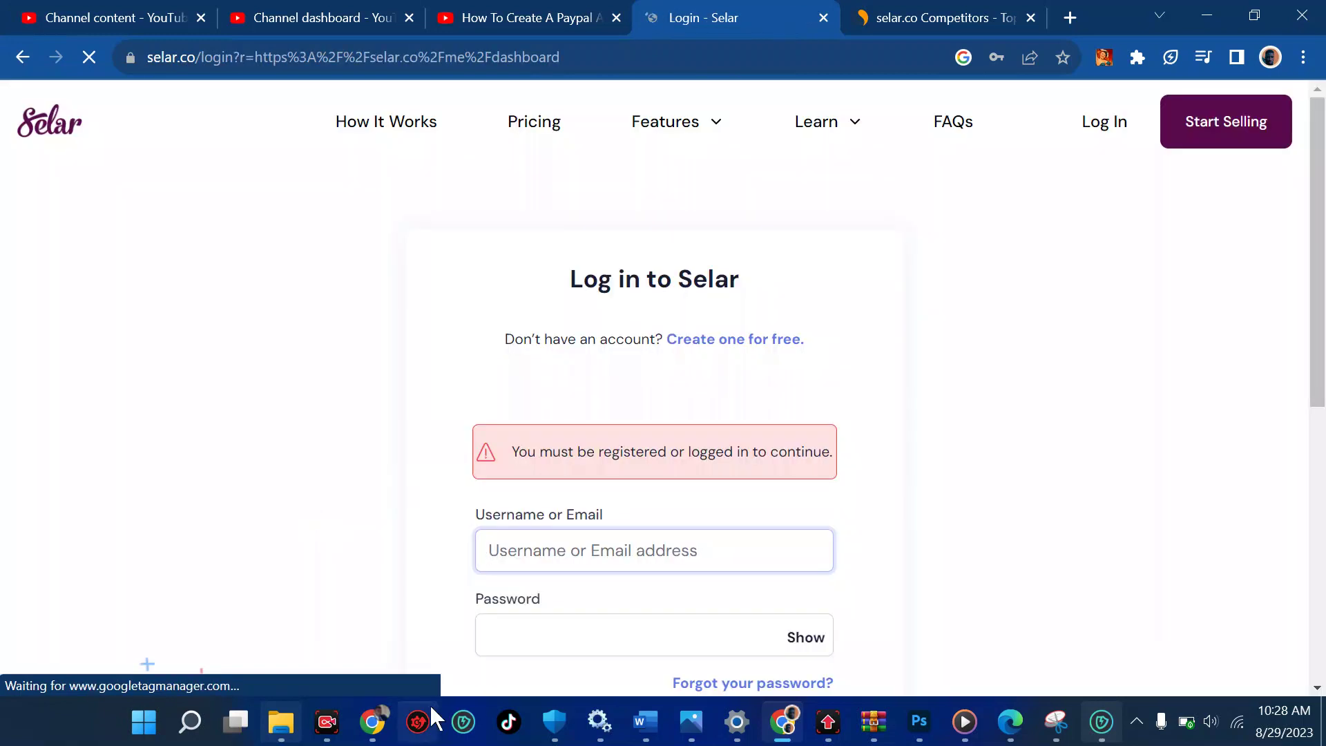
scroll(574, 596, down, 1)
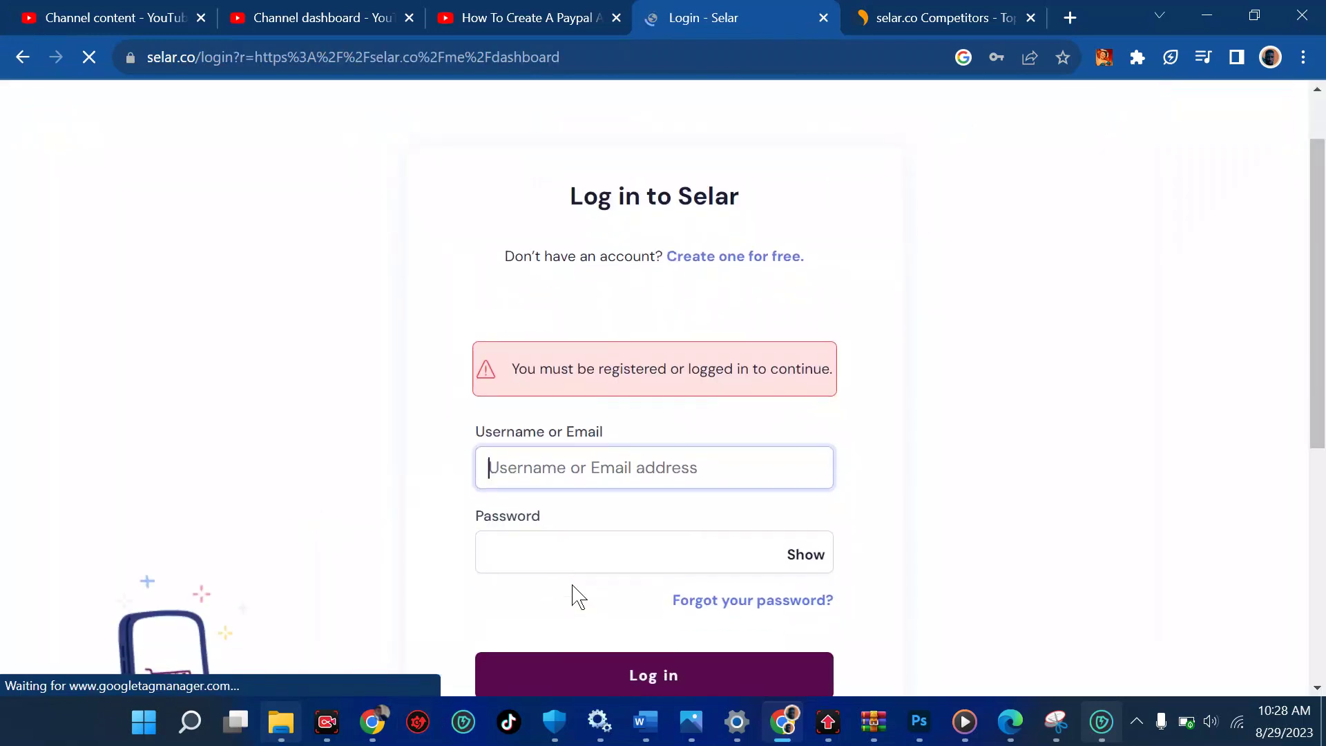
click(765, 260)
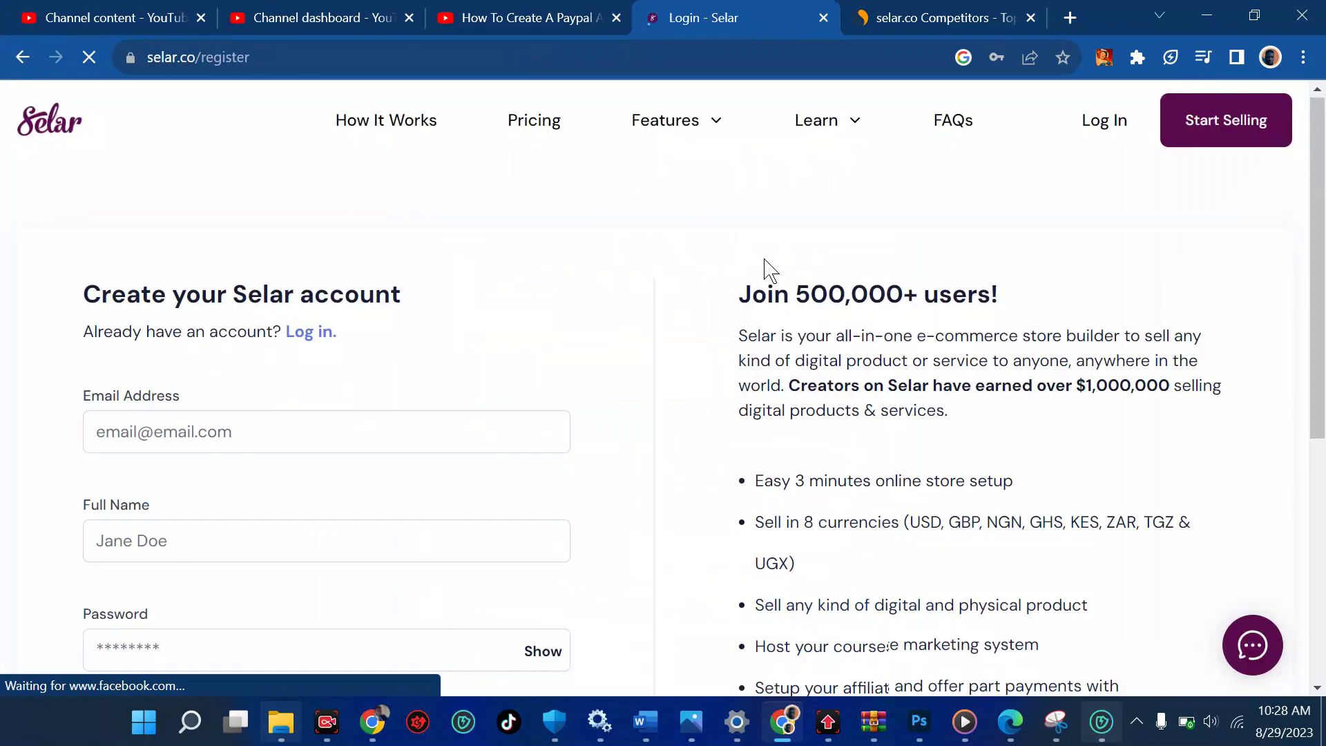
scroll(580, 373, down, 5)
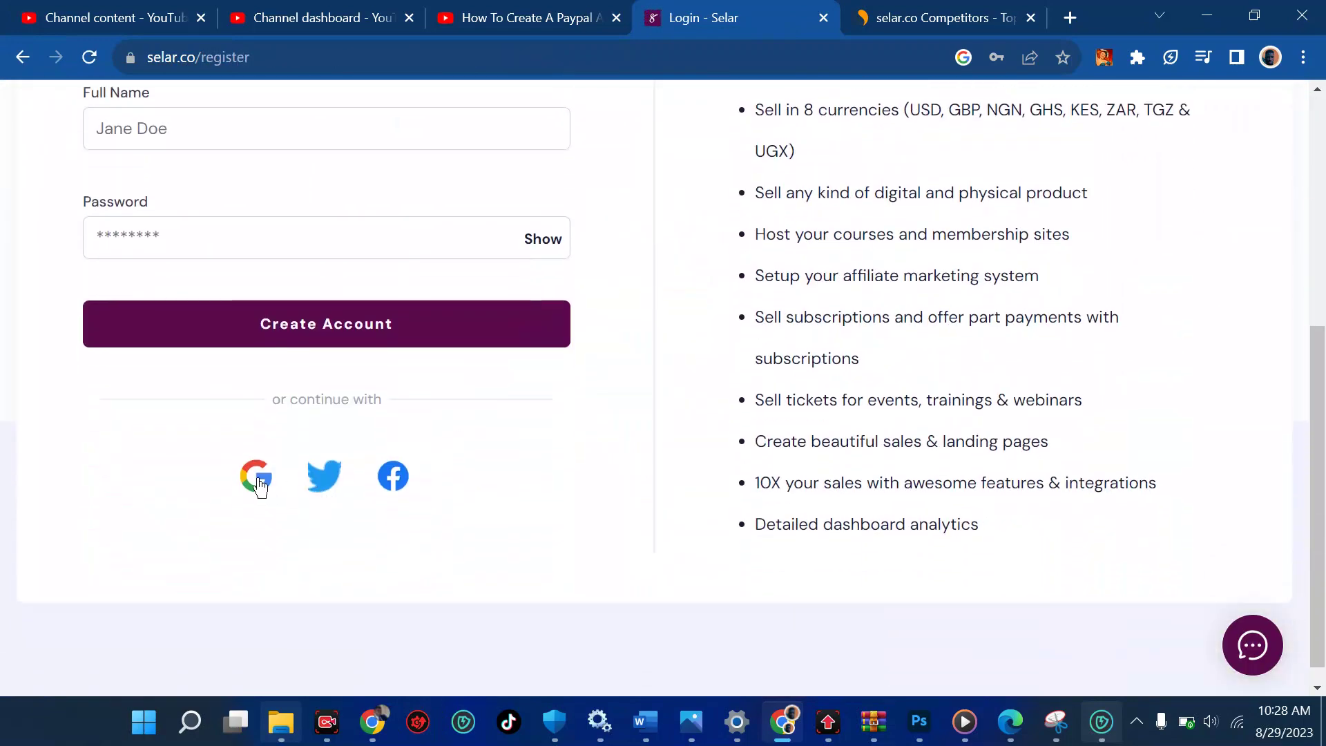
click(258, 486)
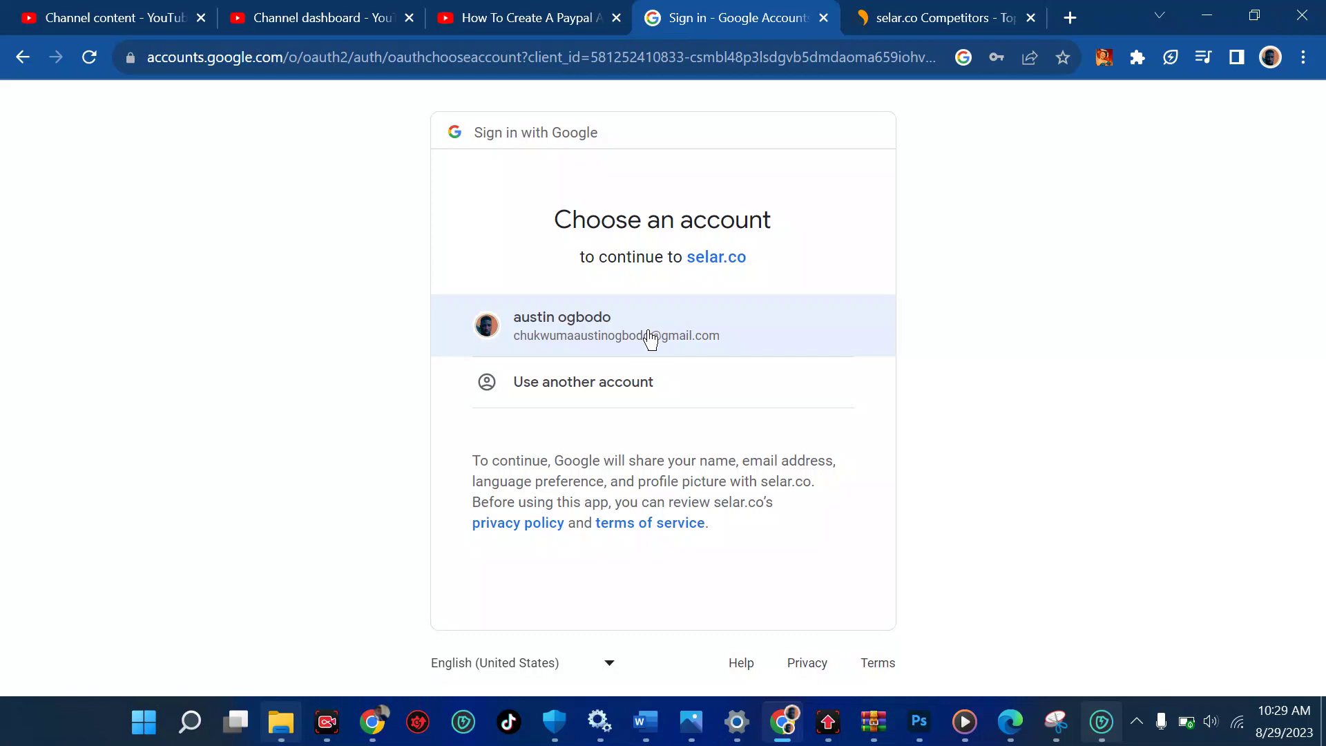
click(650, 338)
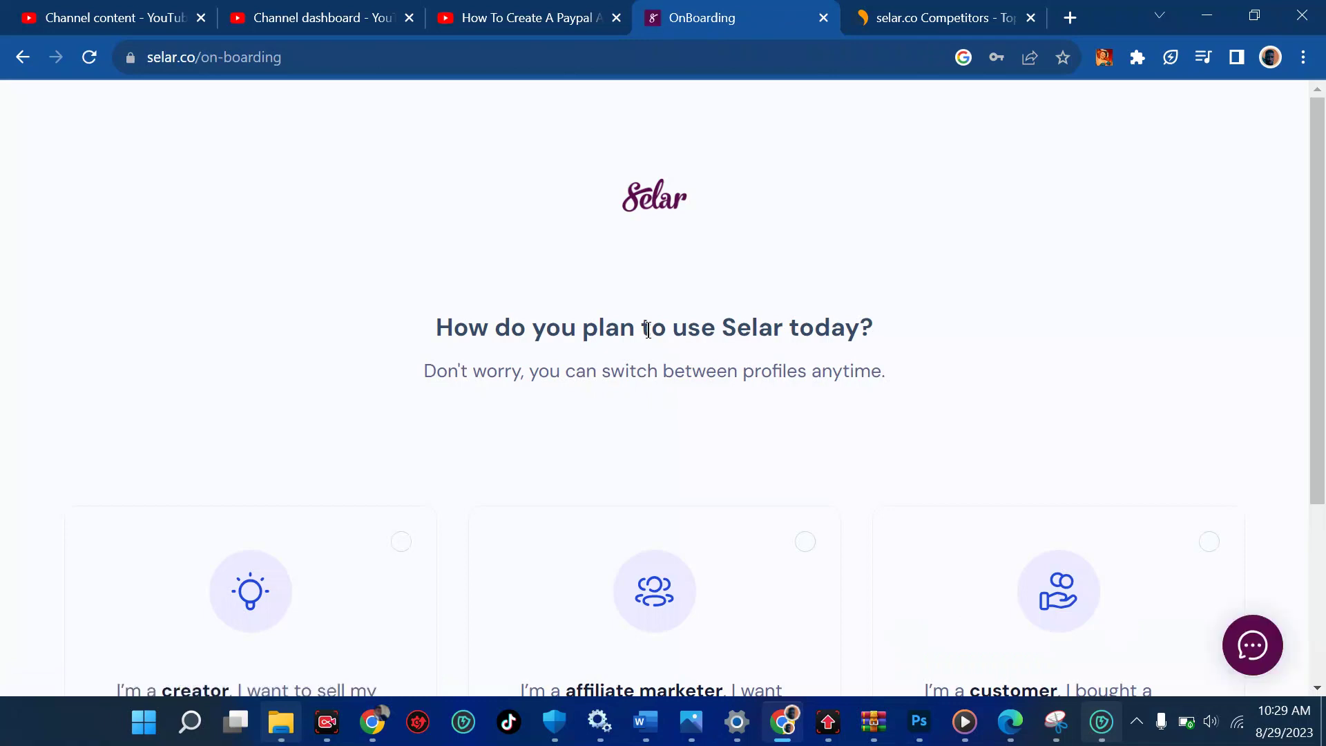
Review the onboarding options, select 'I'm a creator' and continue as a creator
scroll(647, 329, down, 2)
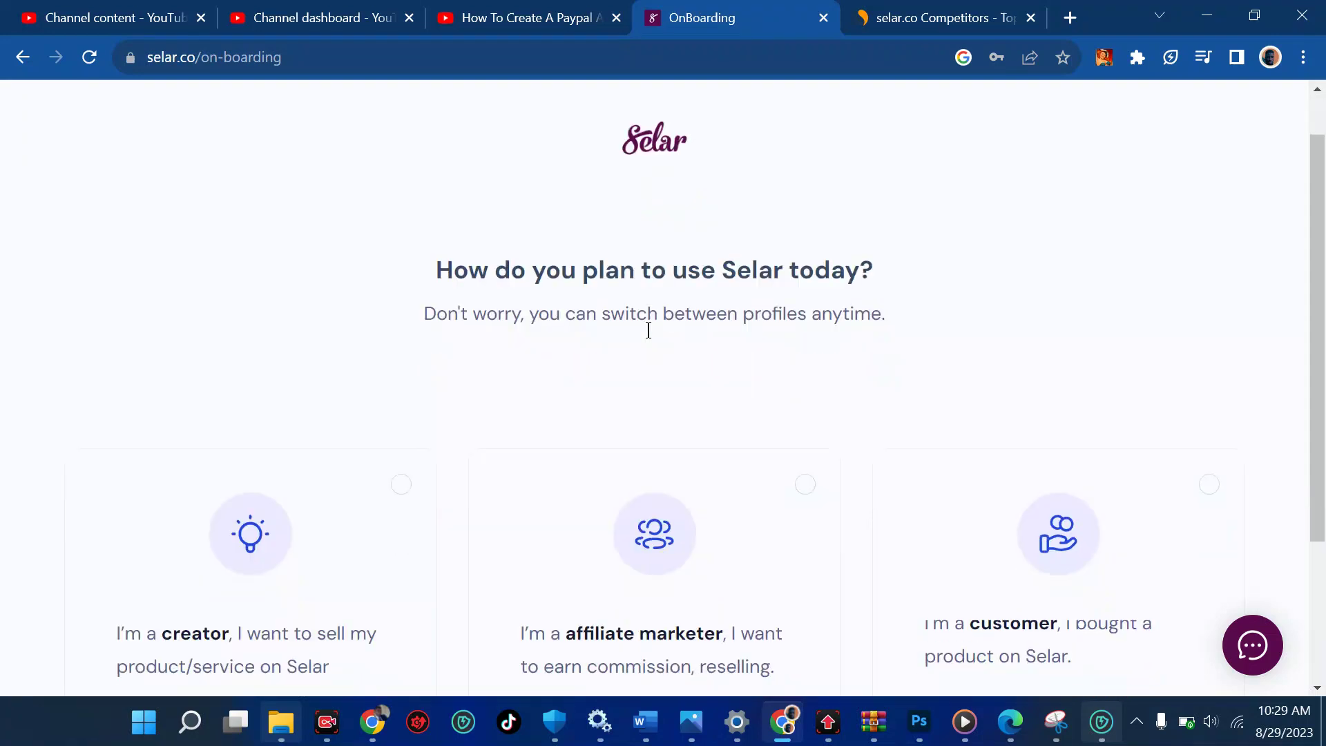
scroll(808, 302, down, 2)
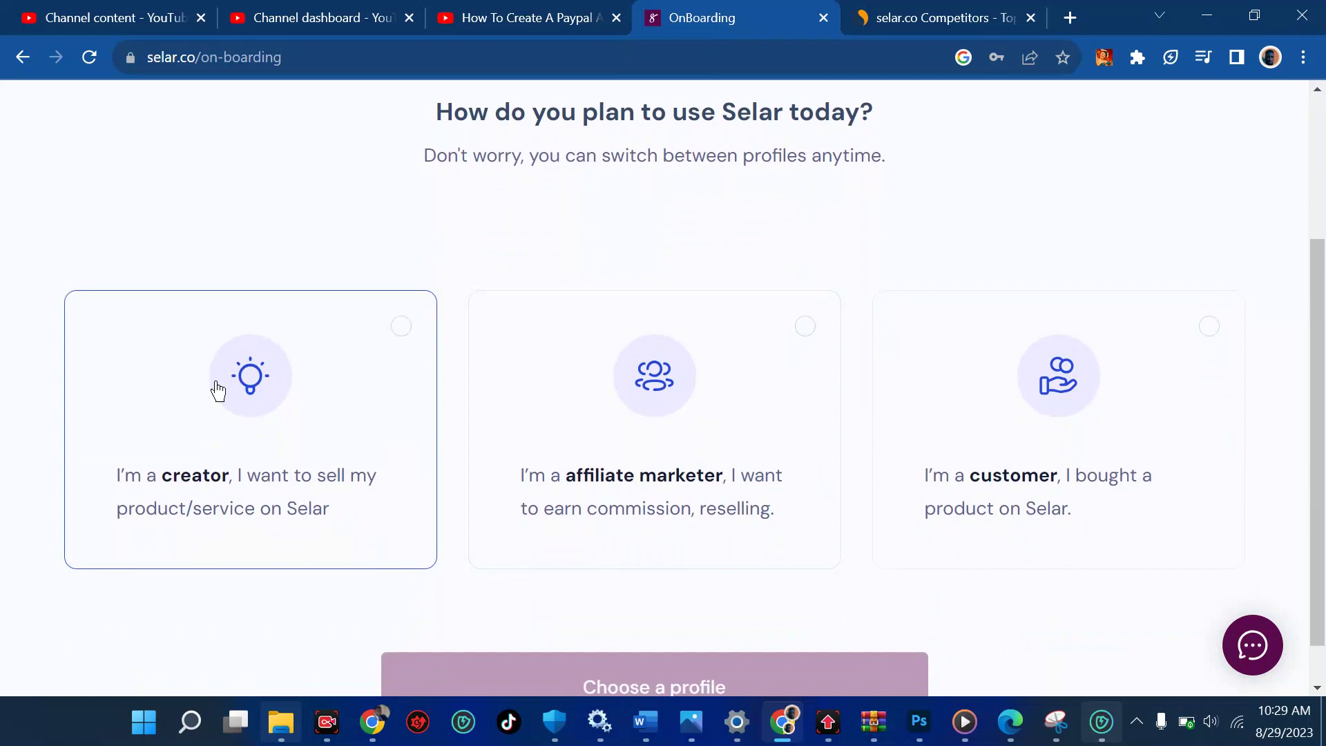
scroll(218, 391, down, 1)
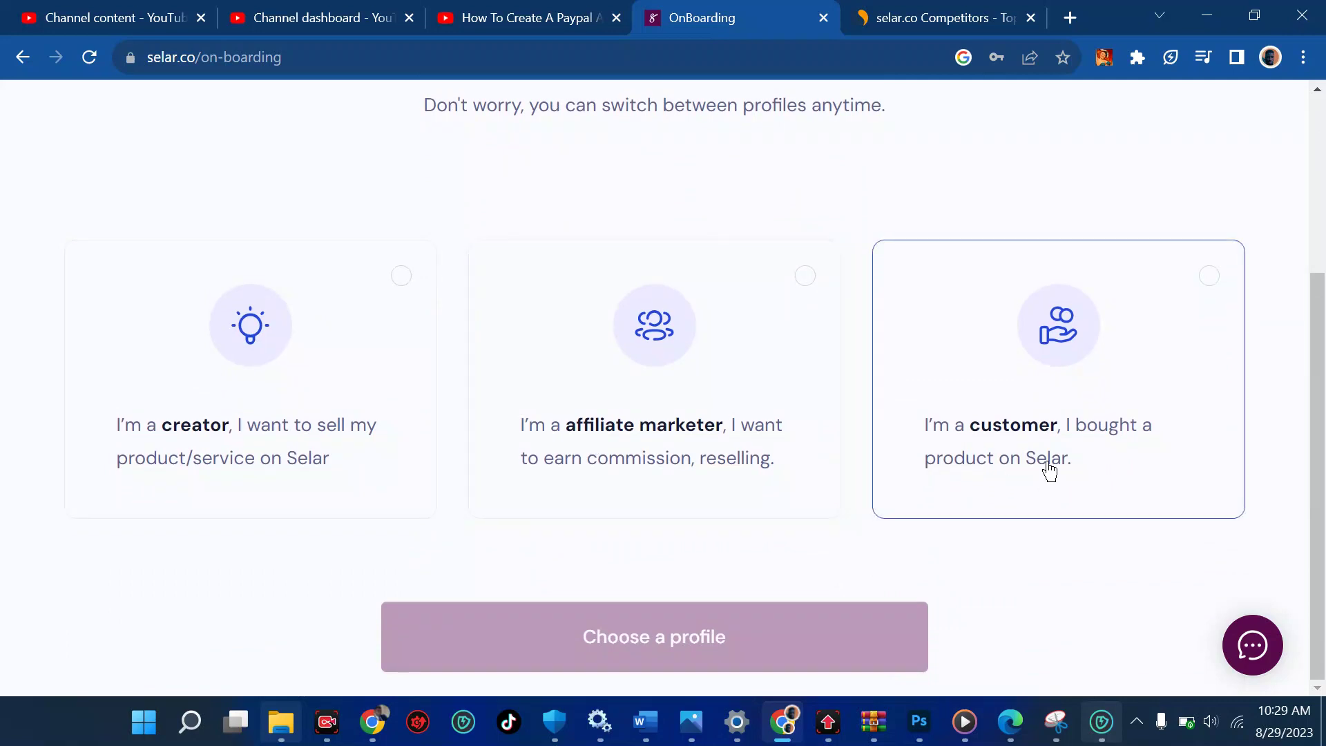
scroll(856, 373, up, 1)
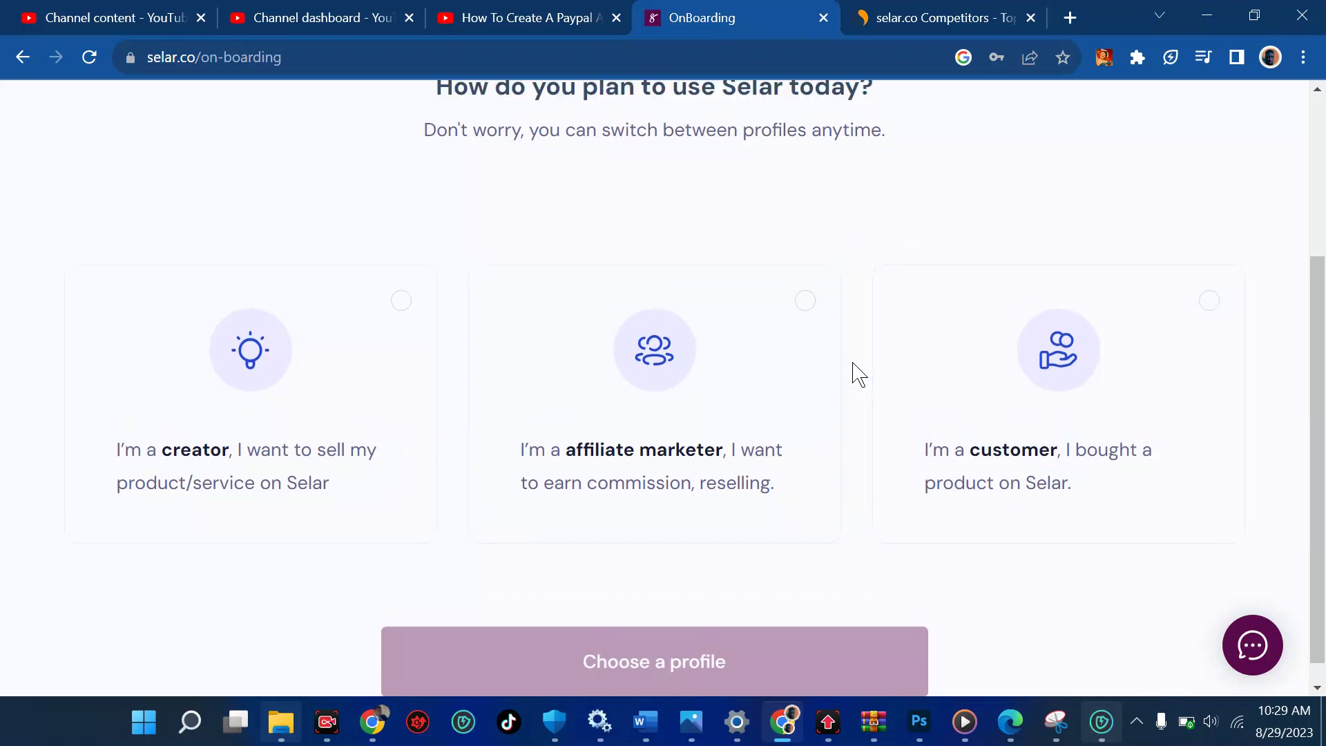
scroll(857, 373, down, 1)
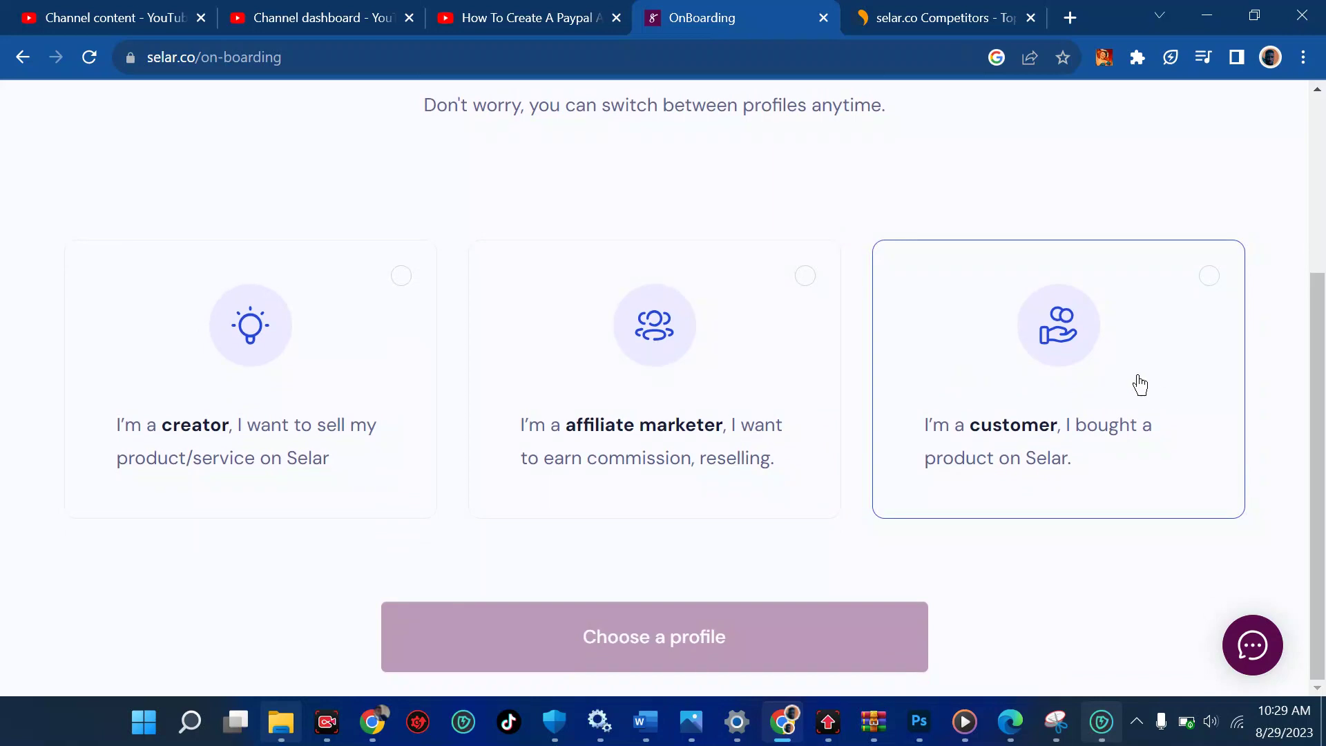
click(292, 407)
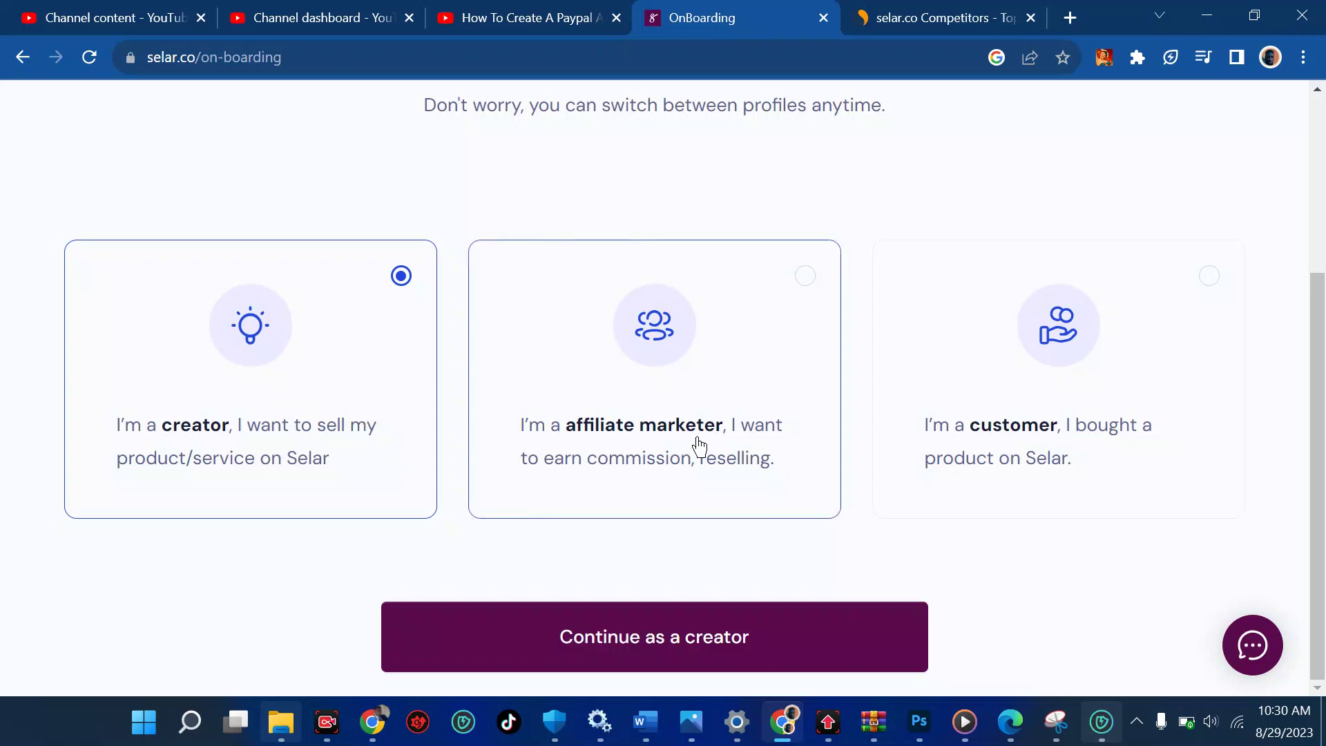
click(684, 648)
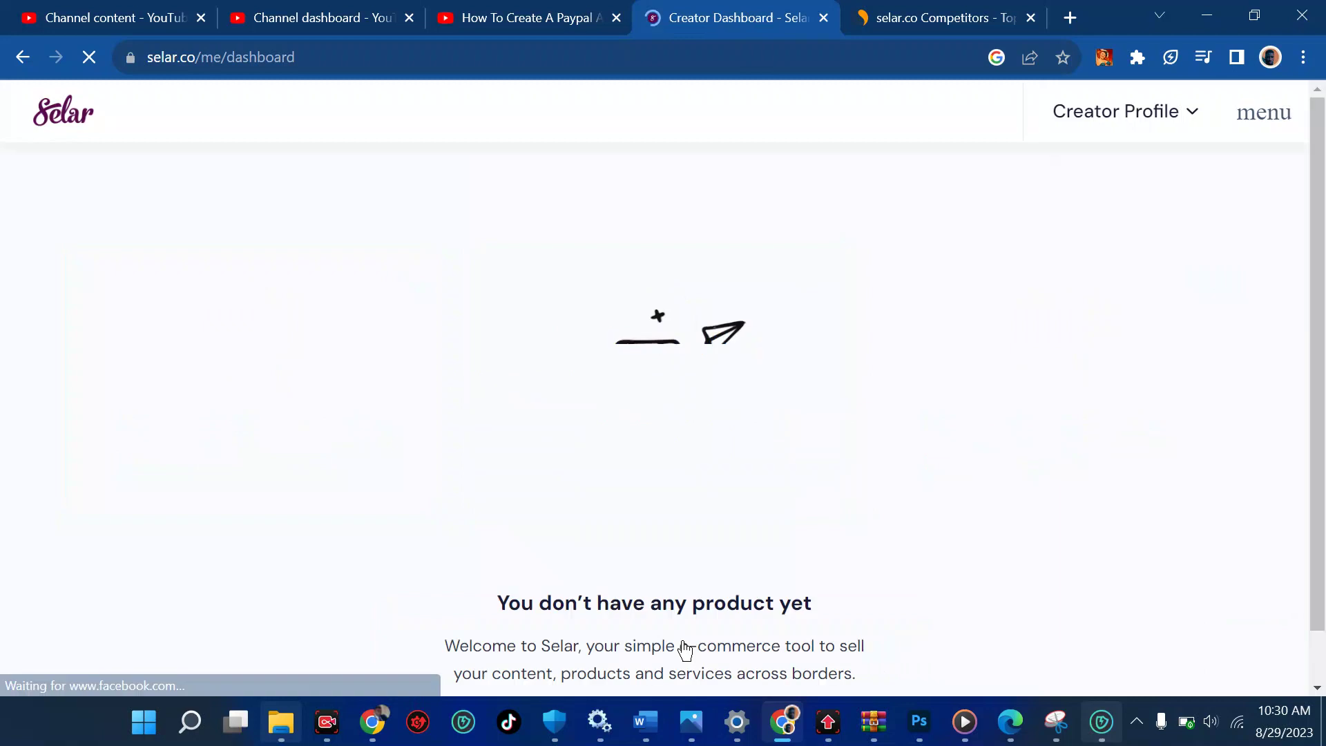
Look over the empty creator dashboard and open the Creator Profile dropdown
scroll(684, 648, down, 1)
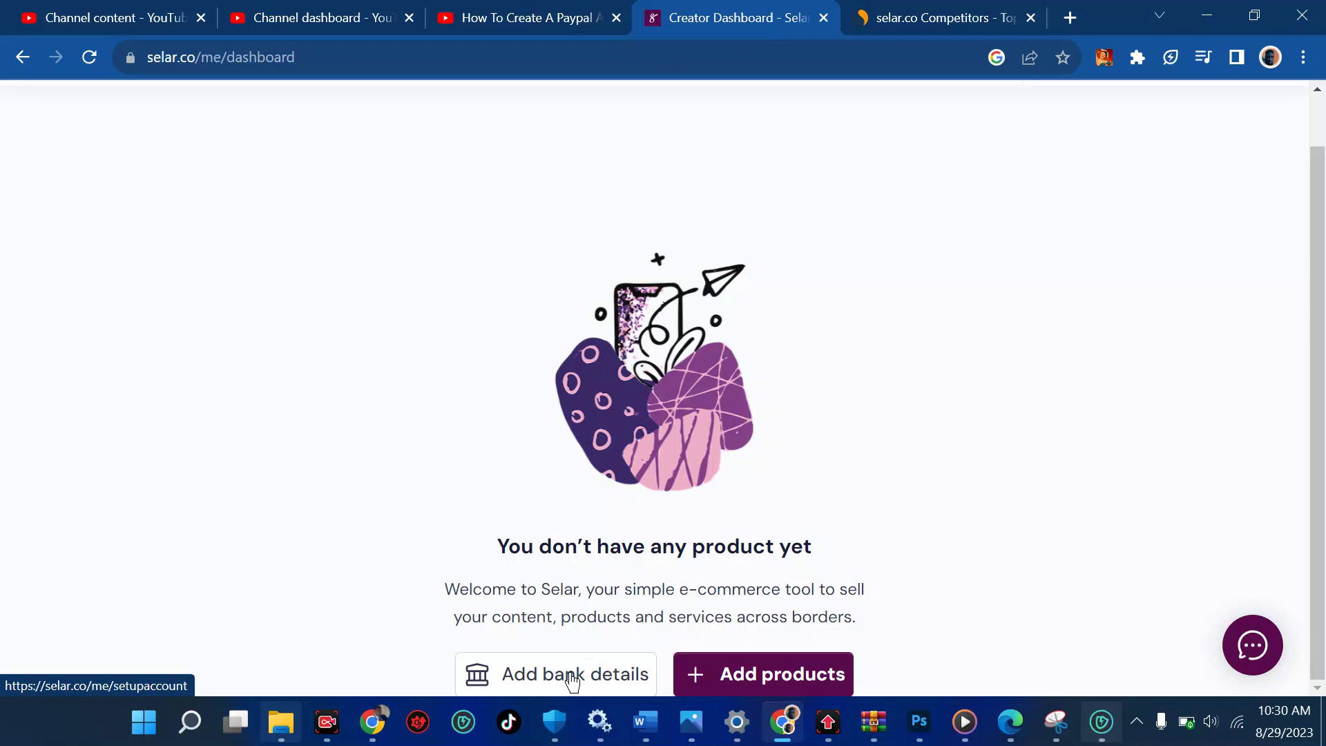
scroll(572, 680, up, 1)
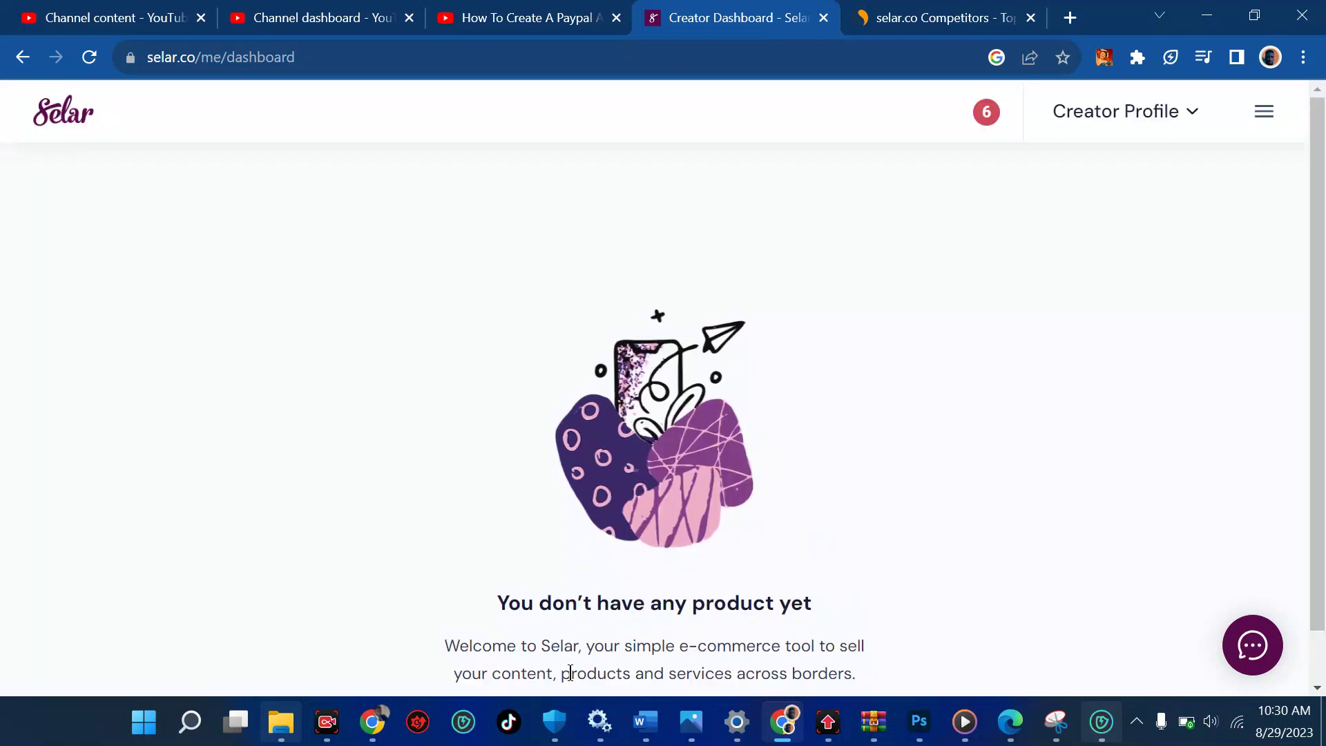
click(1154, 132)
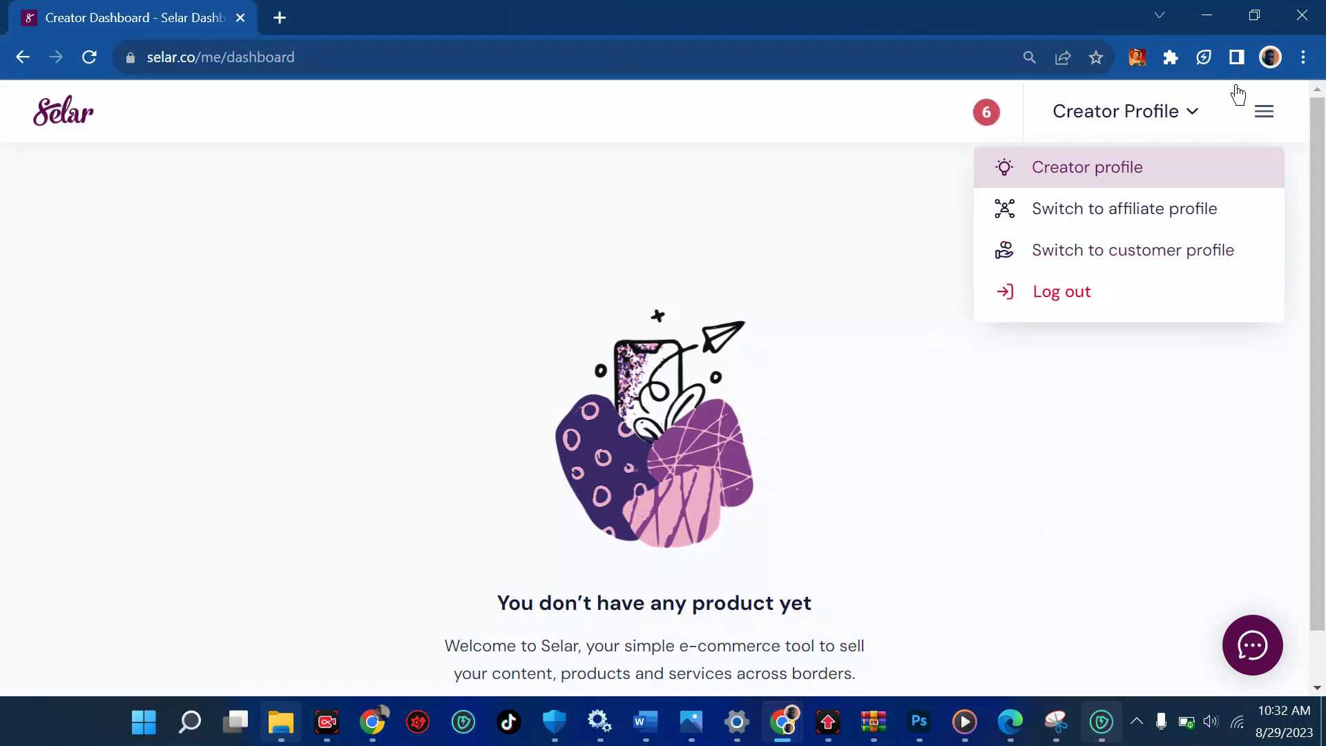
Narrow the browser to phone width to view Selar's navigation menu, then maximize it again
click(1254, 15)
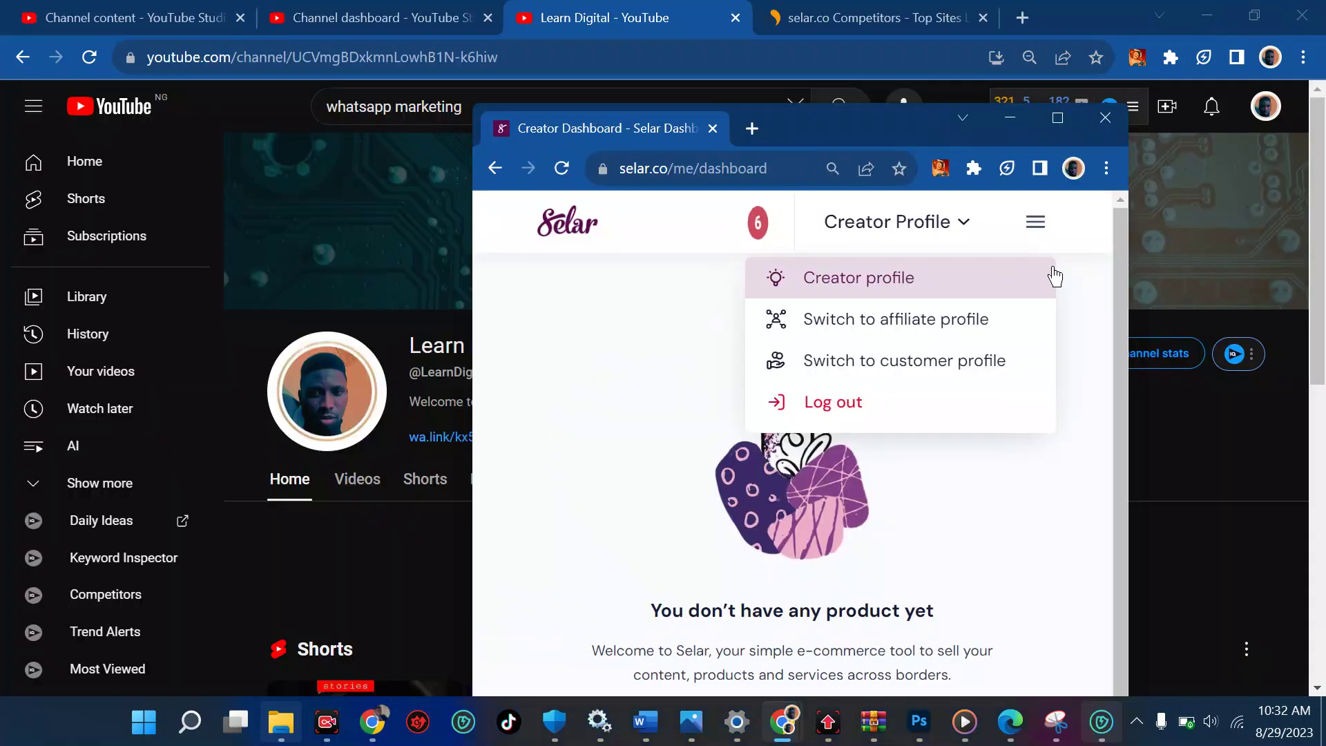
drag(1131, 295, 990, 295)
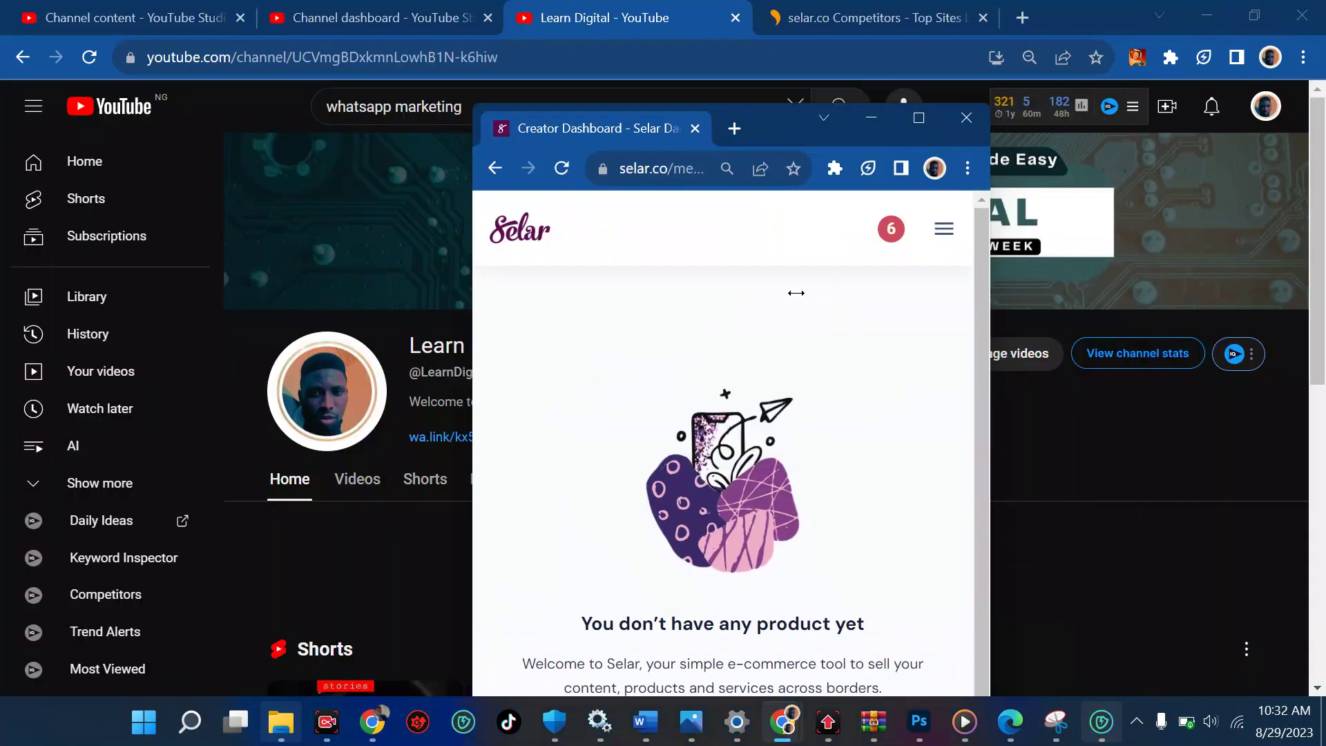
click(944, 232)
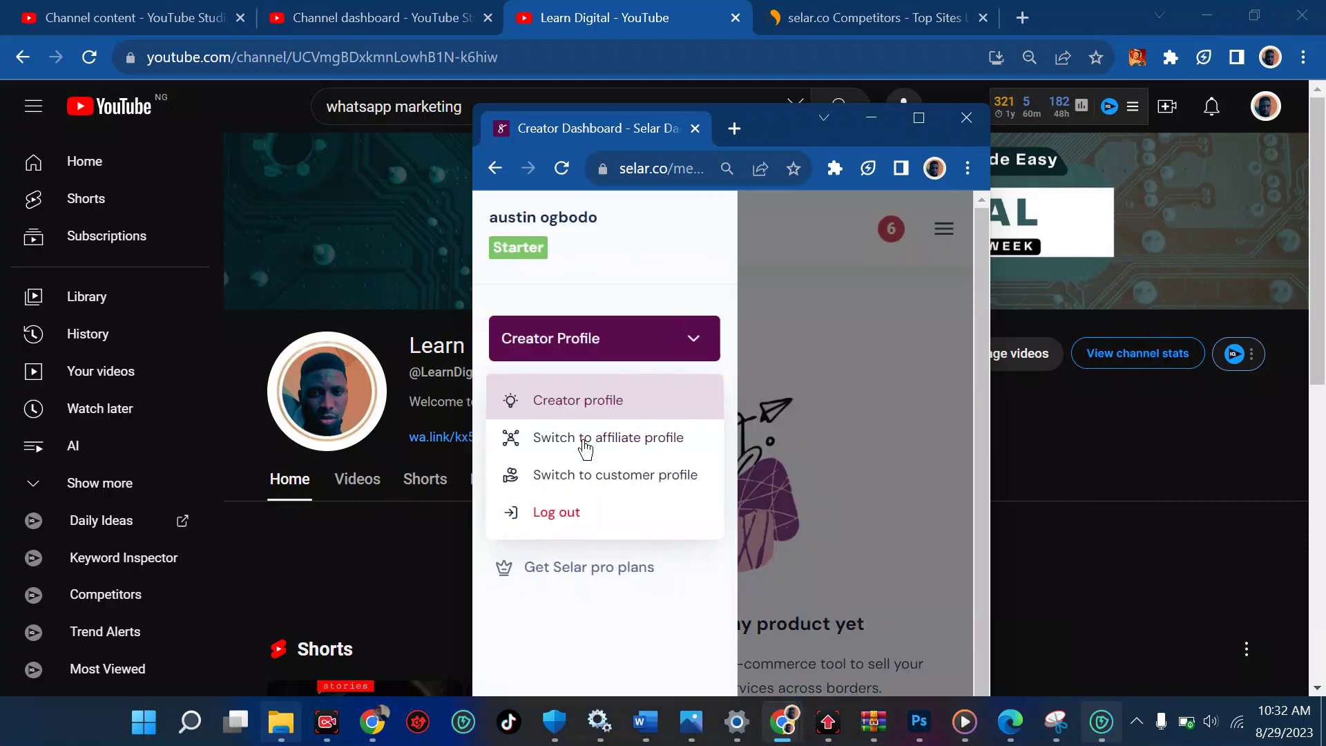
click(702, 351)
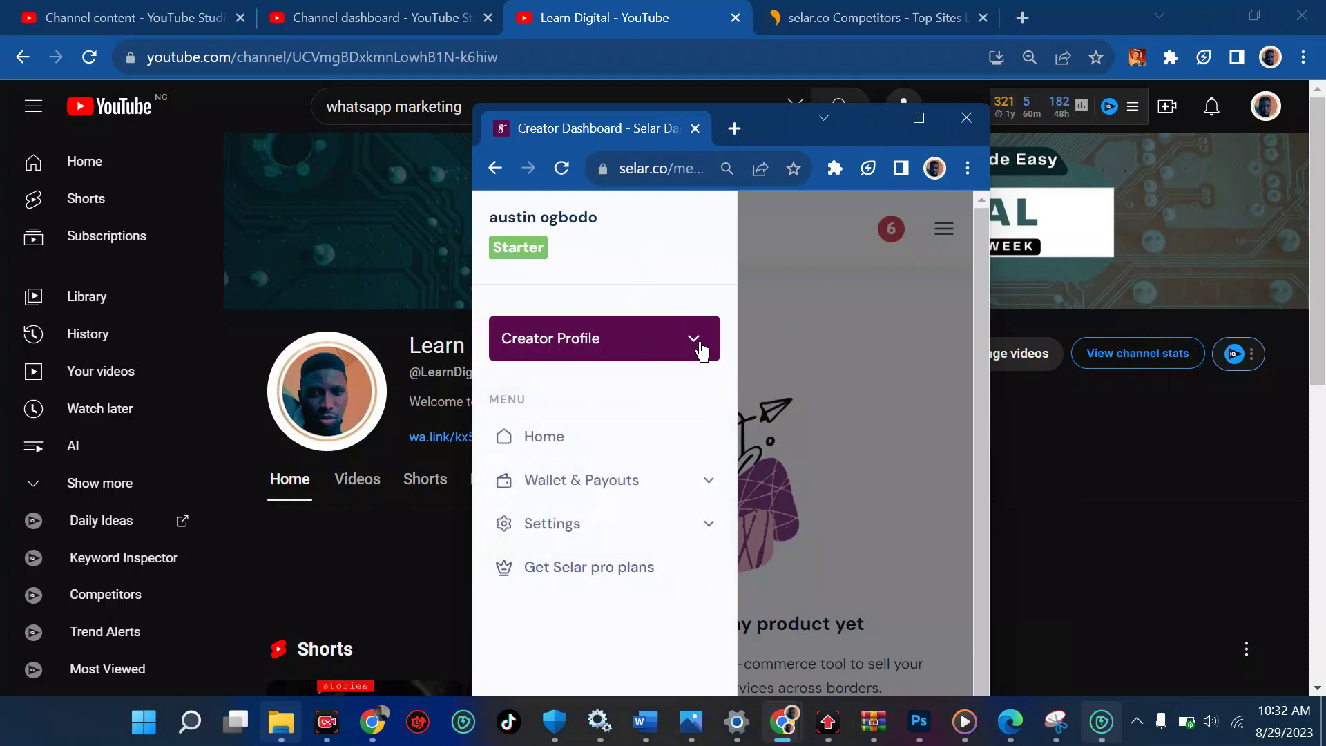
click(657, 340)
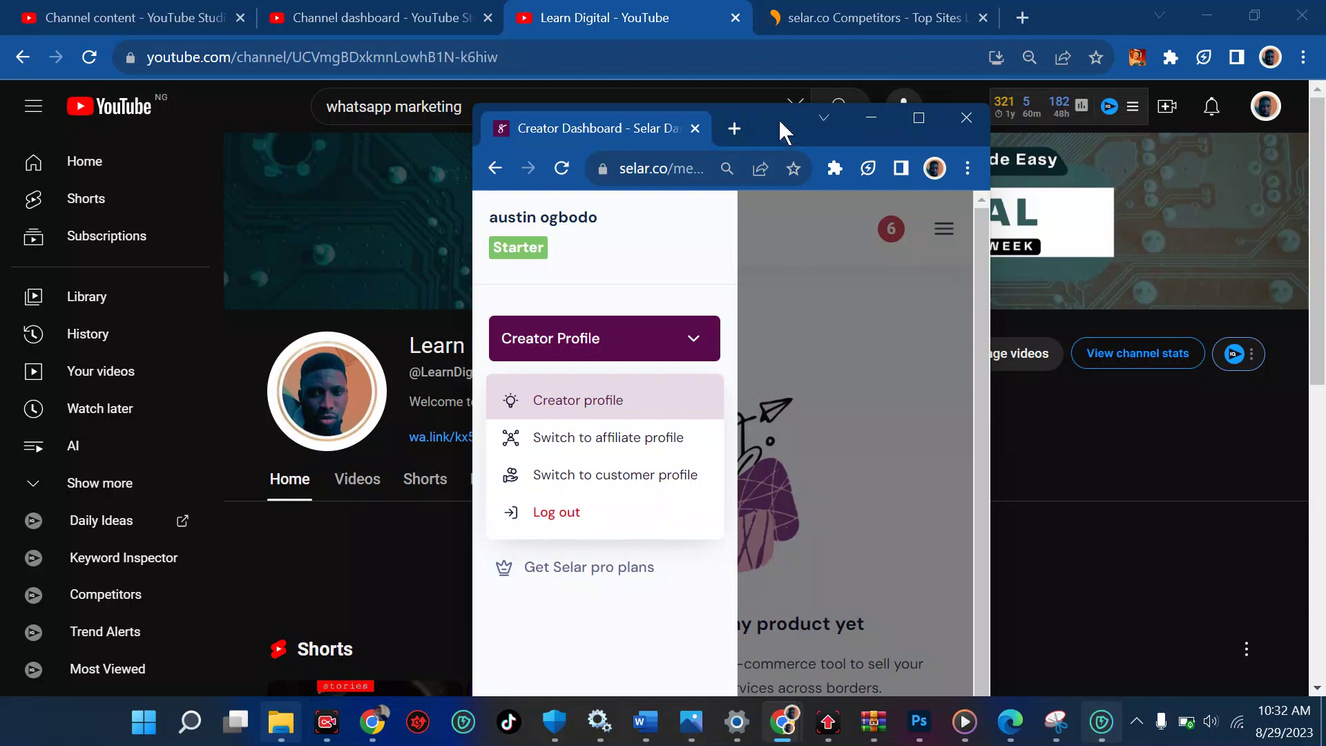
drag(778, 118, 950, 384)
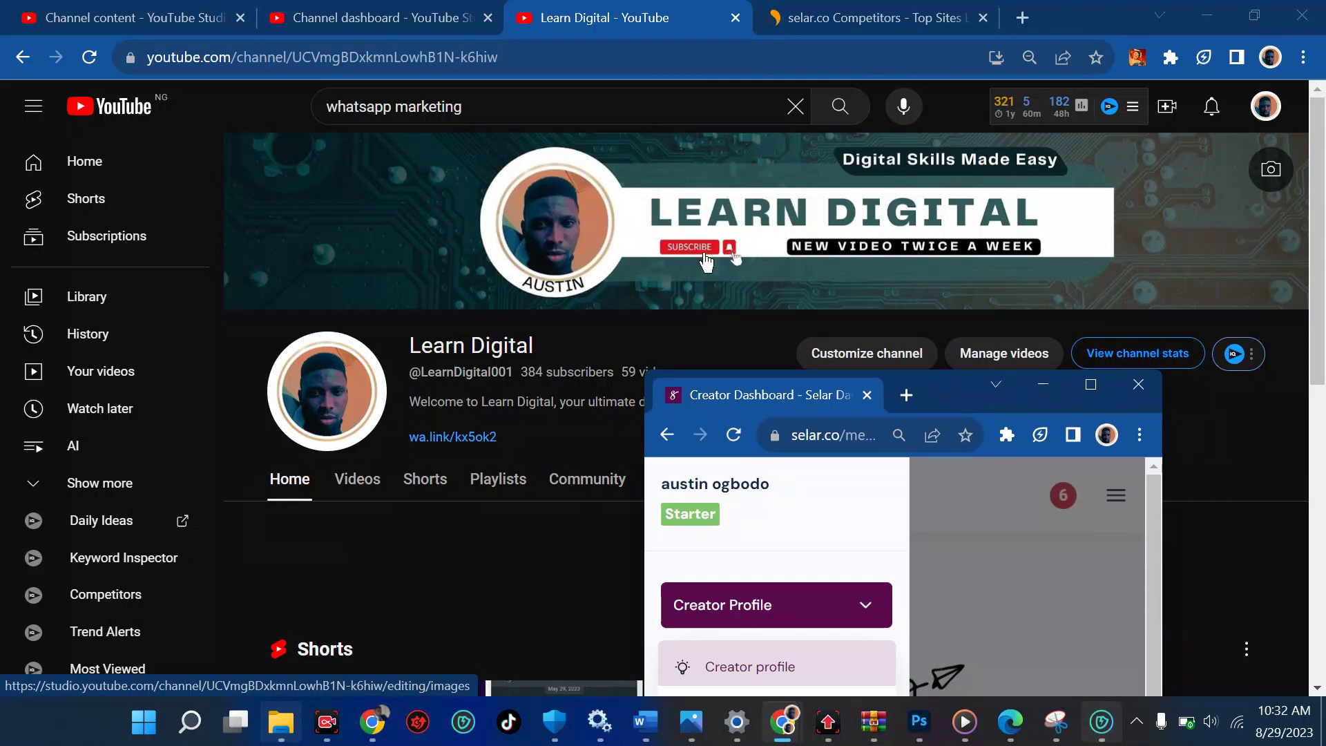
click(1091, 385)
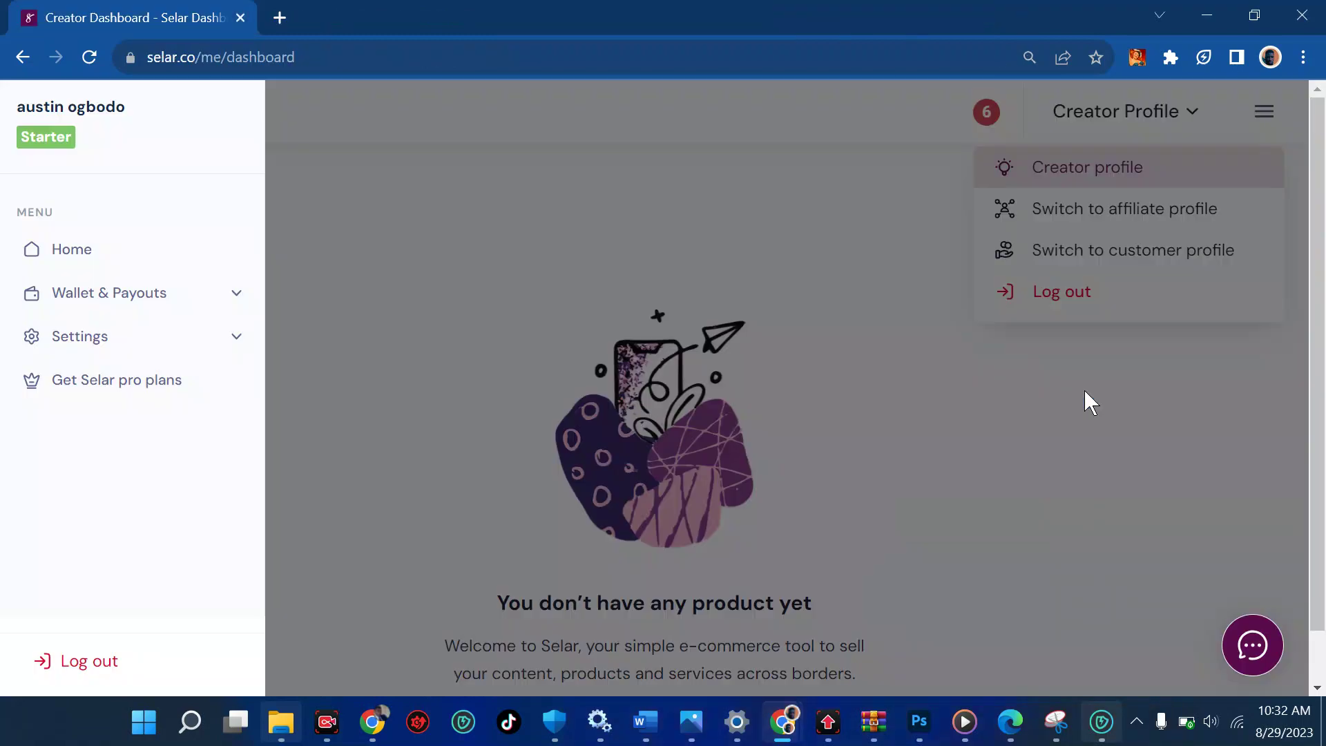
Close the menus, glance at the account settings, and start the bank payout setup
click(756, 173)
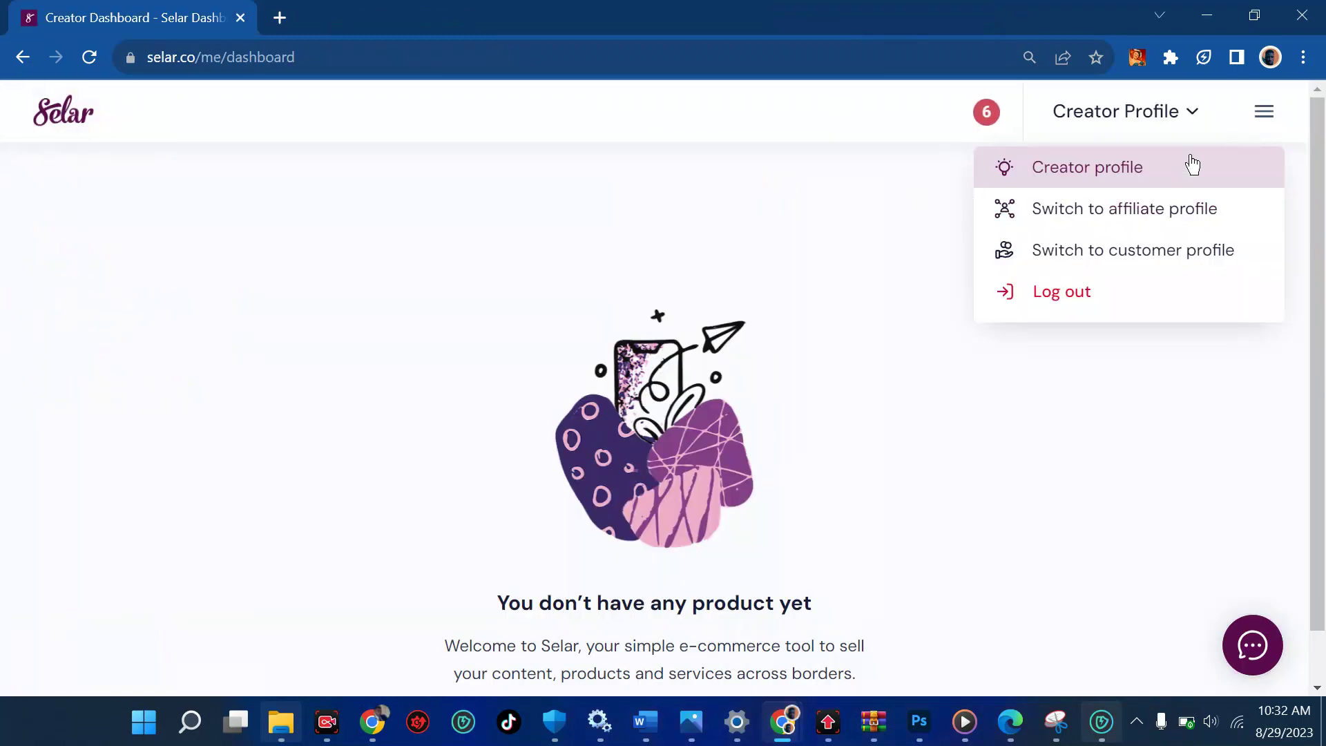
click(1193, 116)
click(1264, 114)
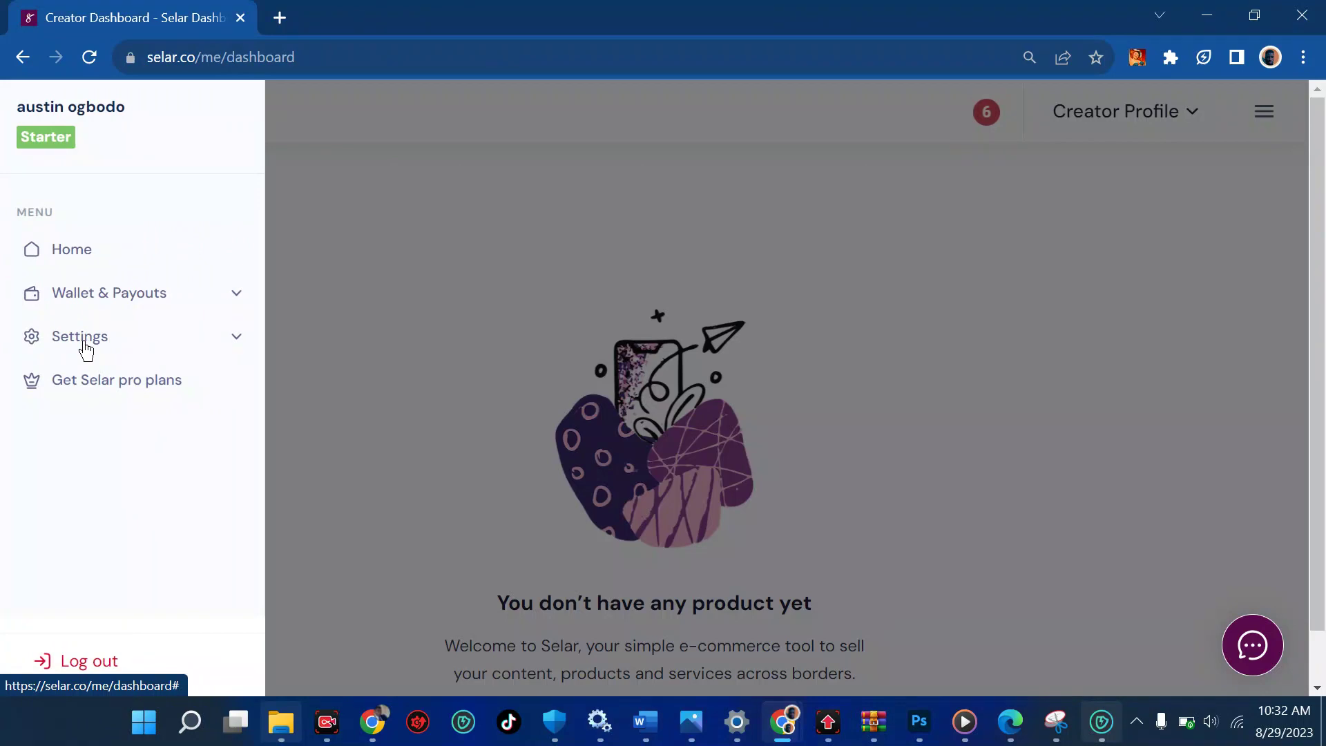
click(142, 349)
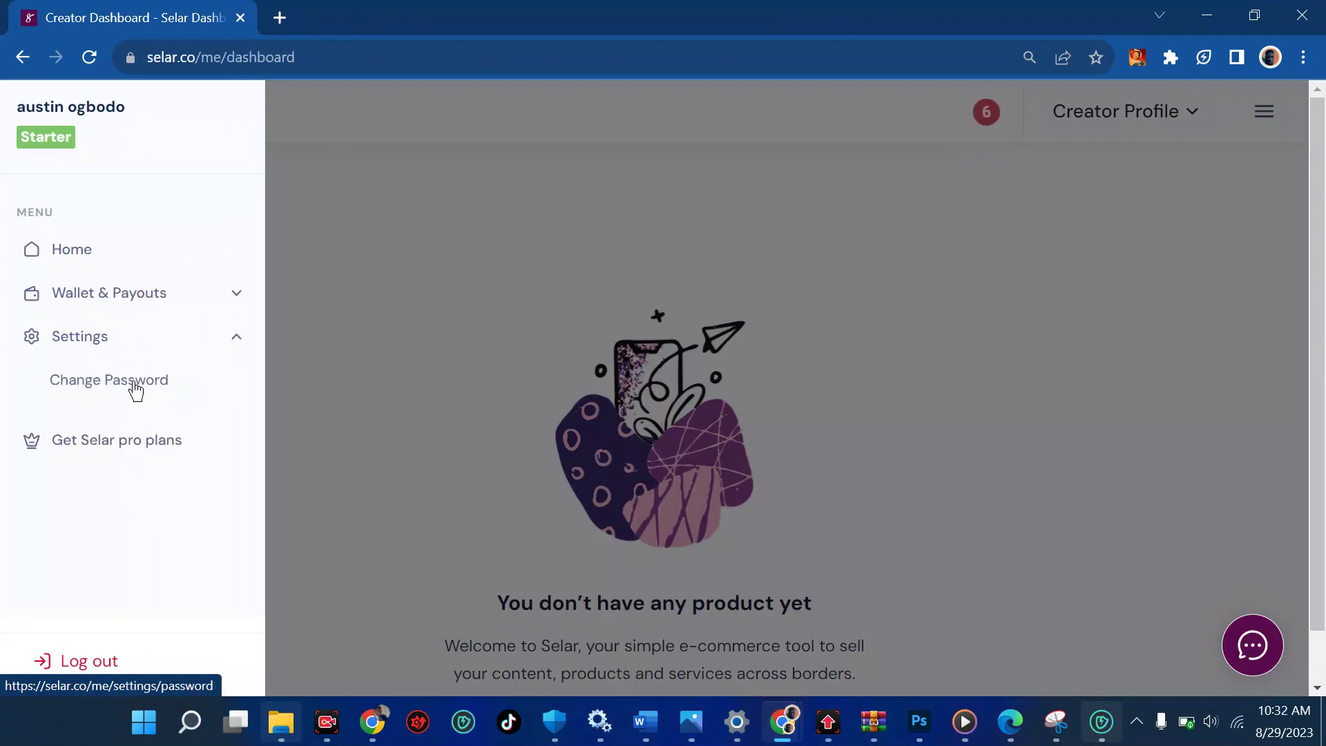
click(451, 375)
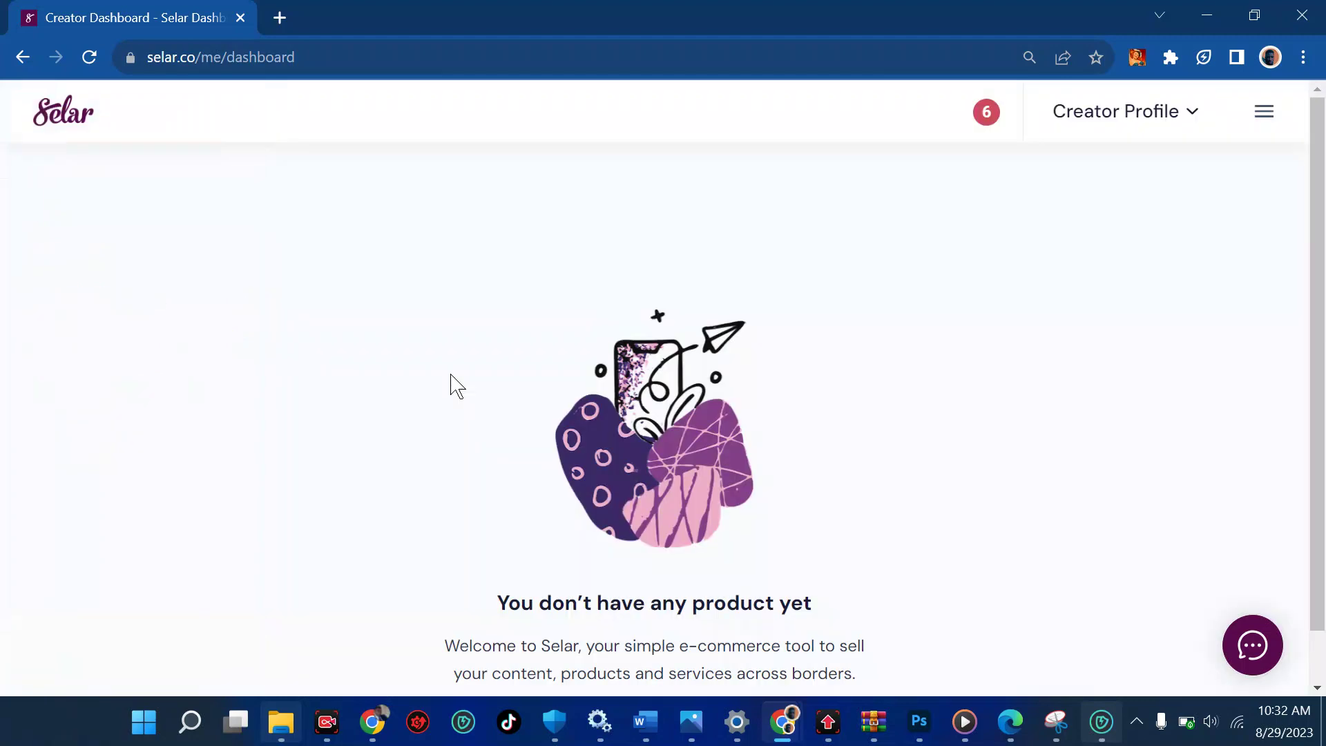
scroll(451, 375, down, 1)
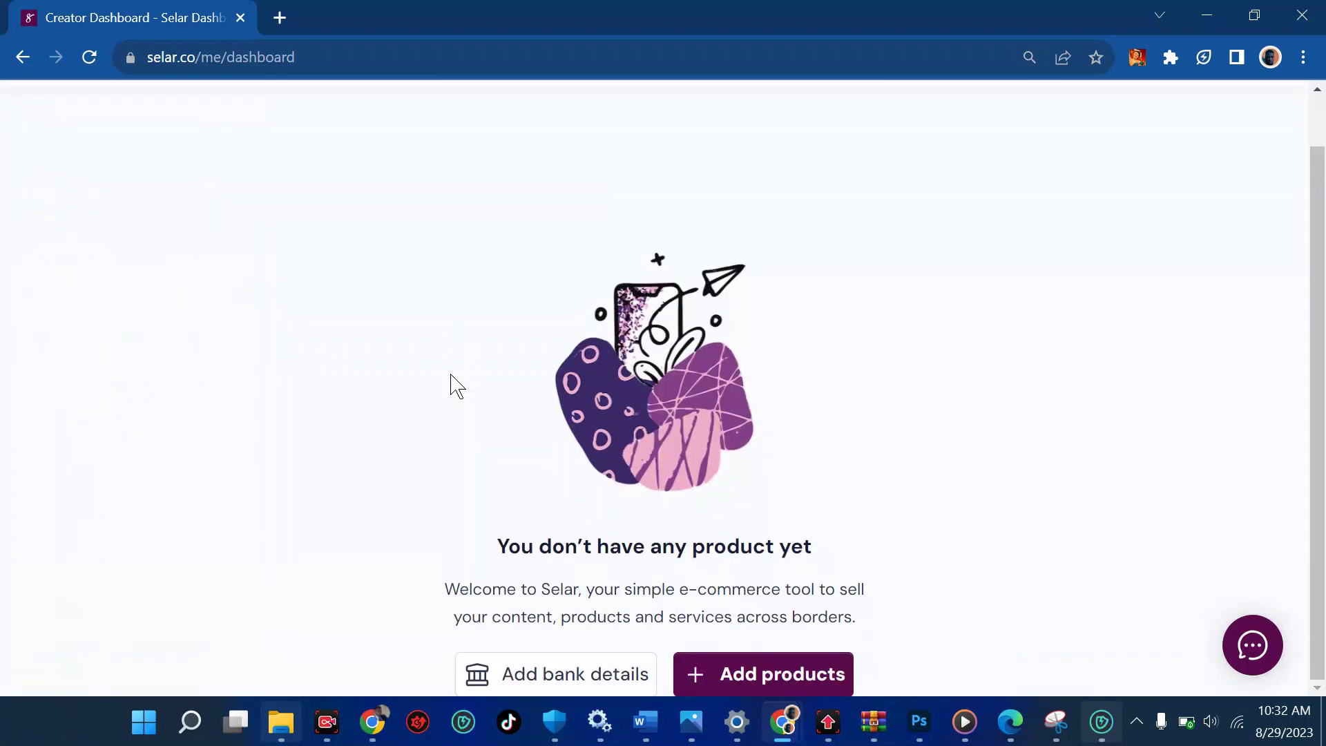
click(587, 683)
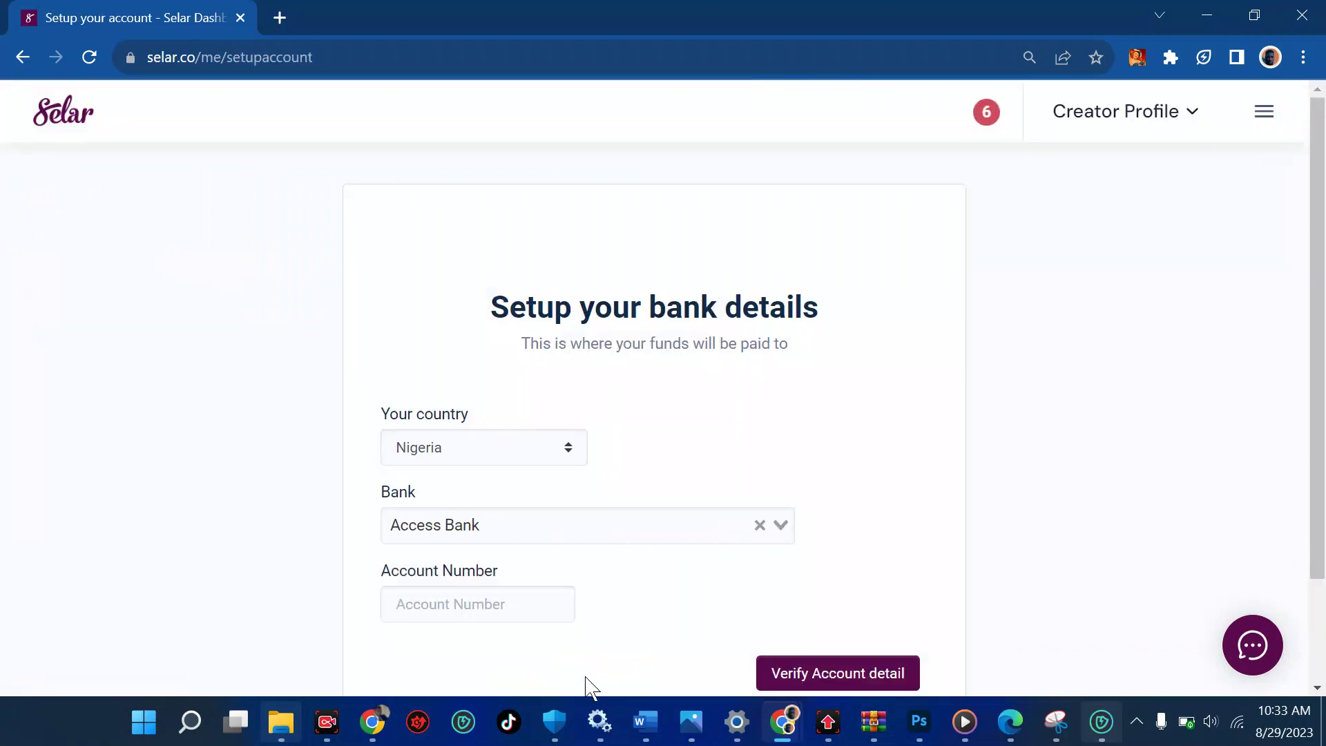
Keep Nigeria as the payout country
click(499, 458)
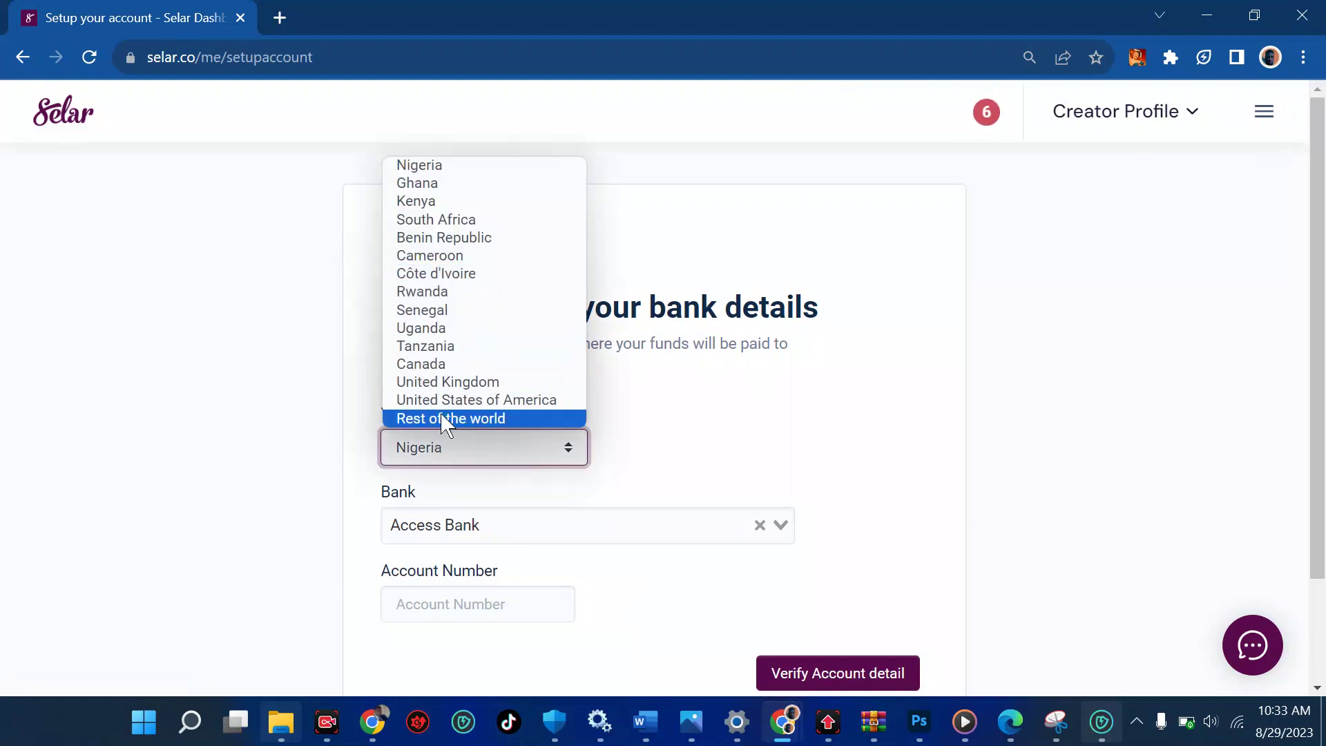
click(442, 164)
scroll(579, 483, down, 1)
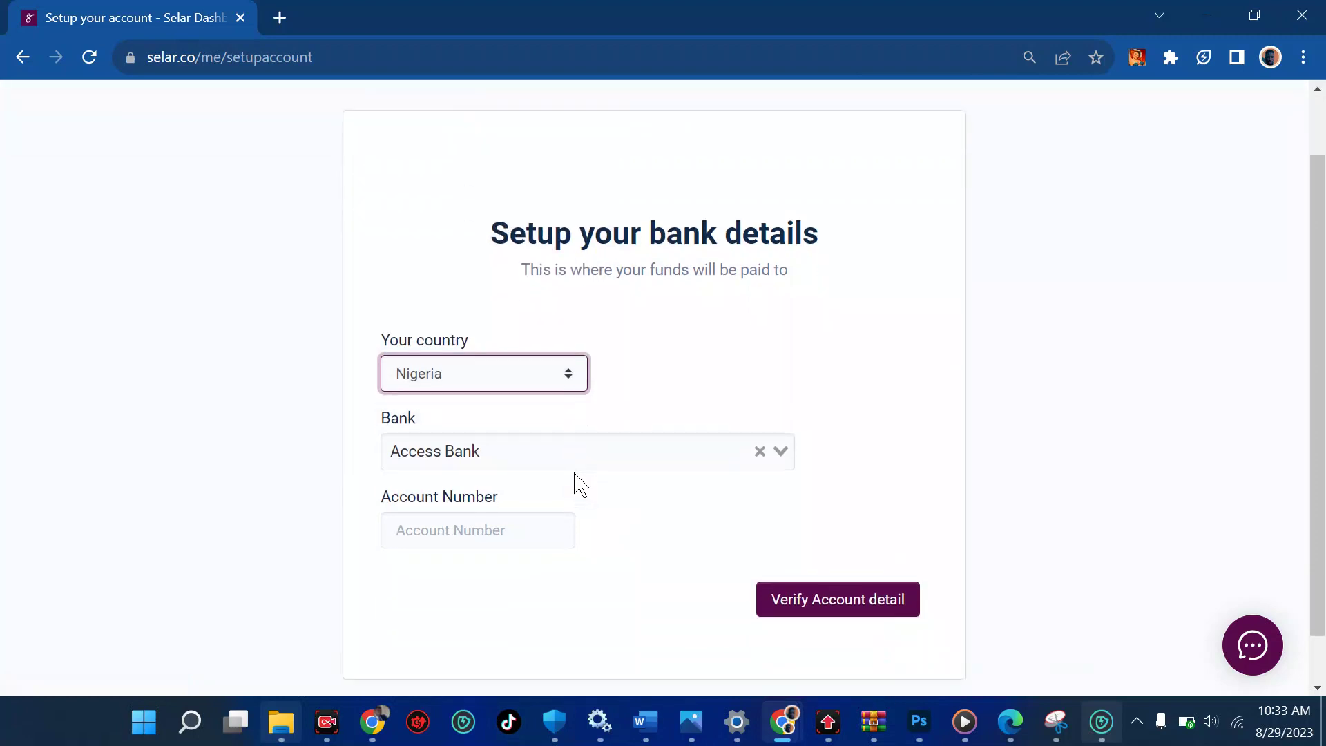
Search the bank list for 'opay', 'pamay' and 'access bank', then clear the search text
click(525, 458)
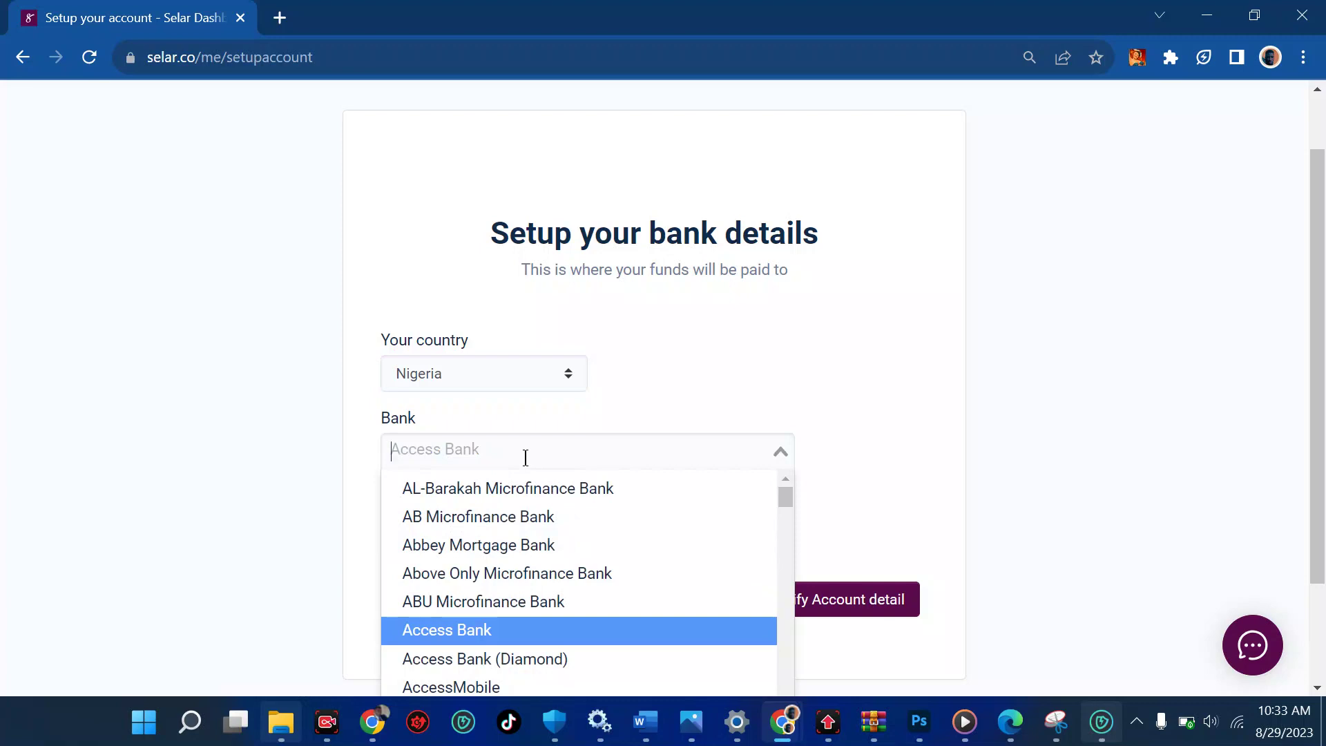
text(opay)
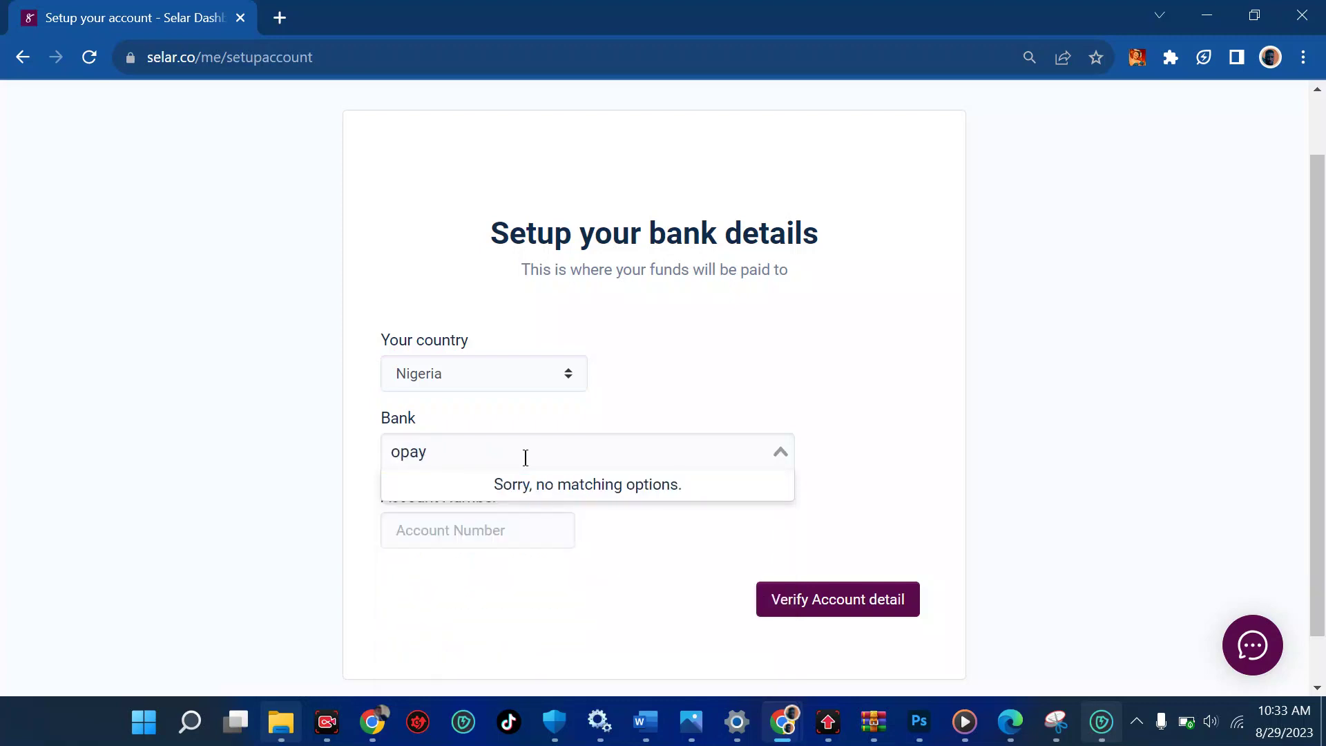
key(BackSpace)
key(BackSpace)
key(BackSpace)
key(BackSpace)
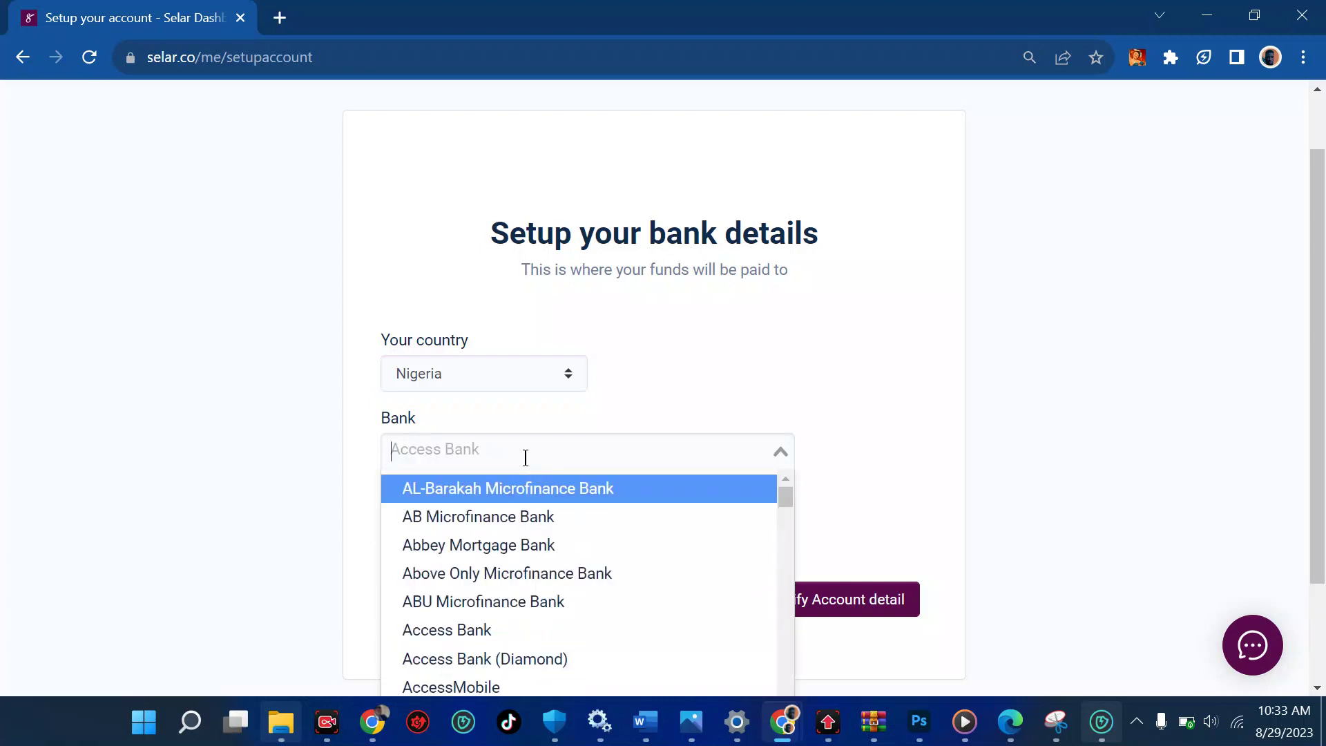
text(pamay)
key(BackSpace)
key(BackSpace)
key(BackSpace)
key(BackSpace)
key(BackSpace)
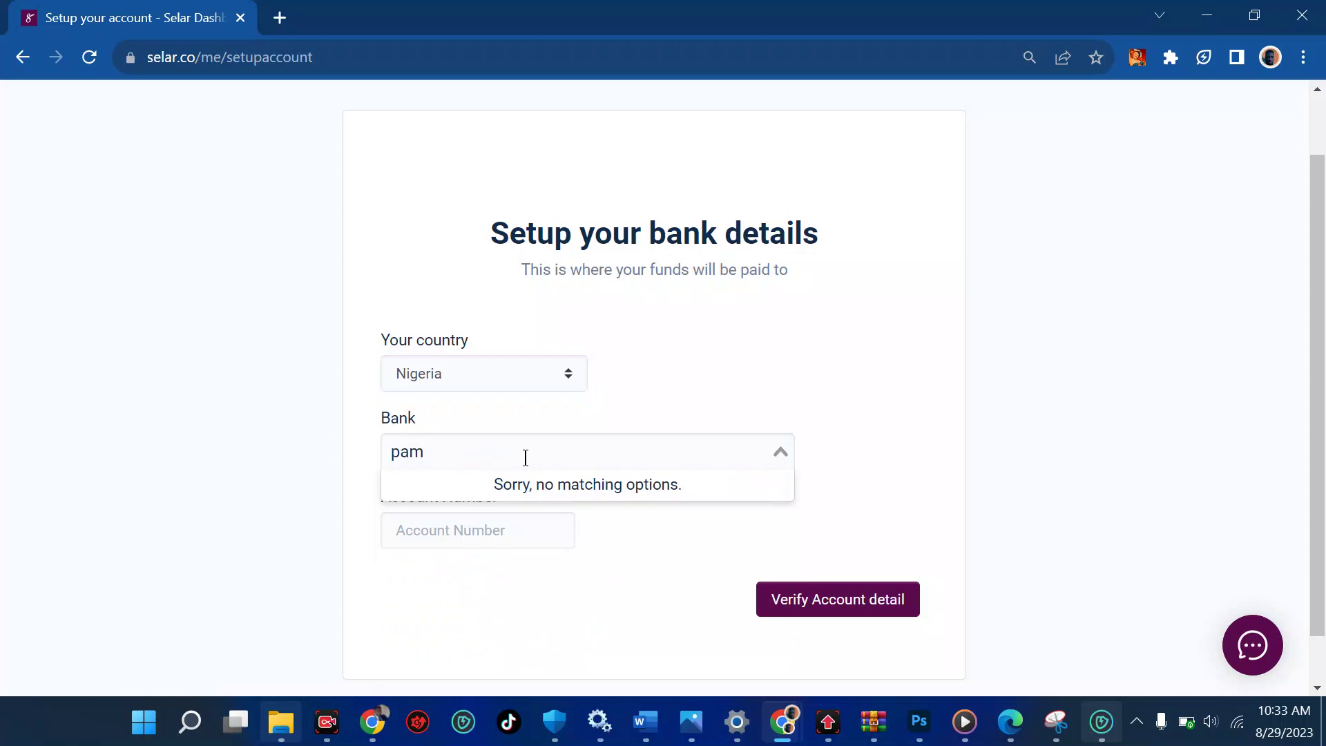
text(access)
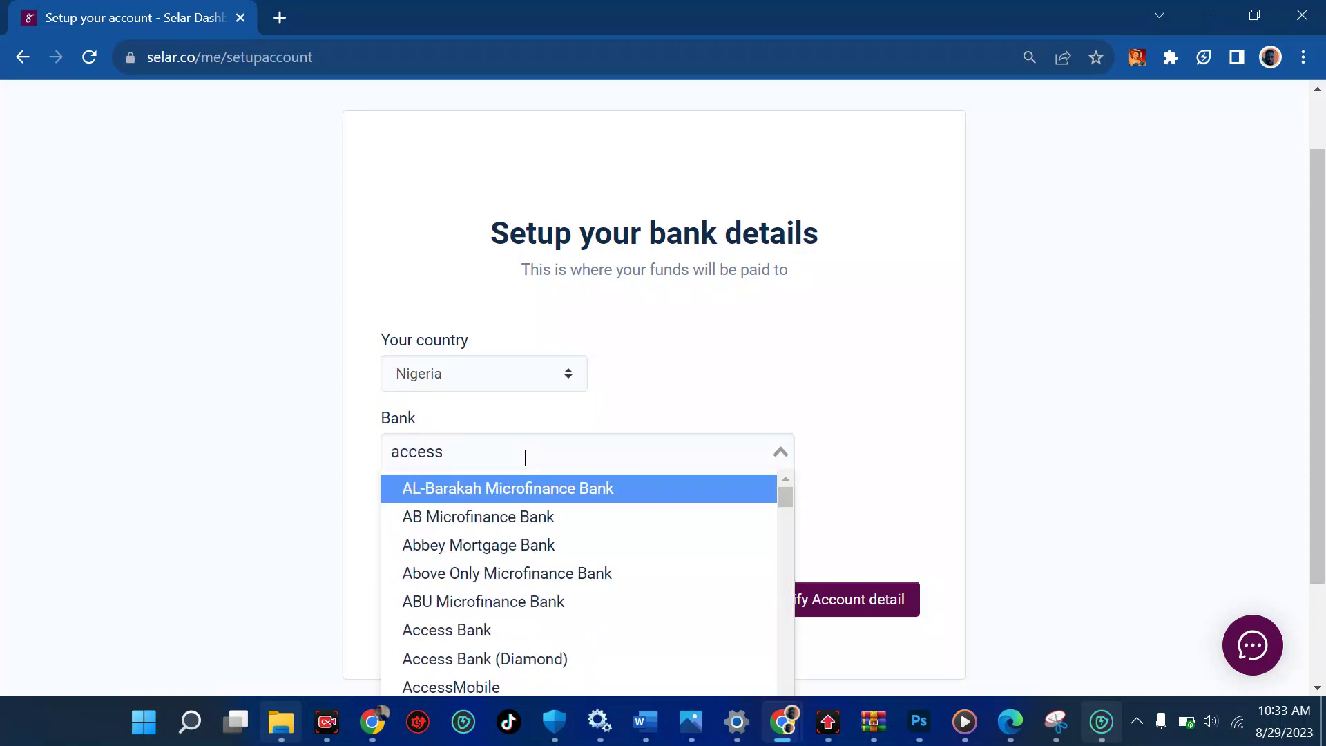
text( bank)
scroll(527, 581, down, 1)
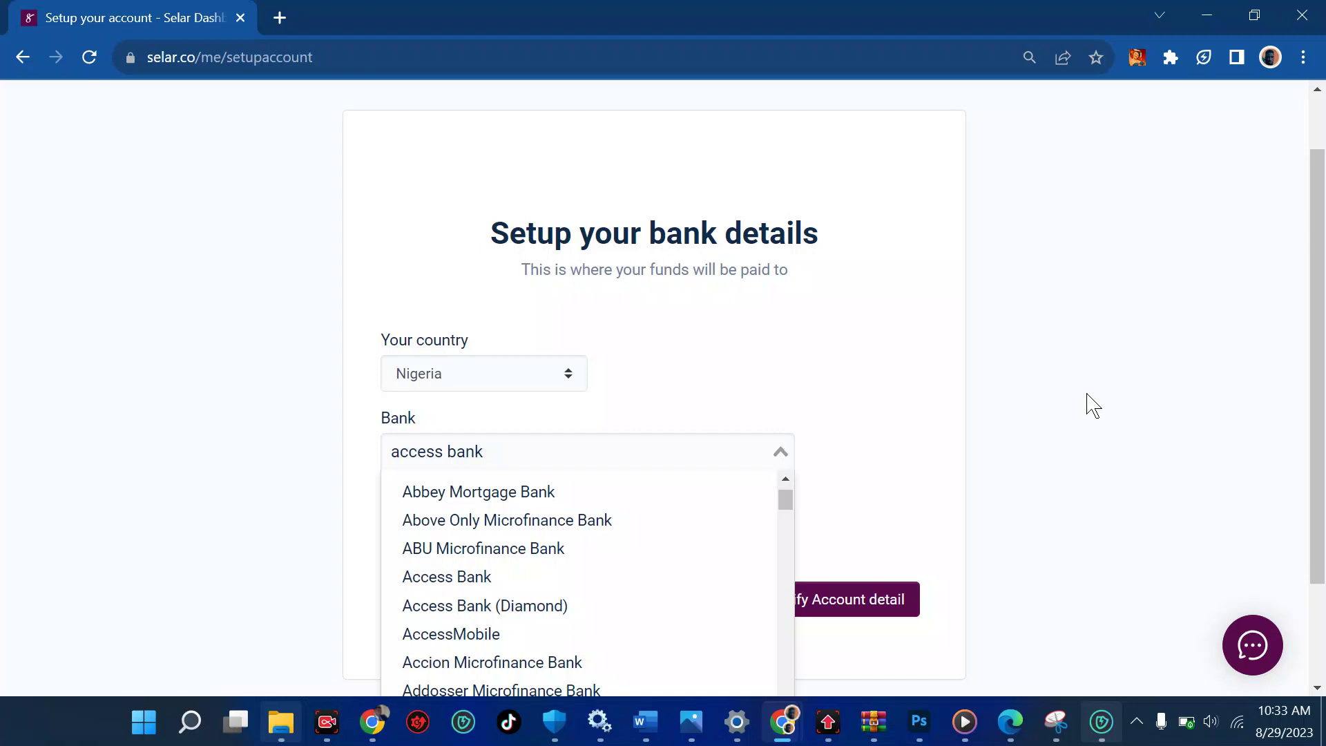
scroll(1094, 407, down, 2)
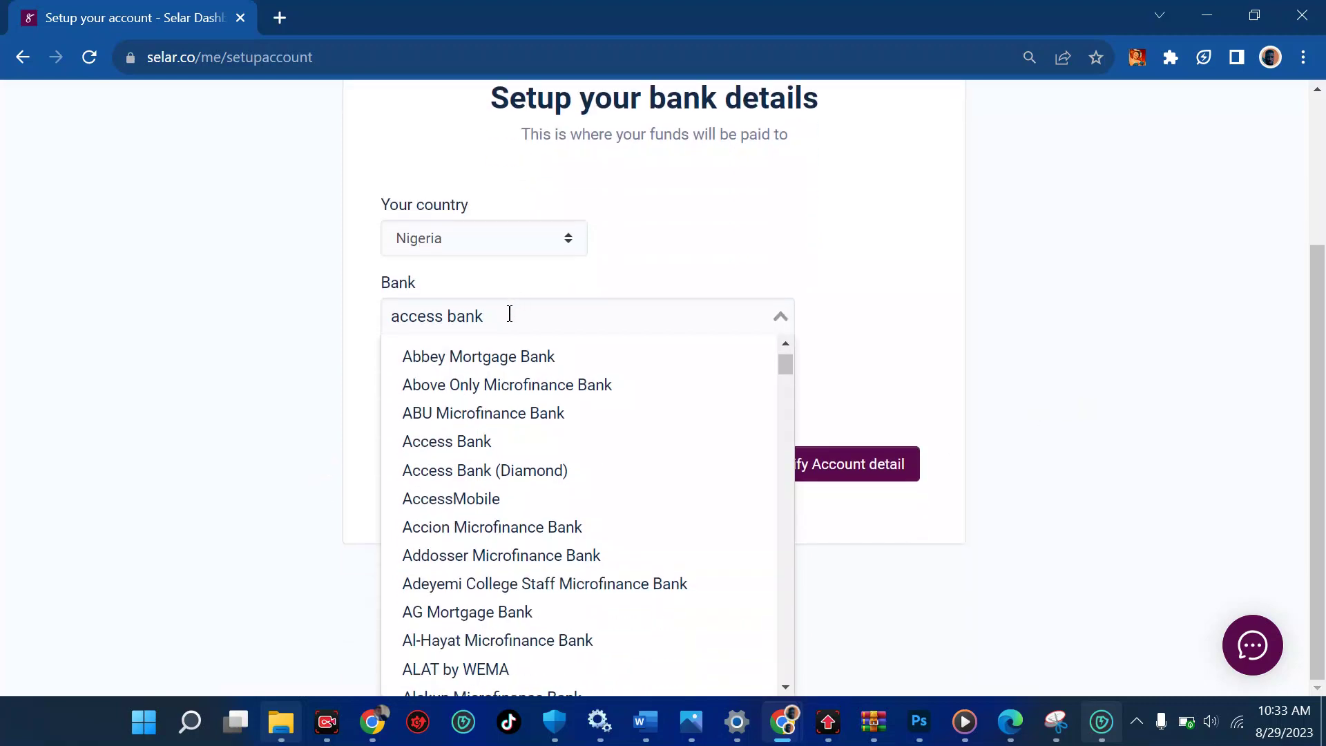
key(BackSpace)
key(BackSpace)
key(ctrl+a)
key(BackSpace)
Close the country list with Nigeria still selected and reload the bank details page
click(531, 250)
drag(631, 240, 675, 225)
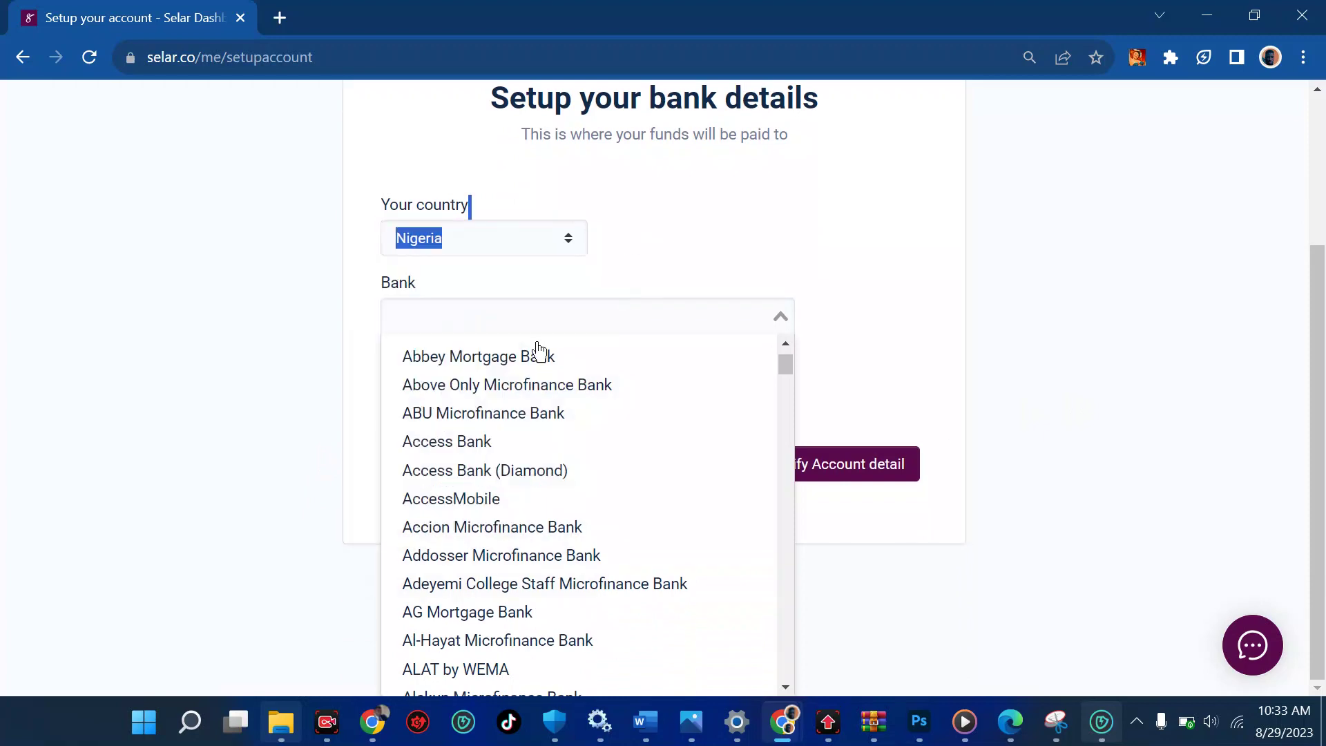
mouse_move(793, 382)
mouse_down()
mouse_move(793, 394)
mouse_move(795, 373)
mouse_up()
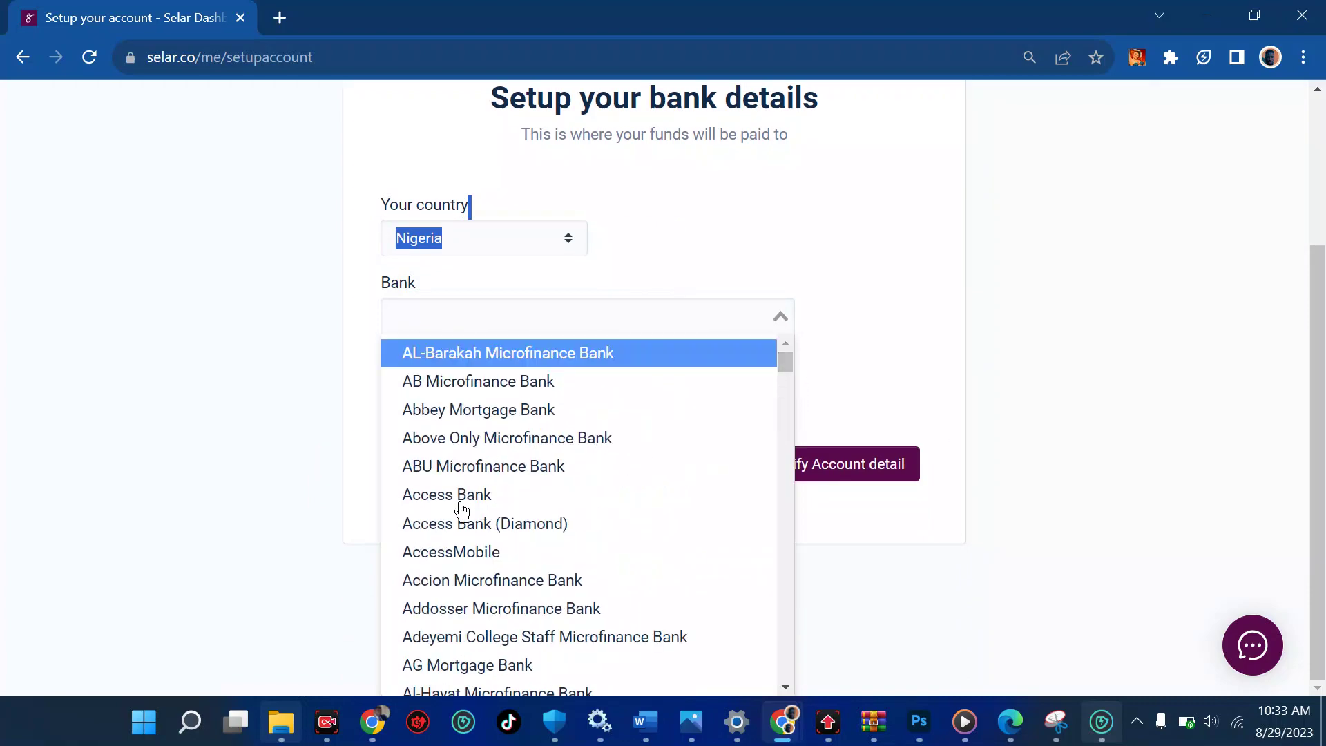
mouse_move(1319, 442)
mouse_down()
mouse_move(1319, 297)
mouse_move(1323, 439)
mouse_up()
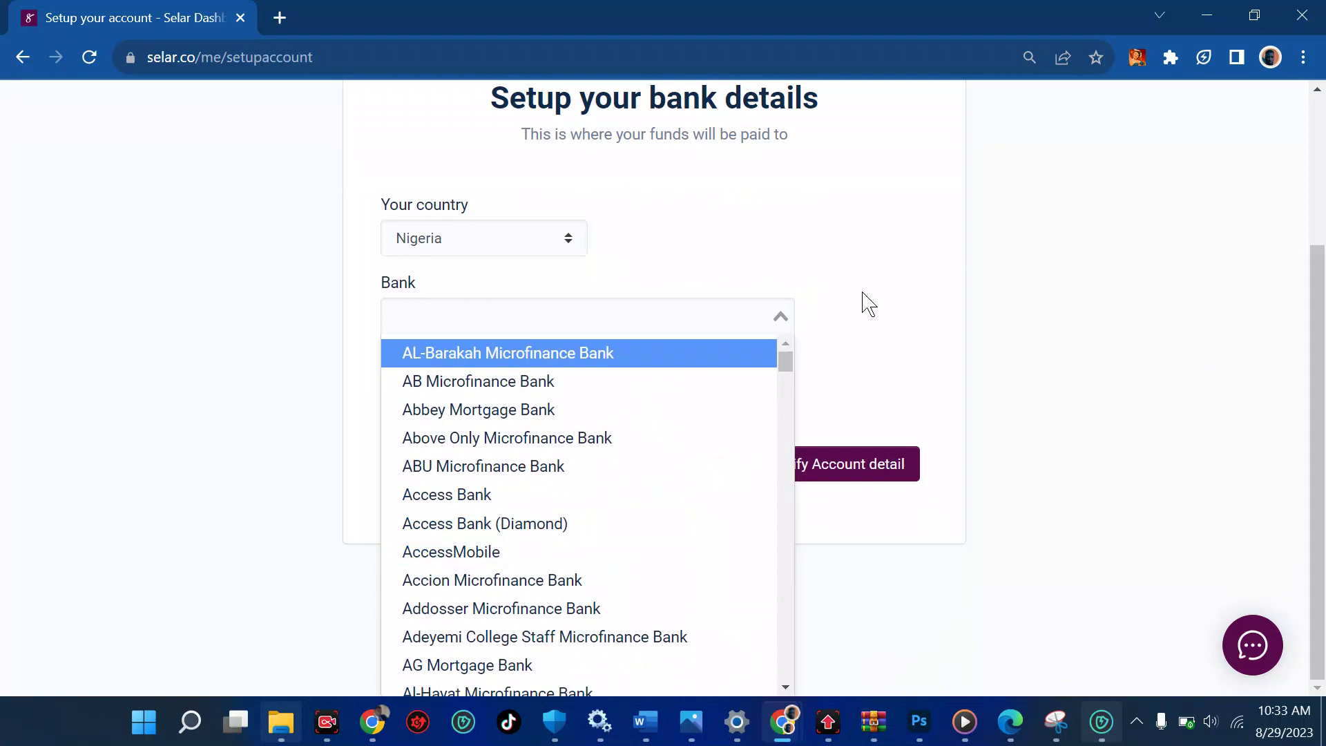
click(89, 58)
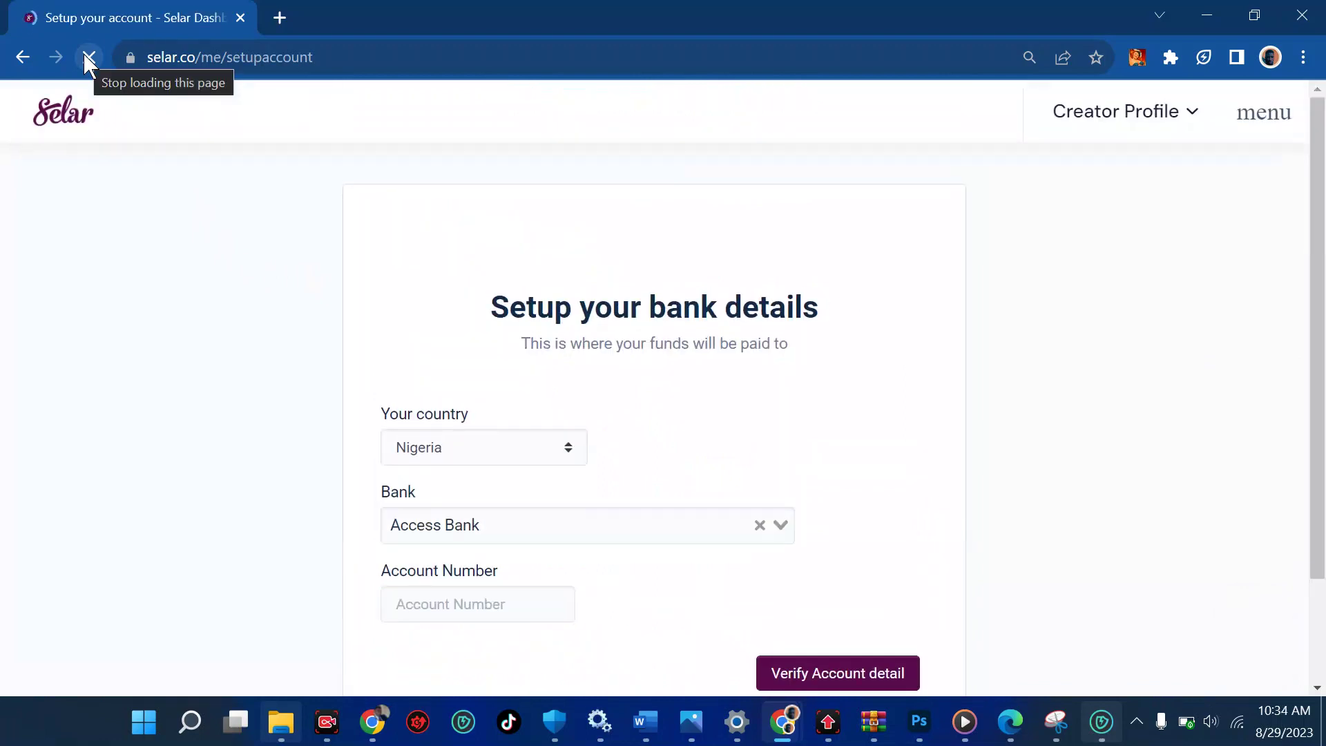
Select Access Bank as the payout bank, replacing a briefly chosen Fidelity Bank
scroll(464, 276, down, 1)
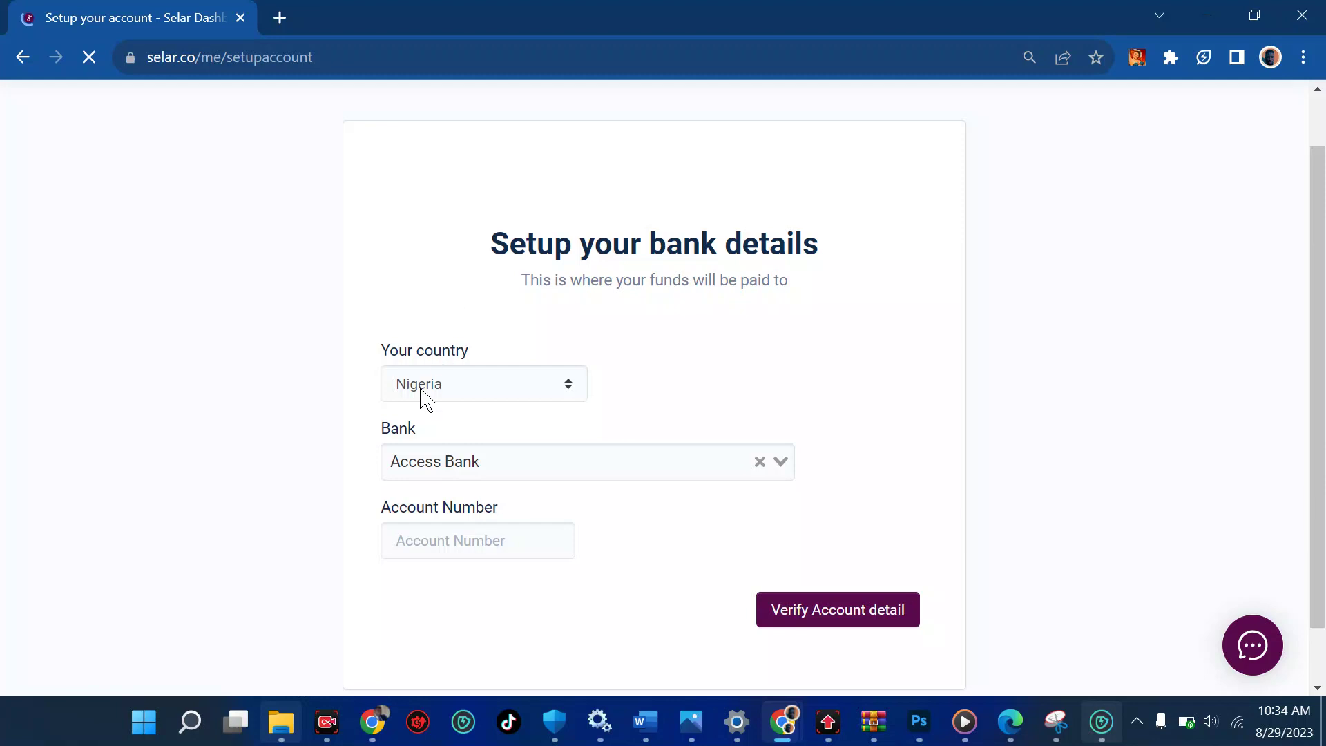
click(453, 548)
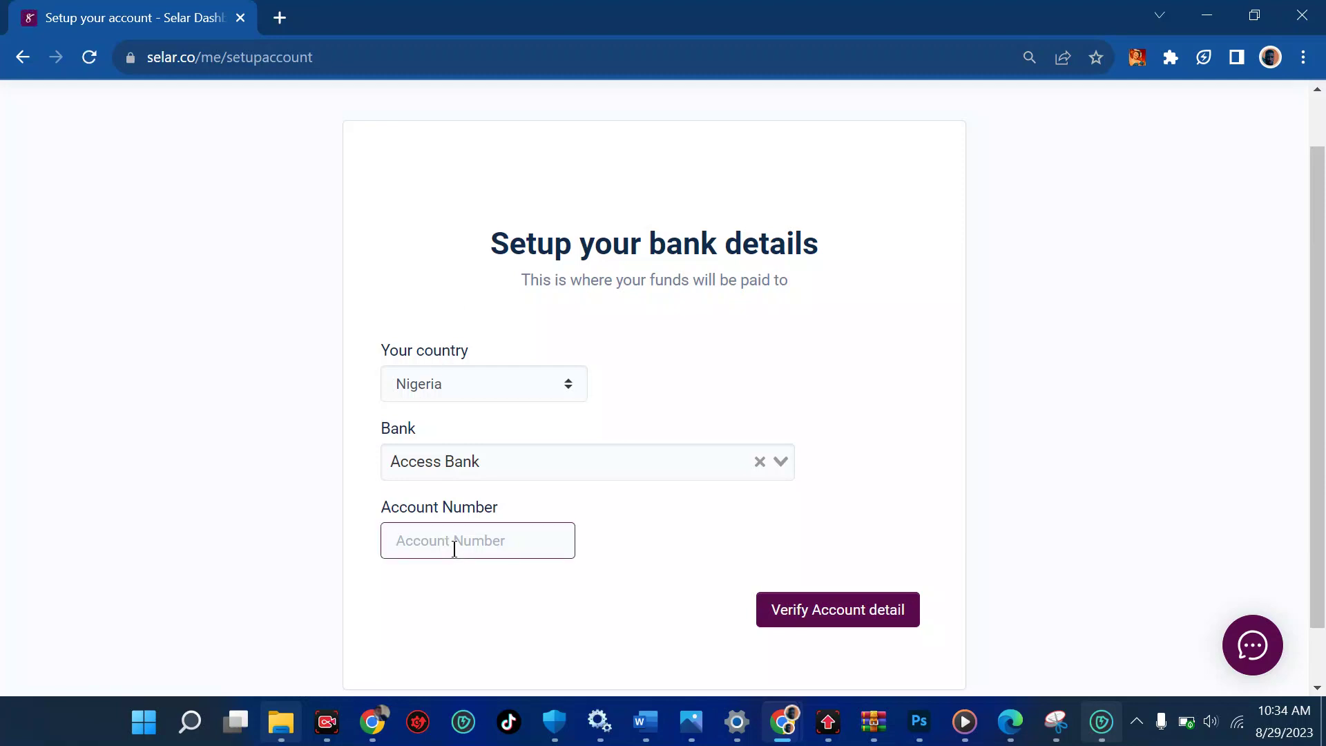
click(509, 469)
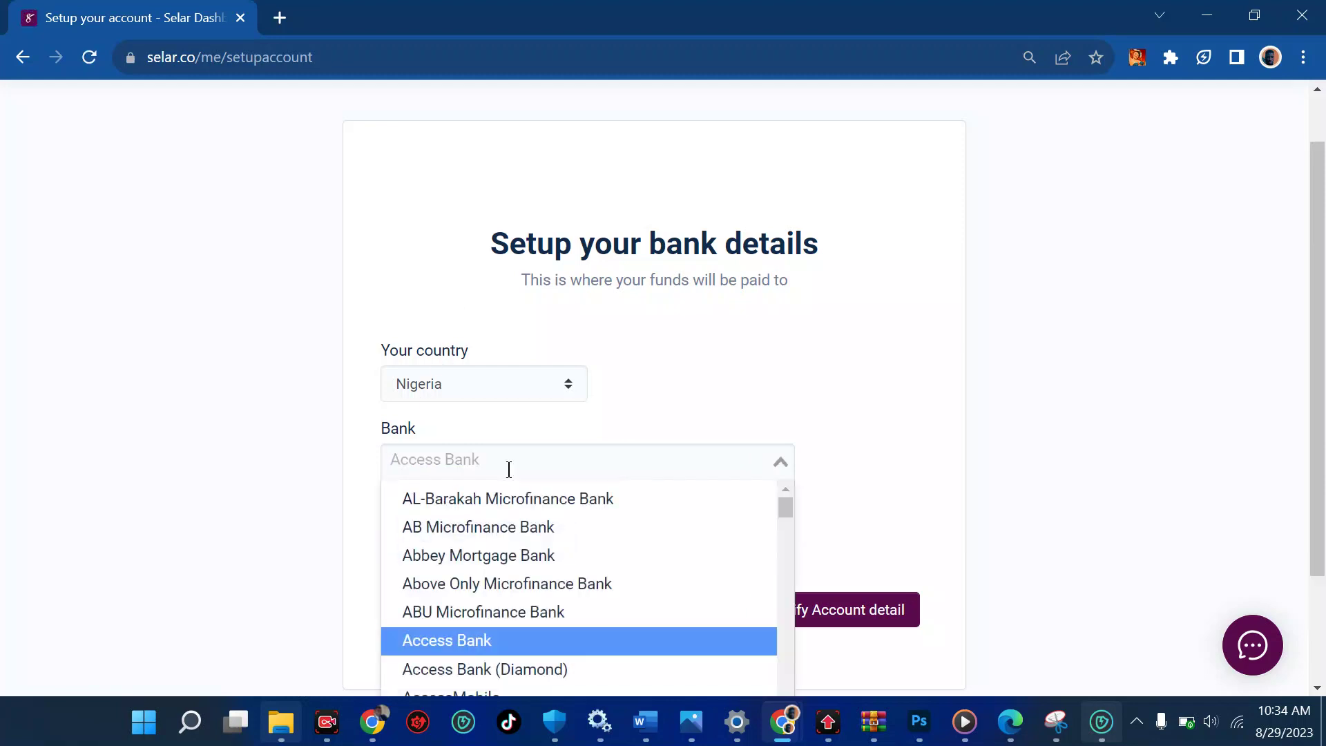
text(fid)
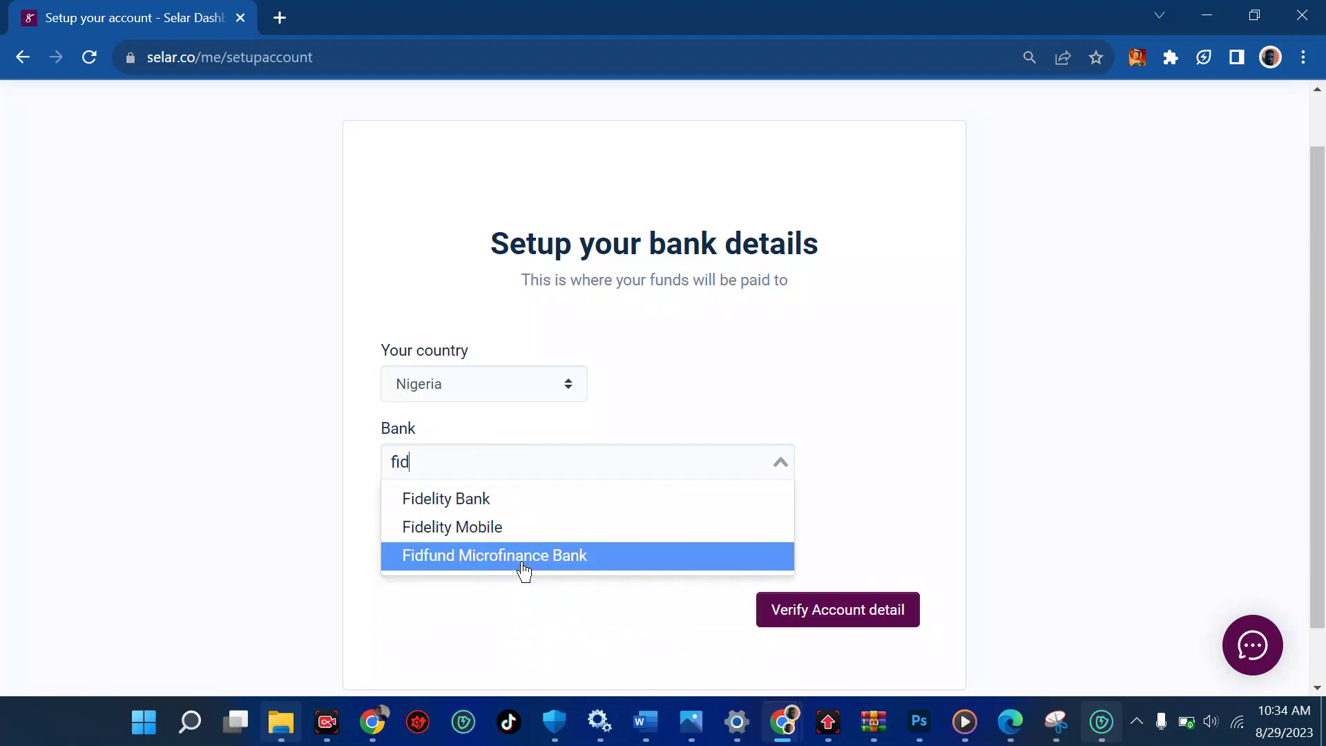
click(498, 503)
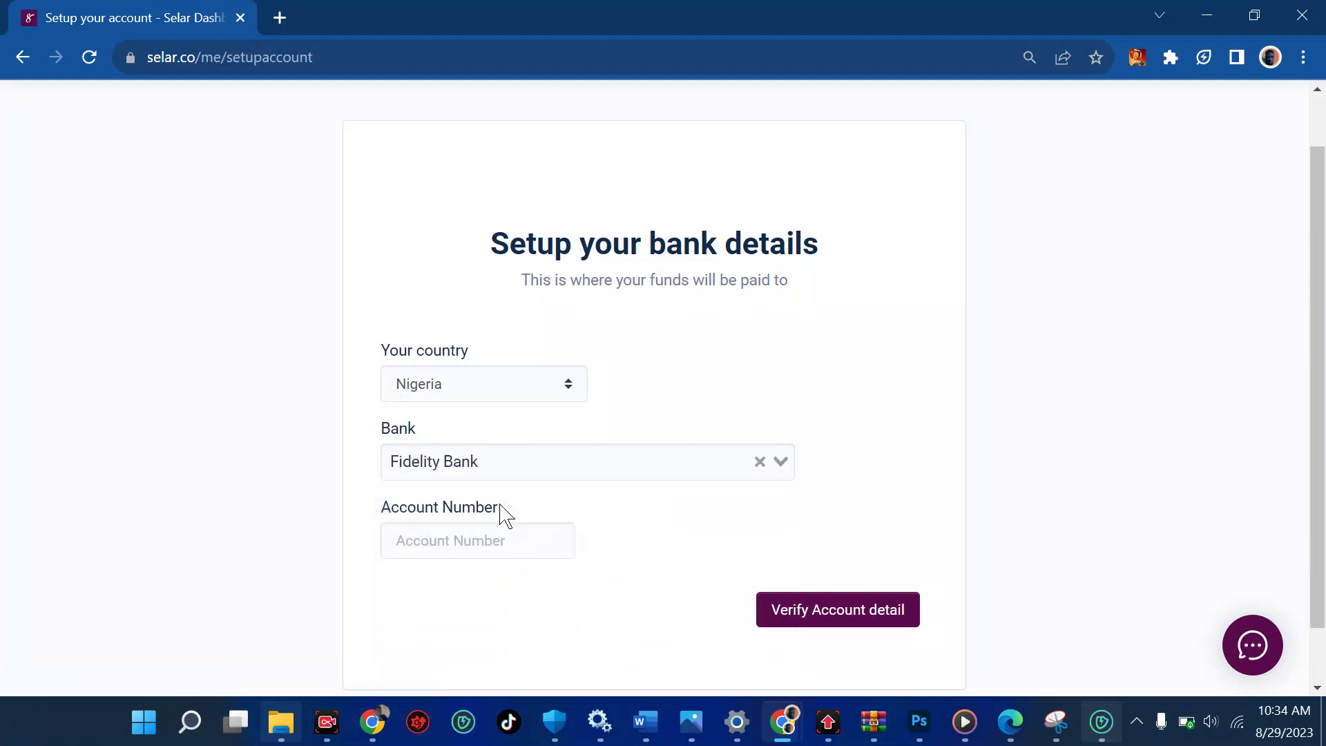
key(BackSpace)
text(acc)
click(476, 511)
Enter the bank account number, verify it, and confirm the account details are correct
click(413, 546)
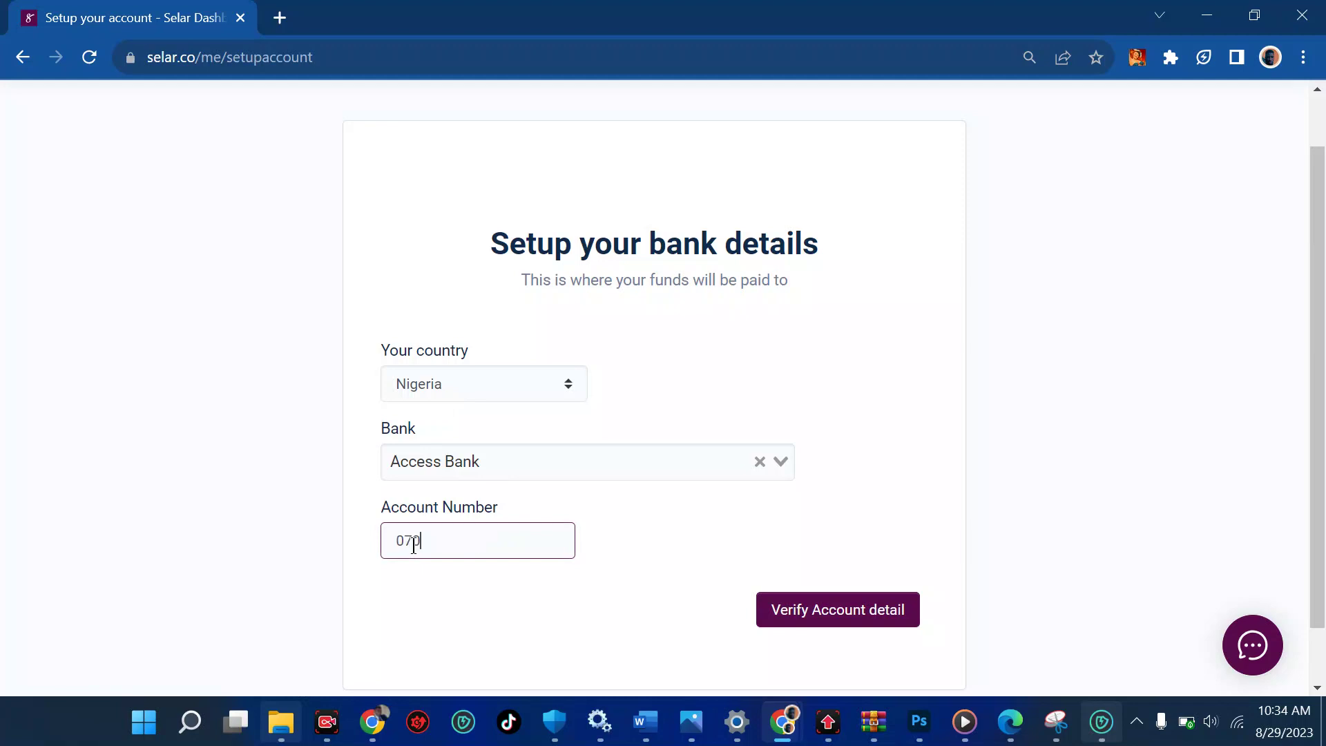
scroll(799, 622, down, 1)
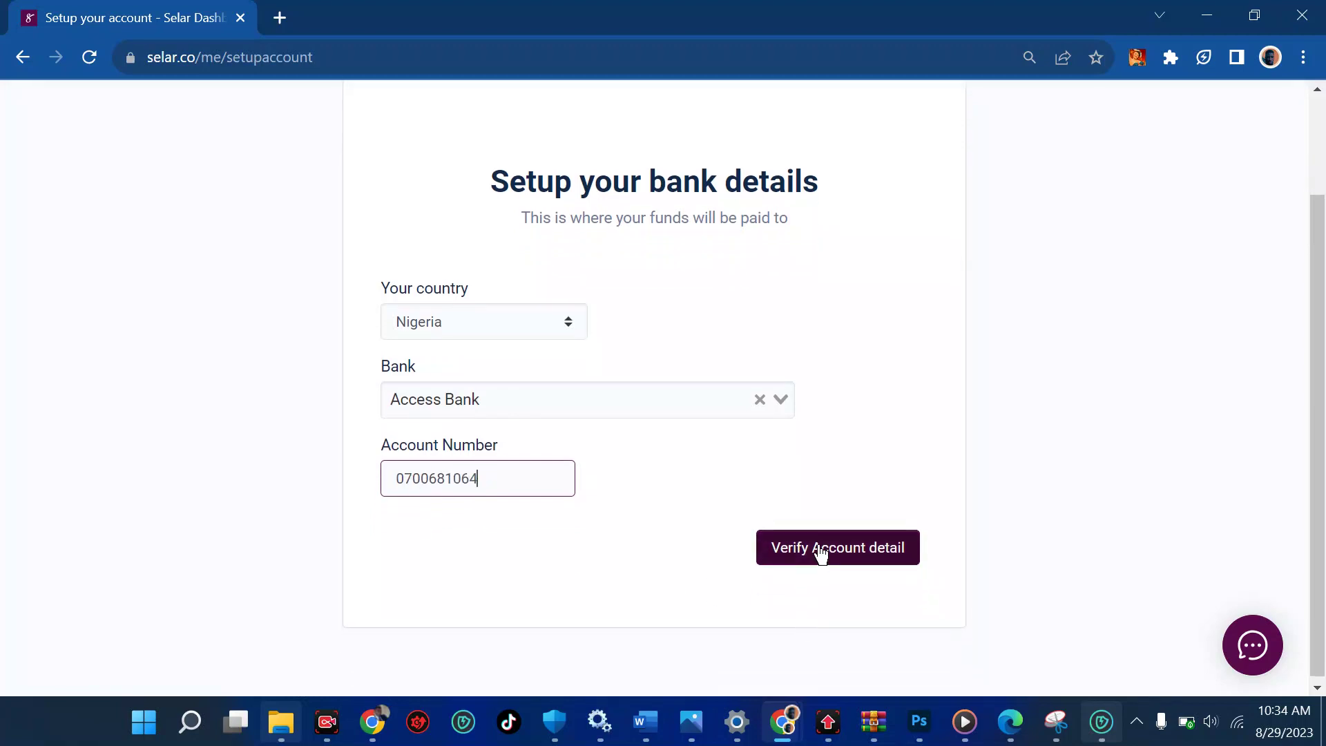
click(819, 547)
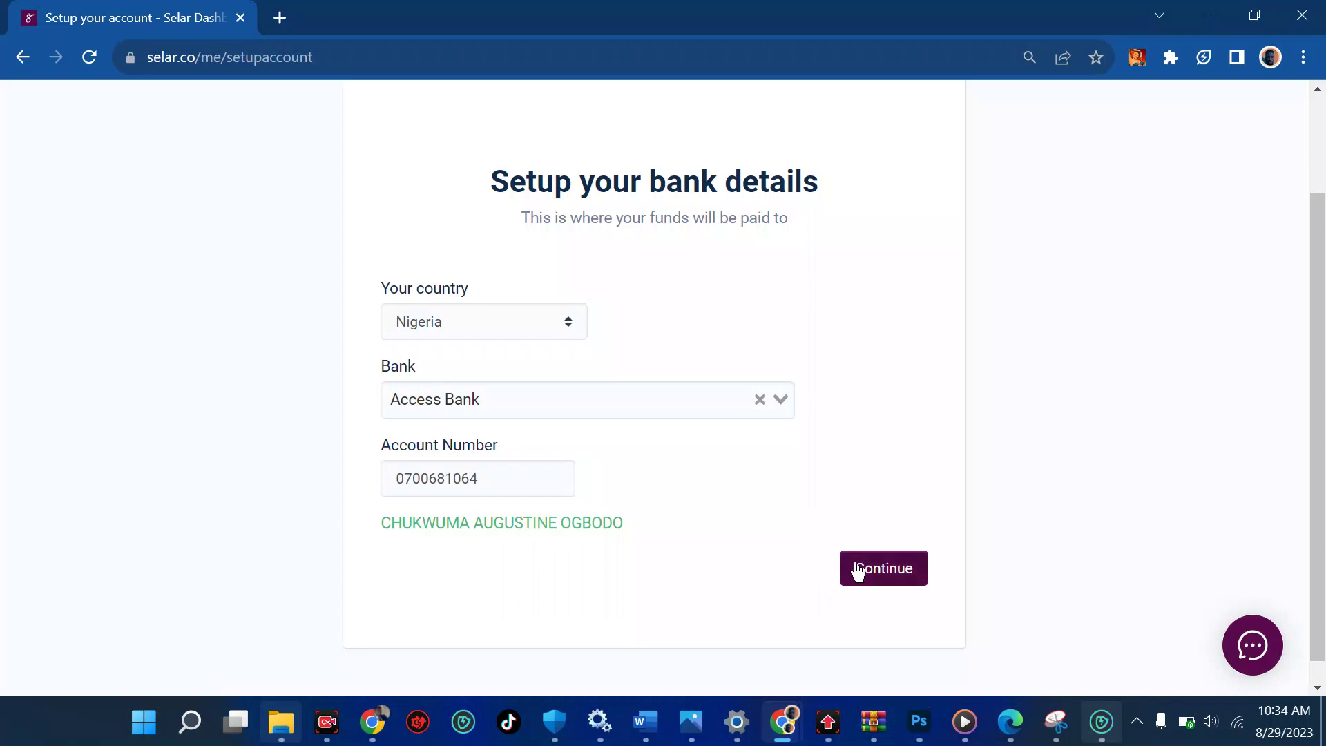
click(863, 572)
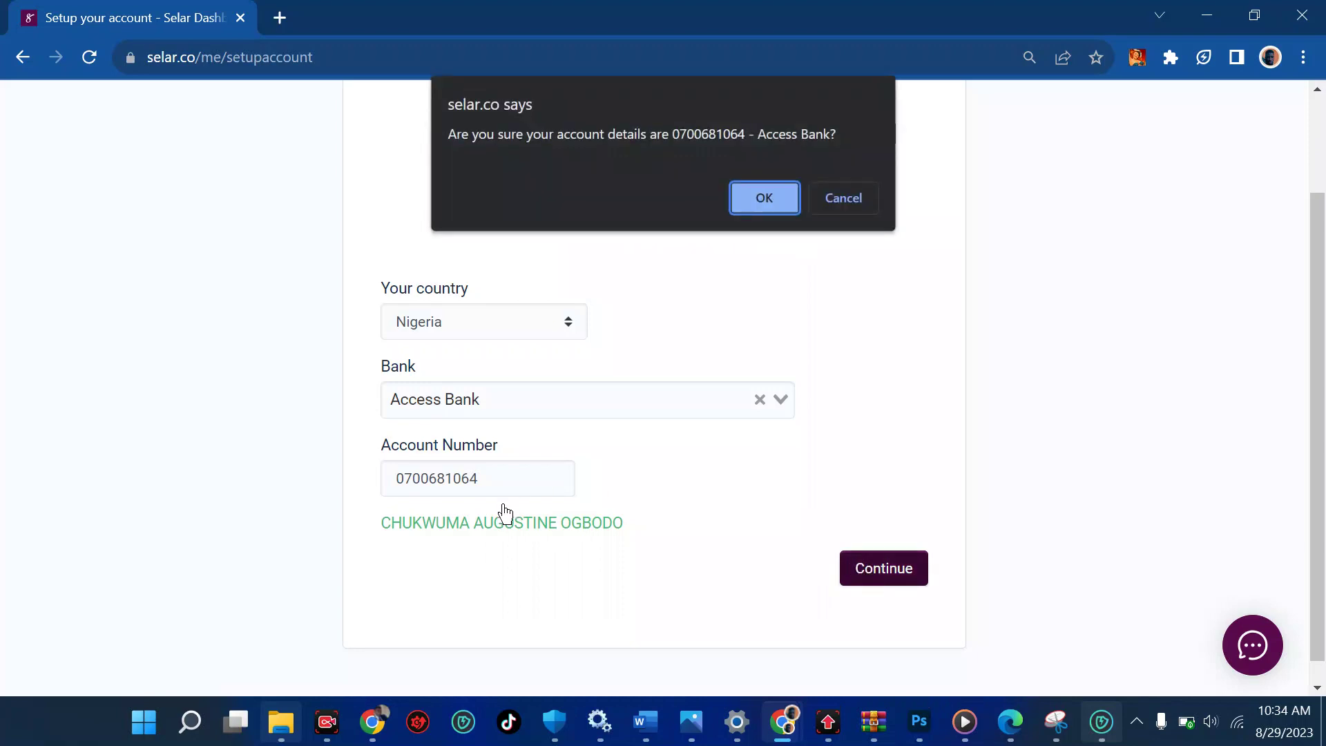
click(750, 200)
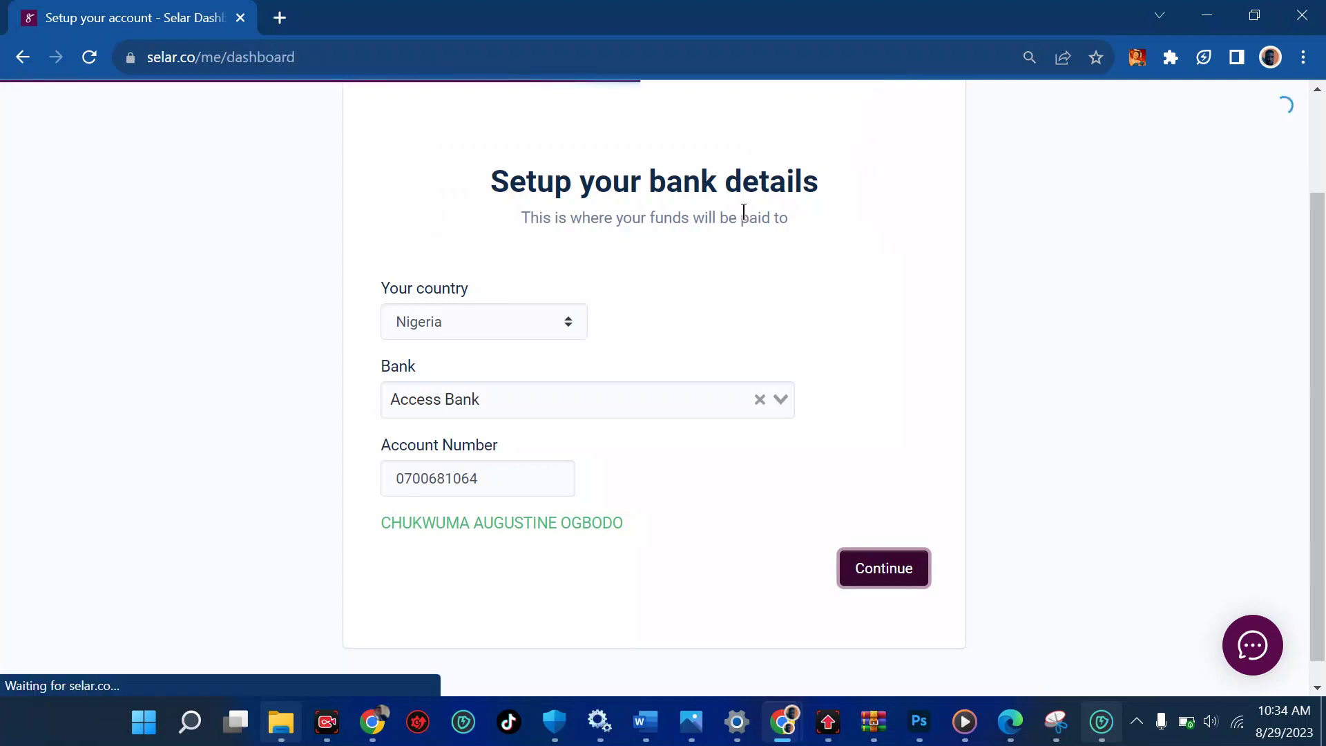
scroll(639, 325, down, 2)
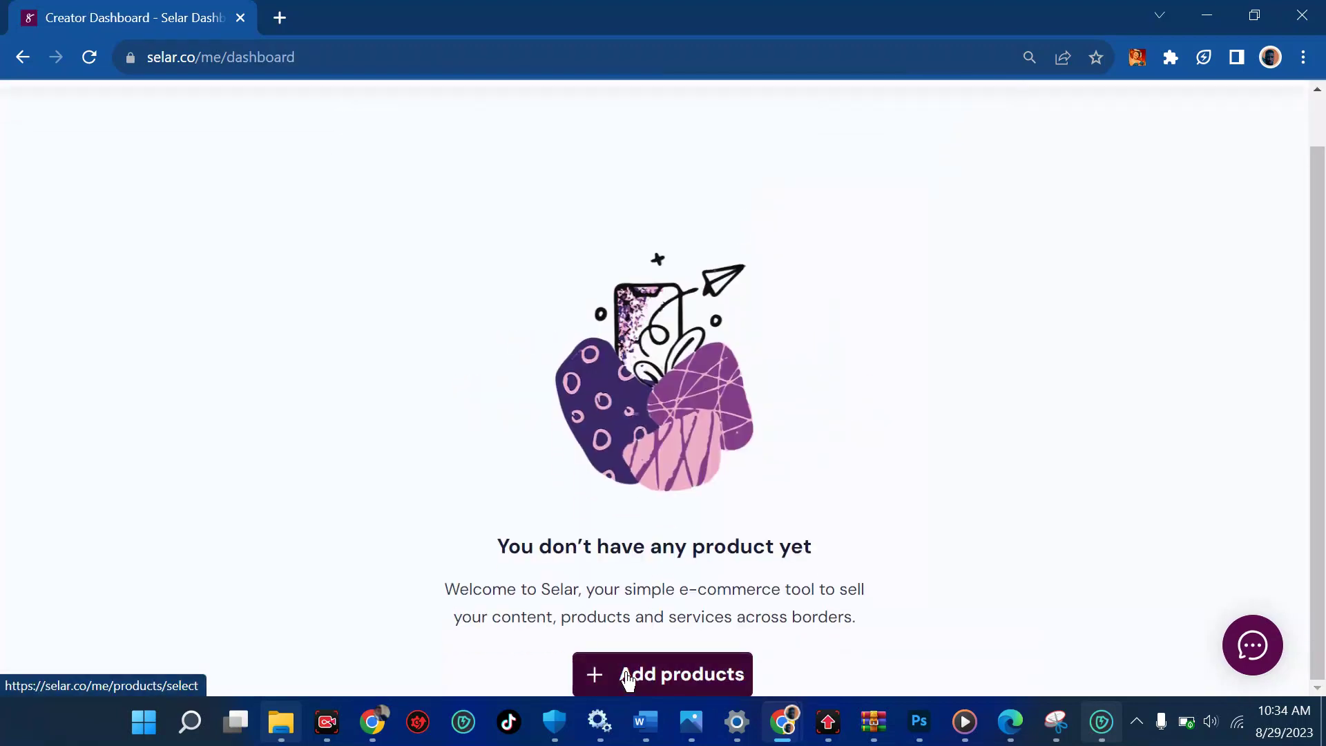
Start adding a product and browse the Physical, Digital, Ticket, Subscription and Service type cards
click(628, 679)
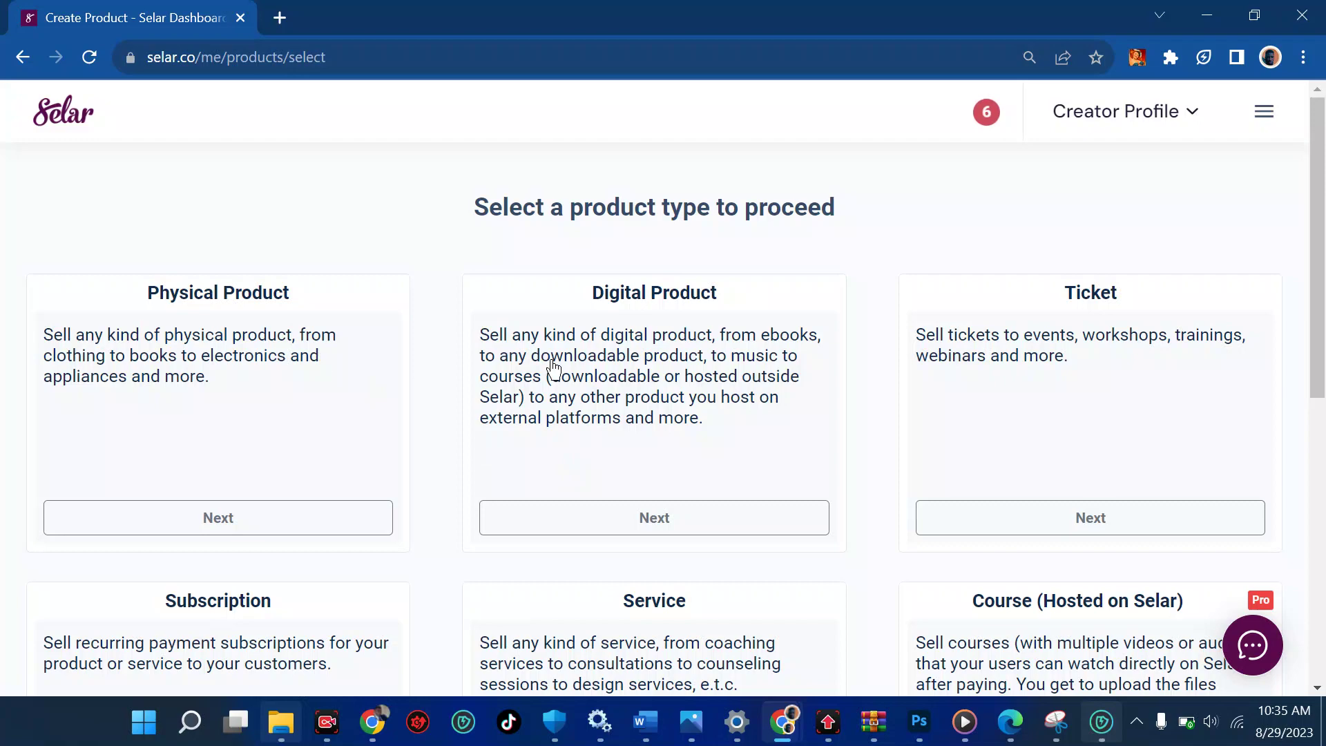
scroll(1082, 378, down, 5)
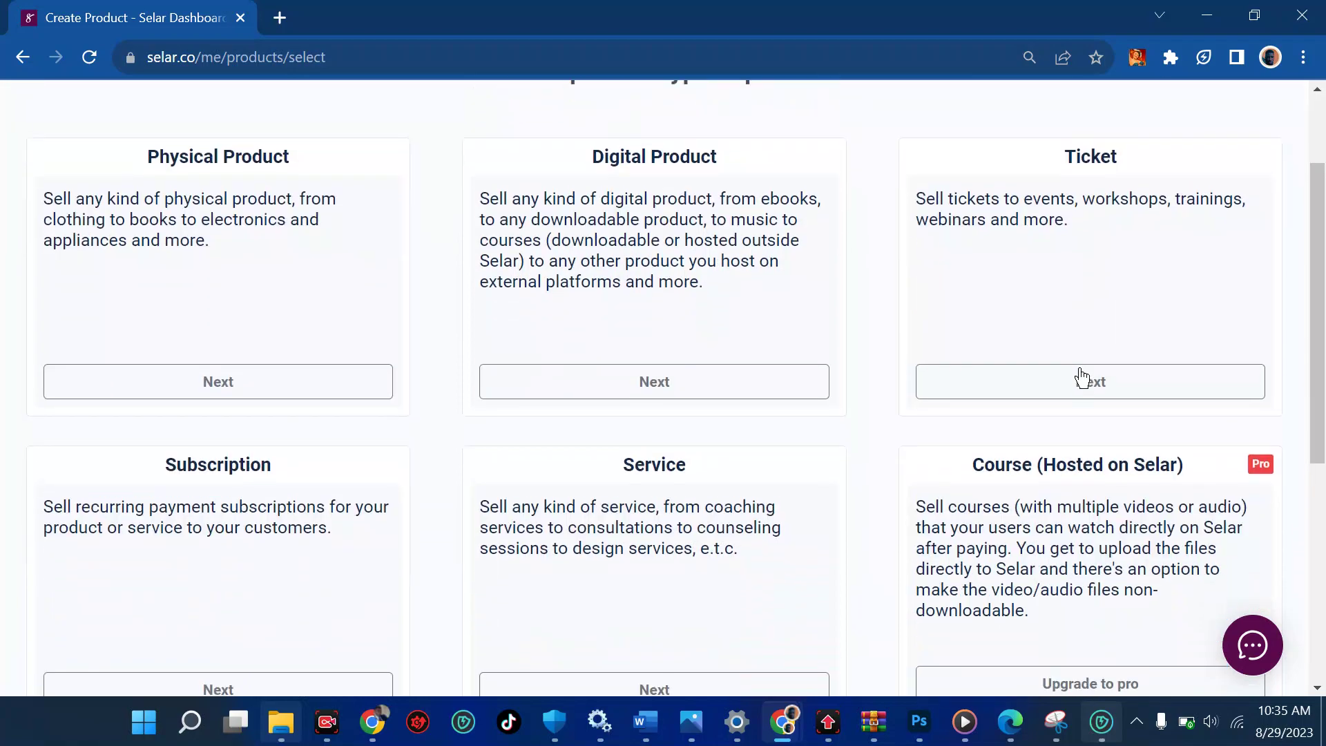
scroll(1020, 503, down, 3)
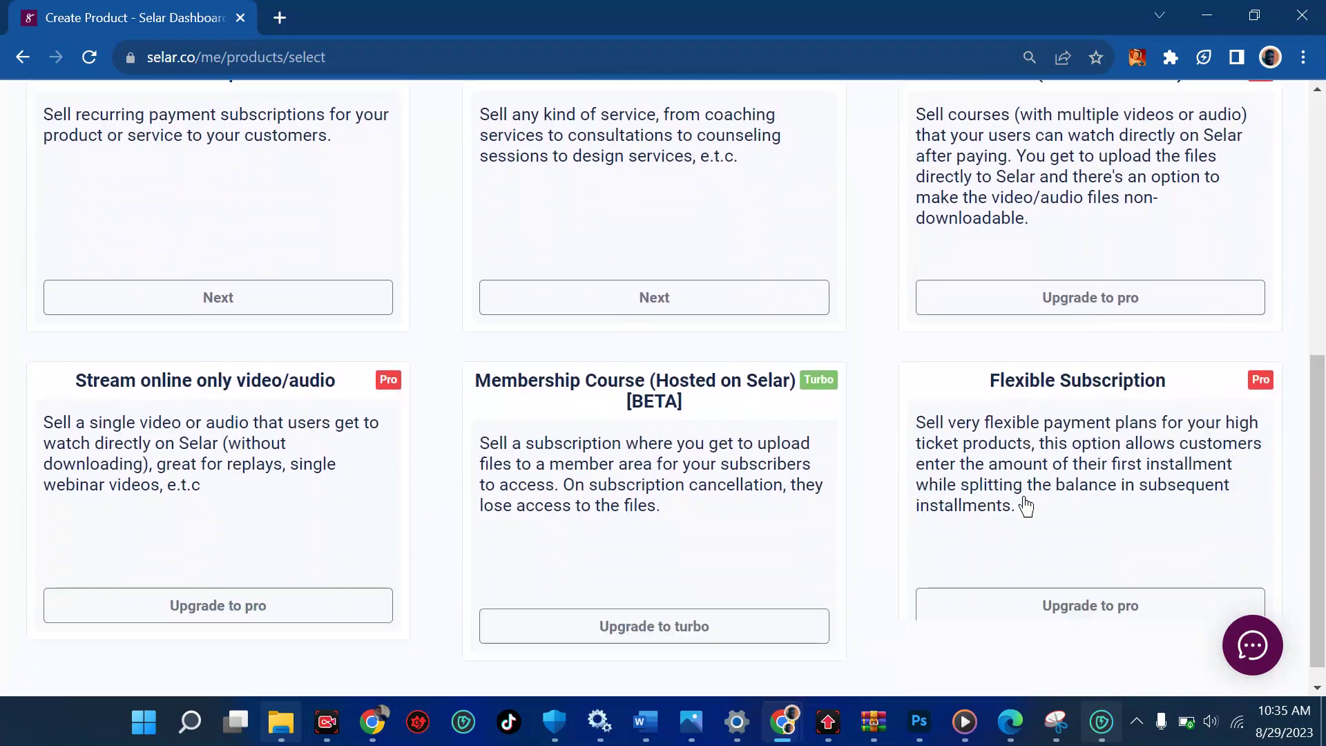
scroll(429, 465, up, 8)
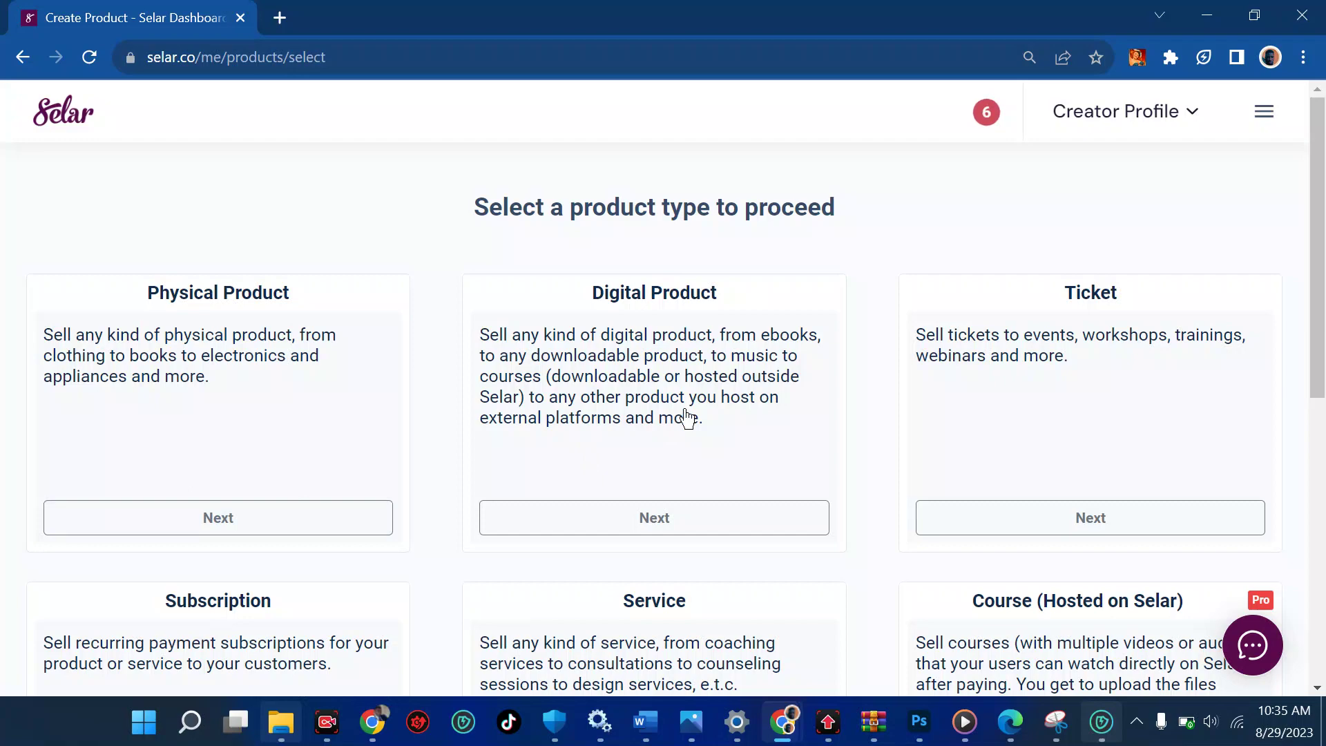
scroll(657, 421, down, 2)
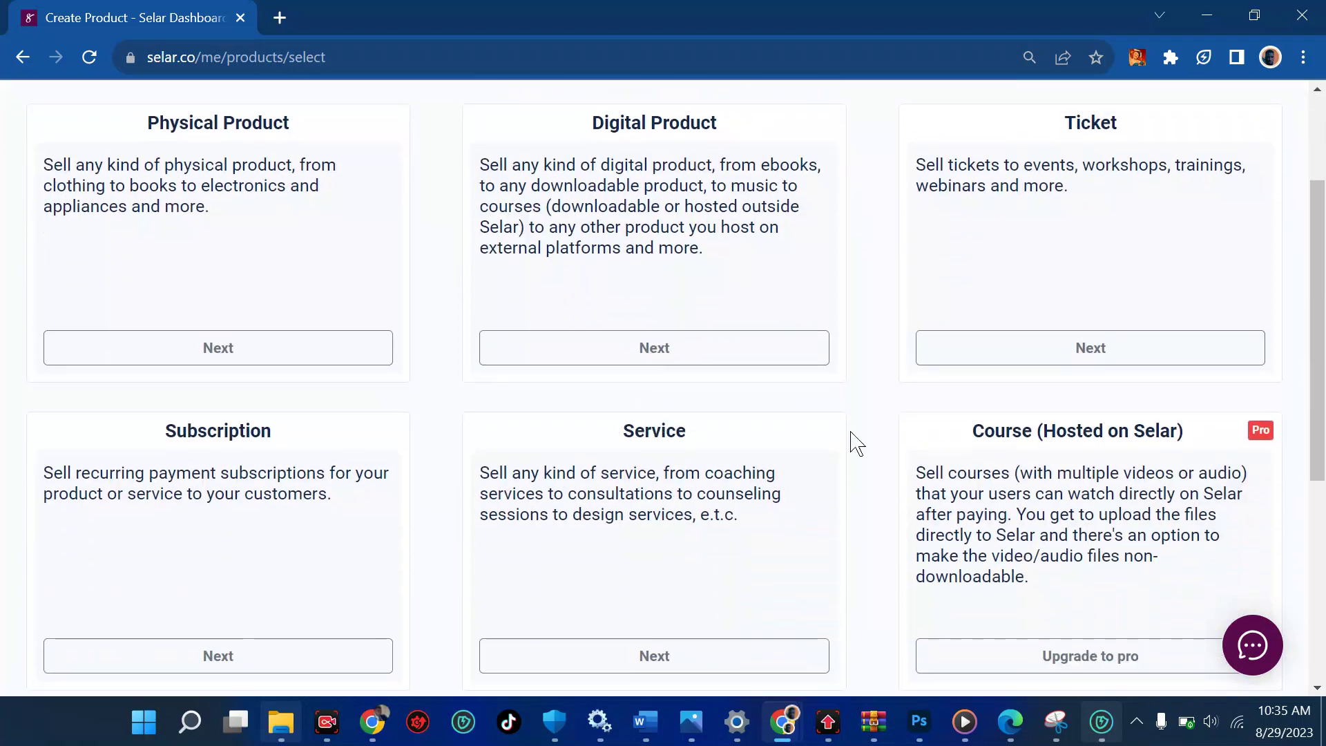
scroll(1025, 539, down, 1)
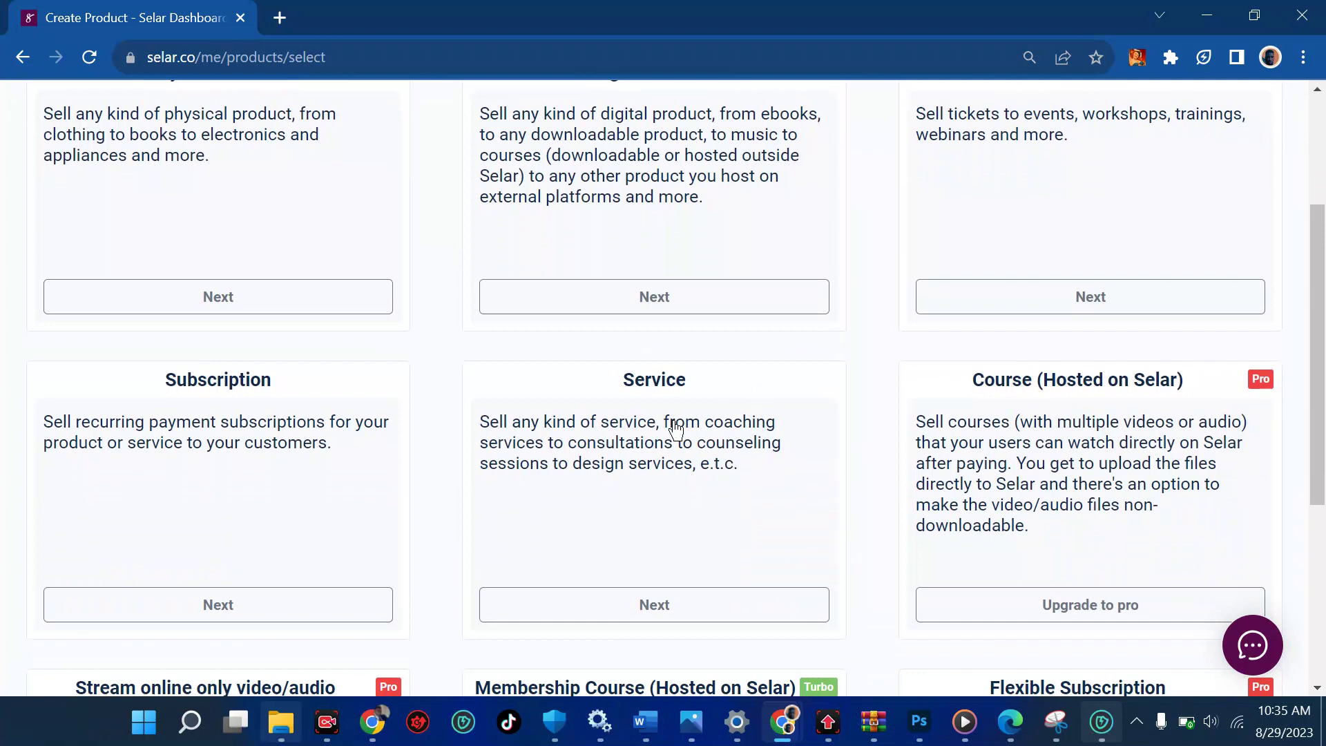
scroll(142, 492, up, 3)
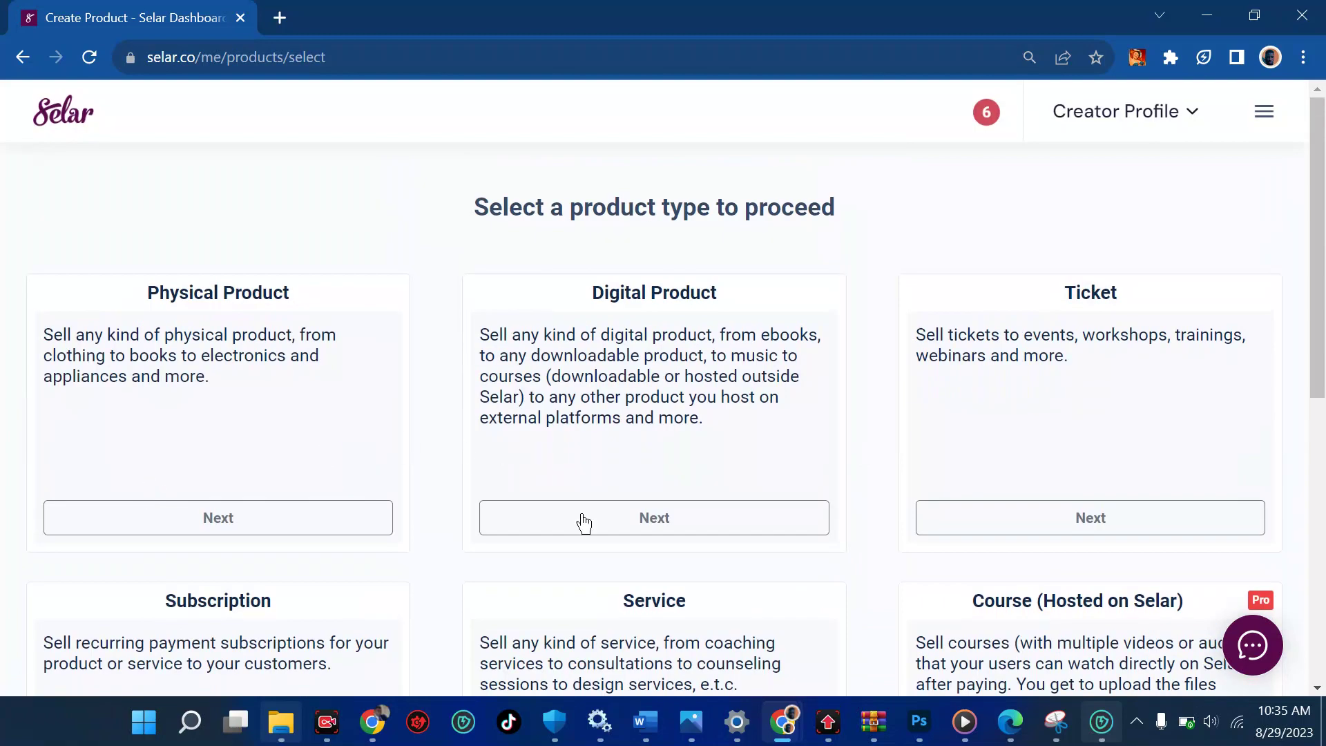
Choose Digital Product and look over the empty image, name, NGN price, description and category fields
click(600, 534)
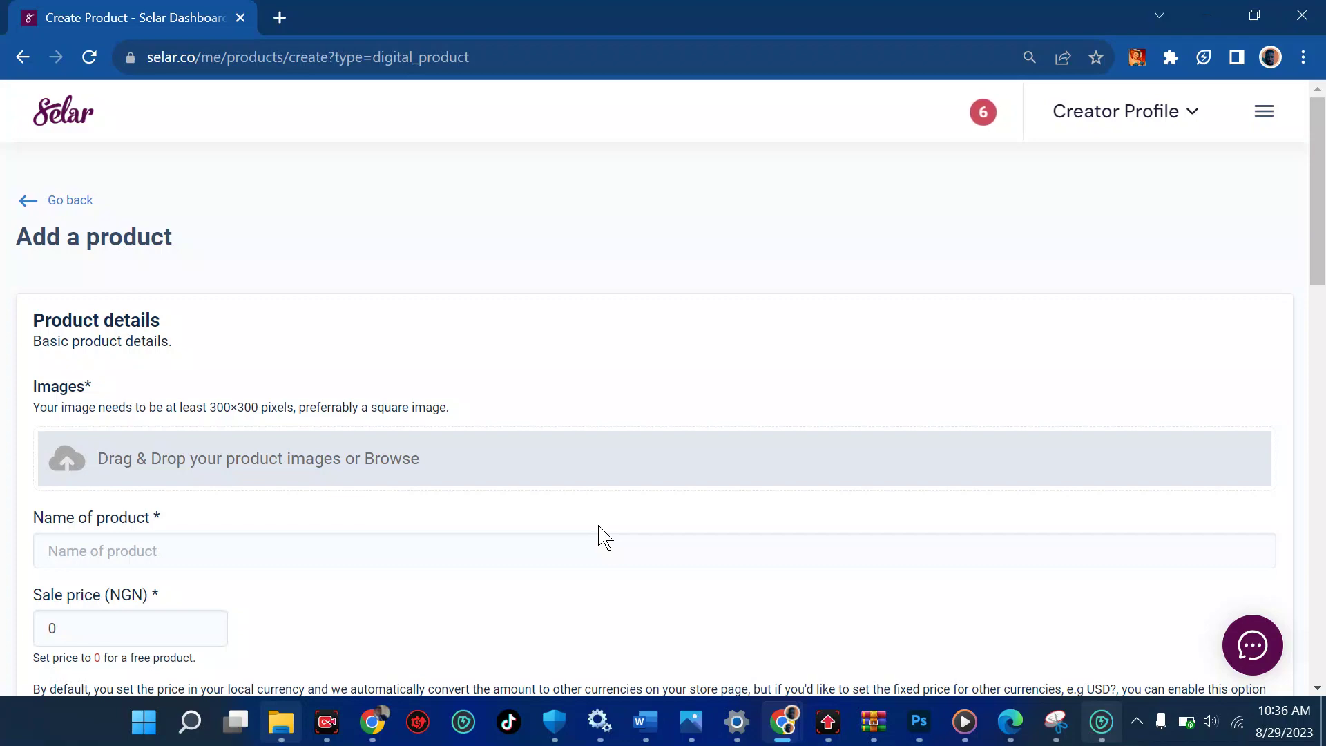
scroll(498, 470, down, 3)
scroll(497, 470, down, 2)
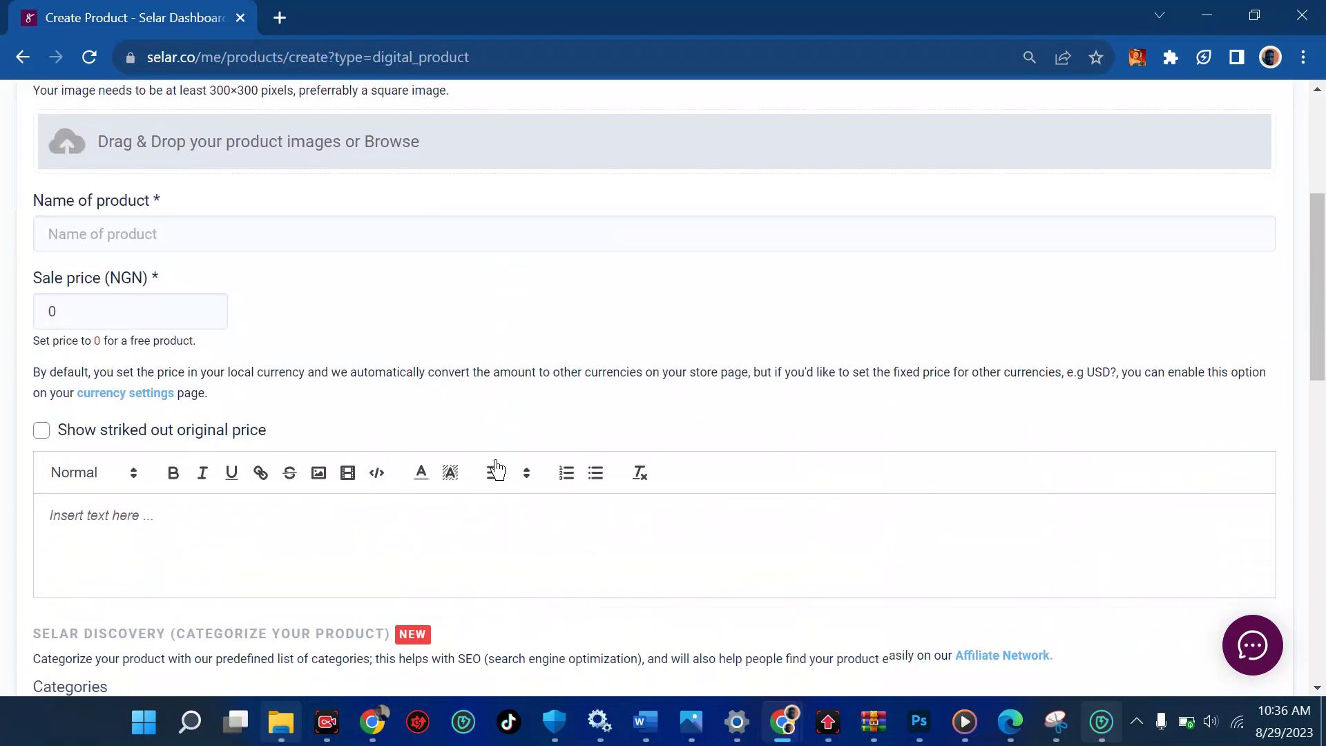
scroll(495, 467, down, 1)
scroll(495, 459, up, 3)
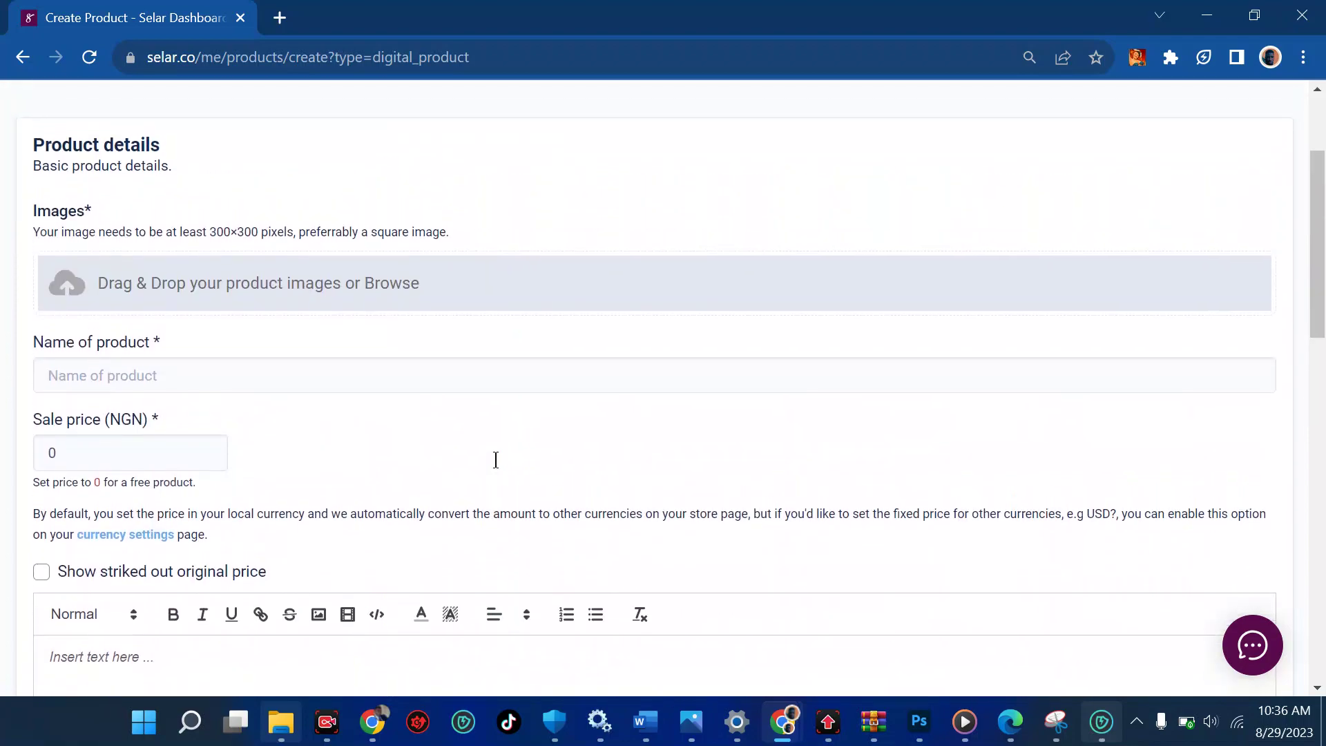
scroll(495, 459, down, 4)
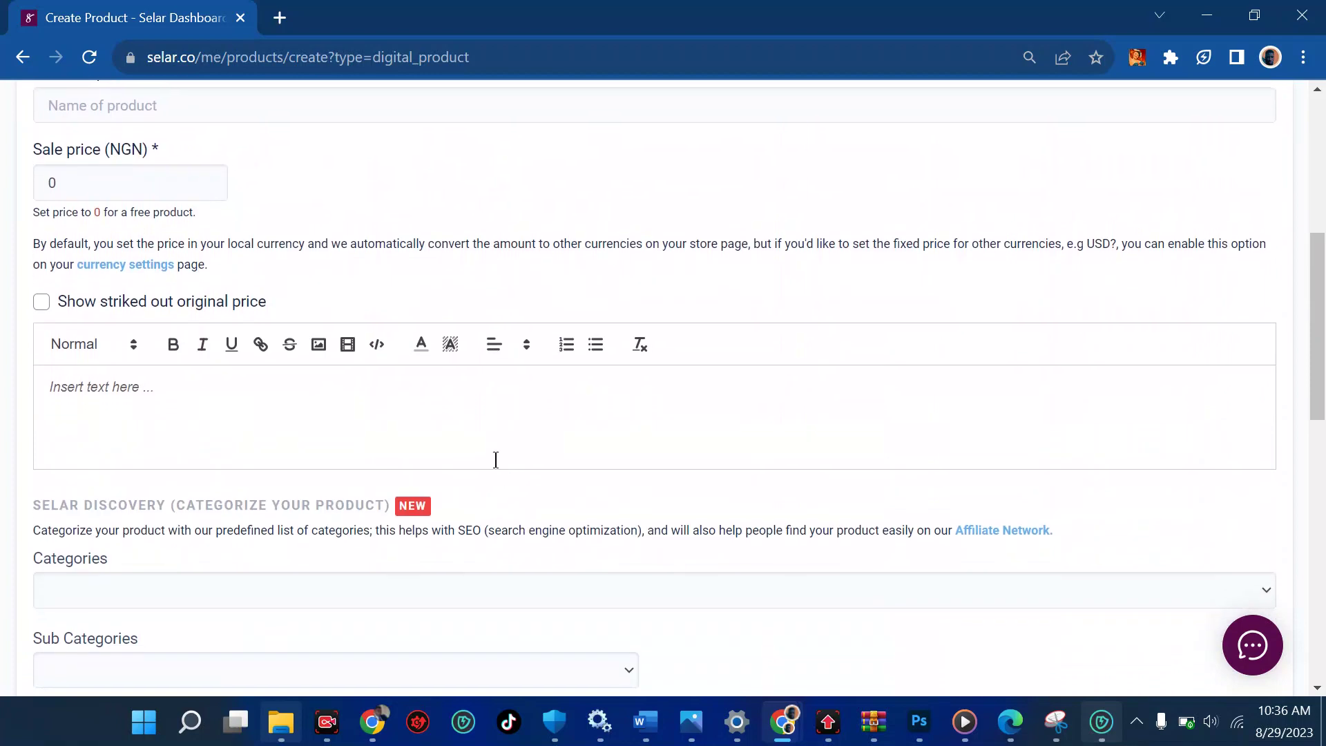